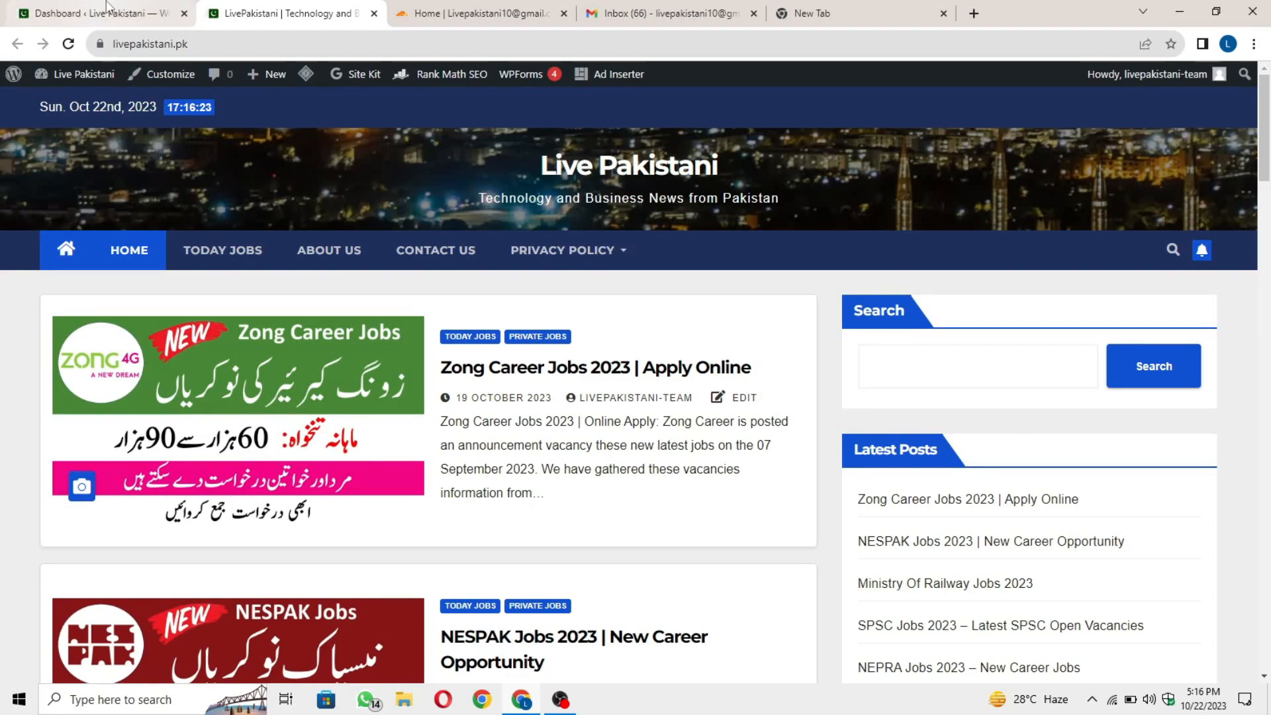
# Bring up the Live Pakistani WordPress admin dashboard, then move to the blank tab.
pyautogui.click(93, 13)
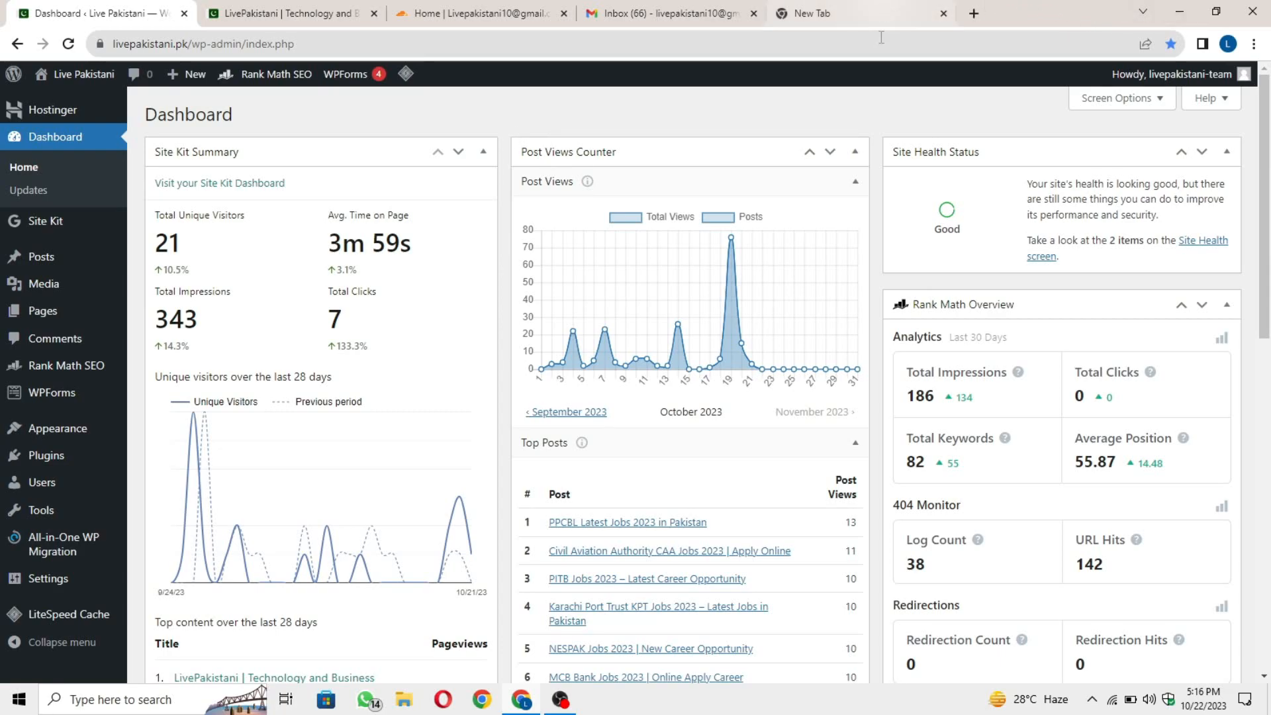
pyautogui.click(881, 9)
# Search Google for 'ezoic' and open the official ezoic.com website.
pyautogui.write('ezoic')
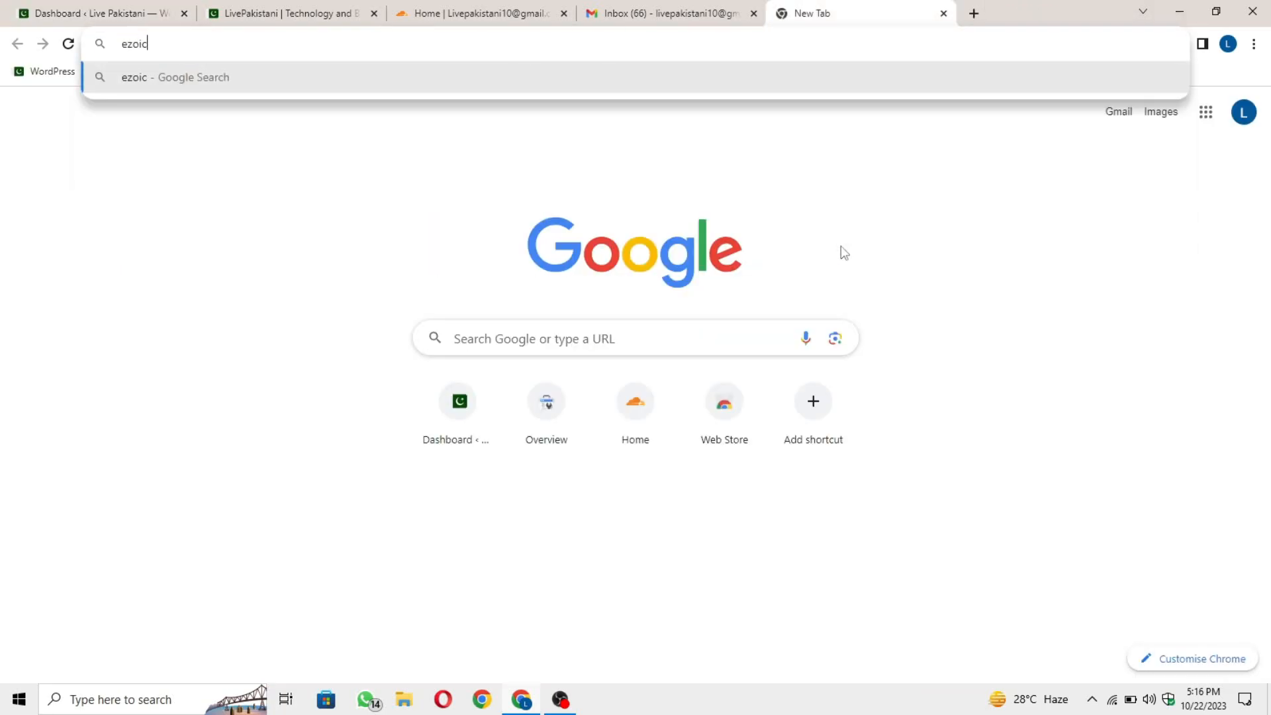
pyautogui.press('Return')
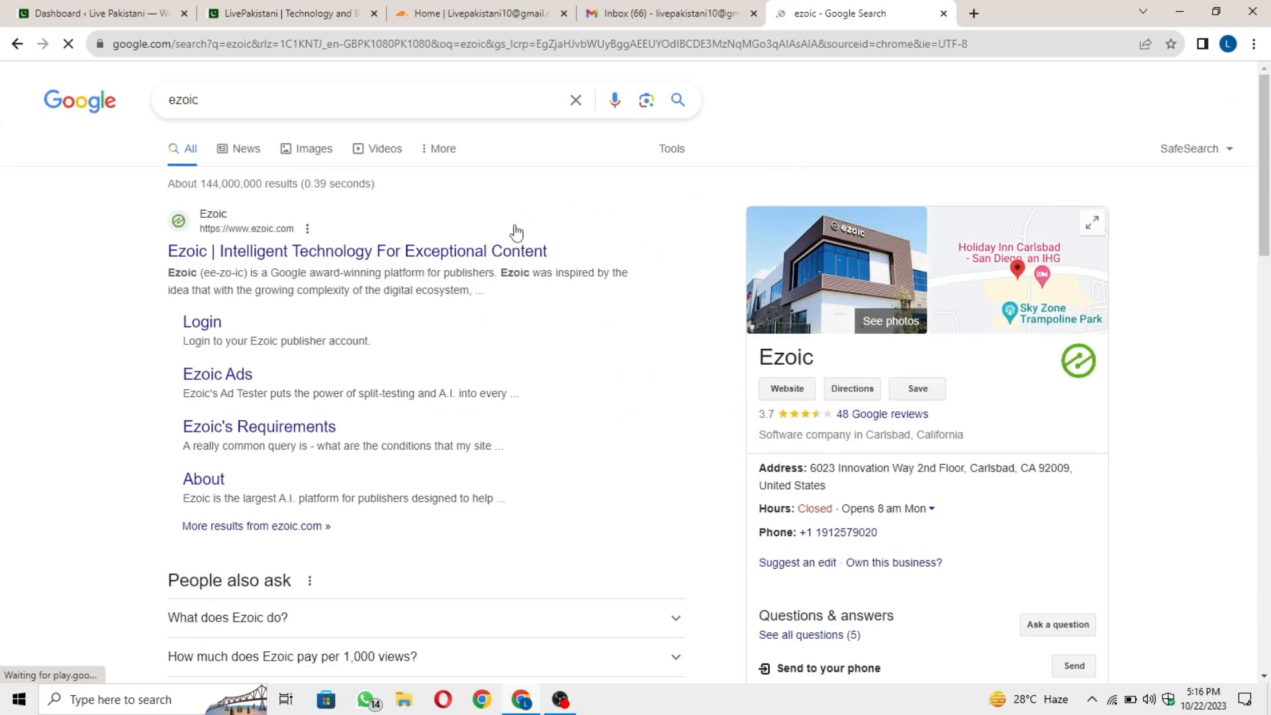
pyautogui.click(387, 254)
pyautogui.scroll(-4, 1019, 352)
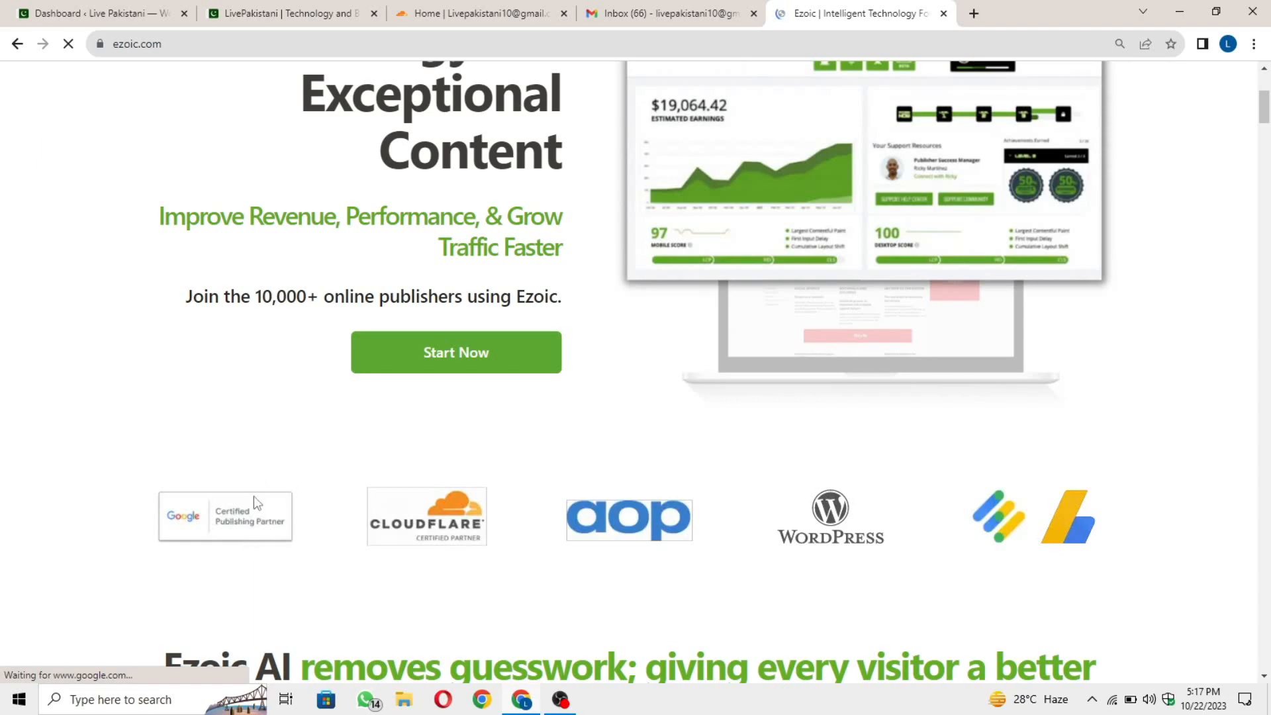
pyautogui.scroll(5, 673, 400)
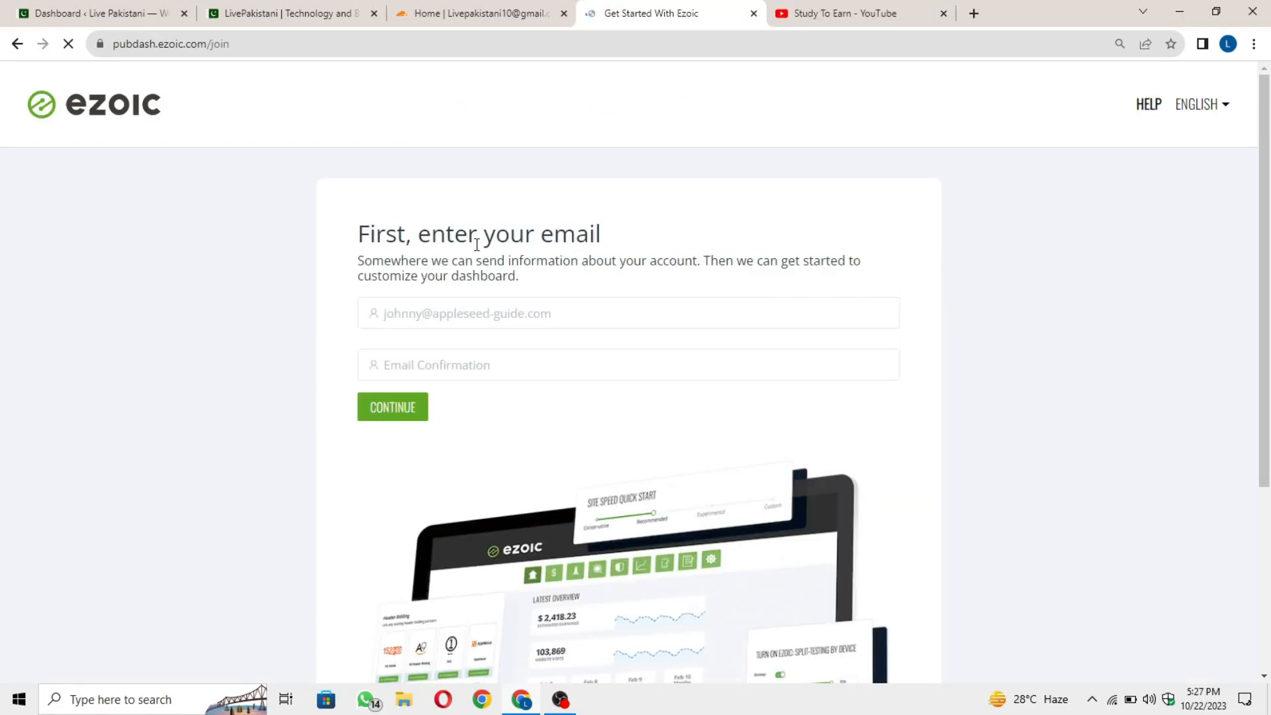
# Copy the signed-in account's e-mail into both Ezoic e-mail fields and continue.
pyautogui.click(454, 307)
pyautogui.click(974, 14)
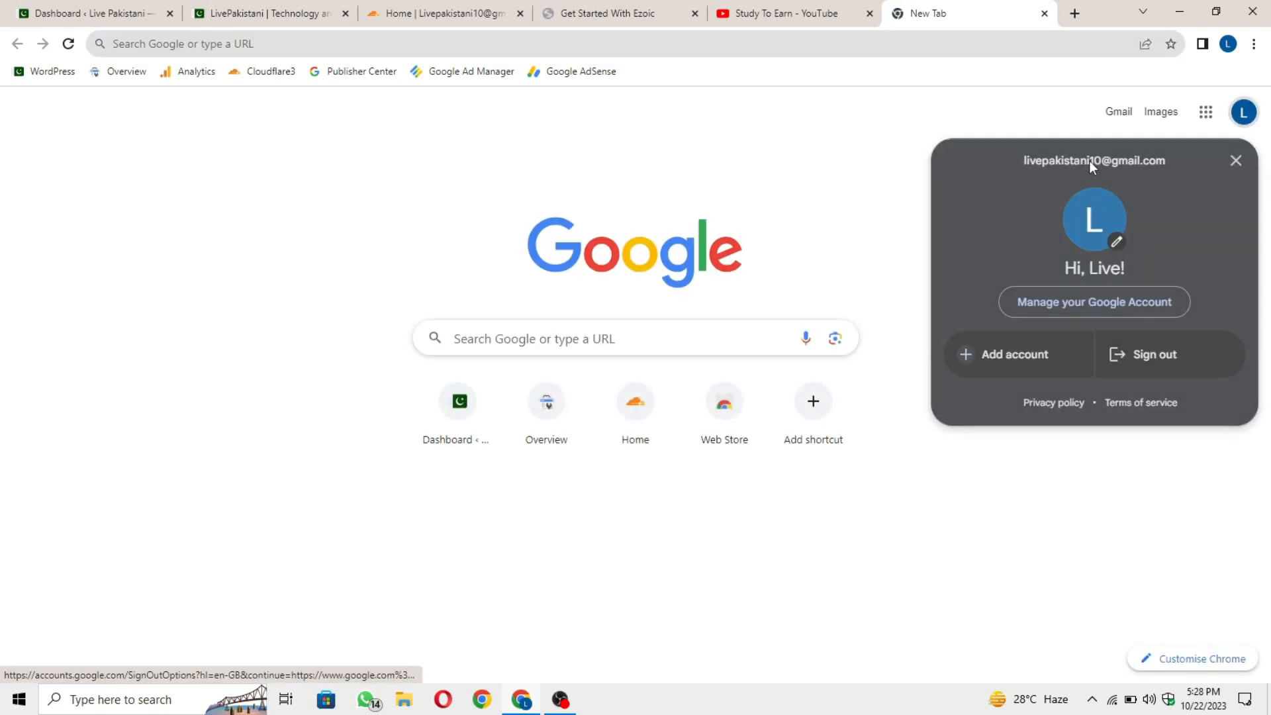
pyautogui.tripleClick(1093, 162)
pyautogui.hotkey('ctrl', 'c')
pyautogui.click(607, 14)
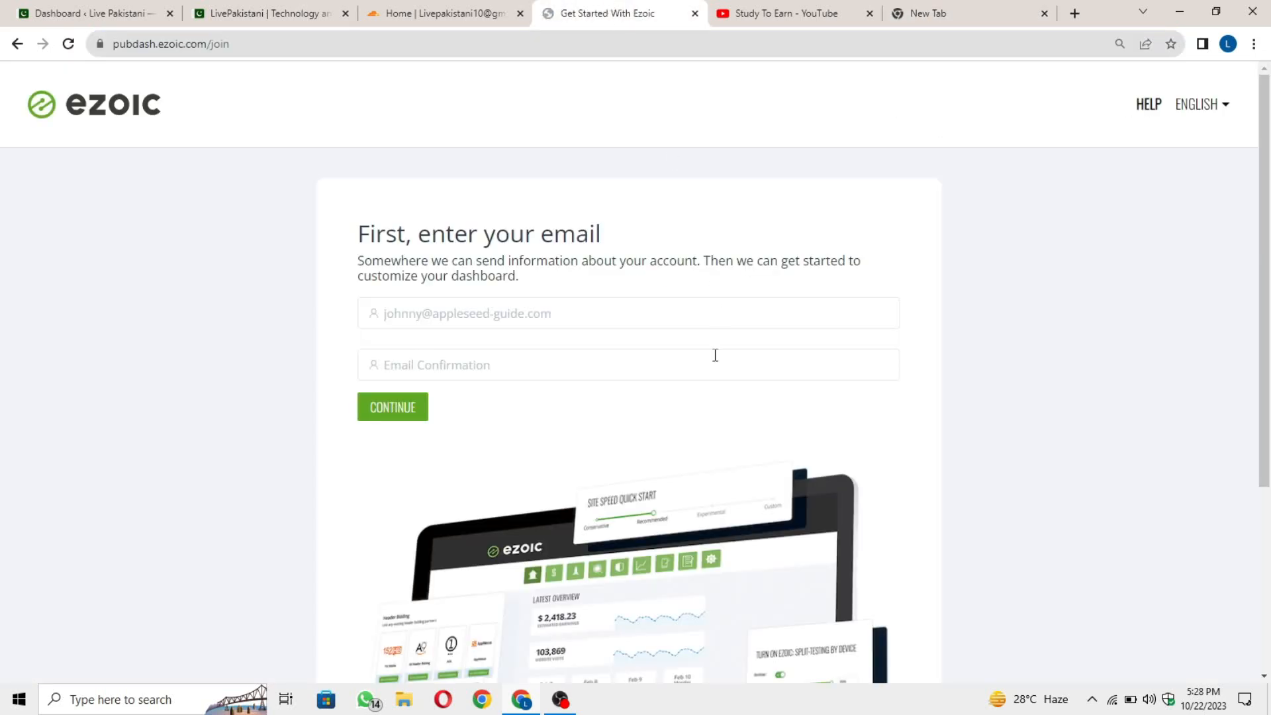
pyautogui.click(480, 312)
pyautogui.hotkey('ctrl', 'v')
pyautogui.click(593, 364)
pyautogui.hotkey('ctrl', 'v')
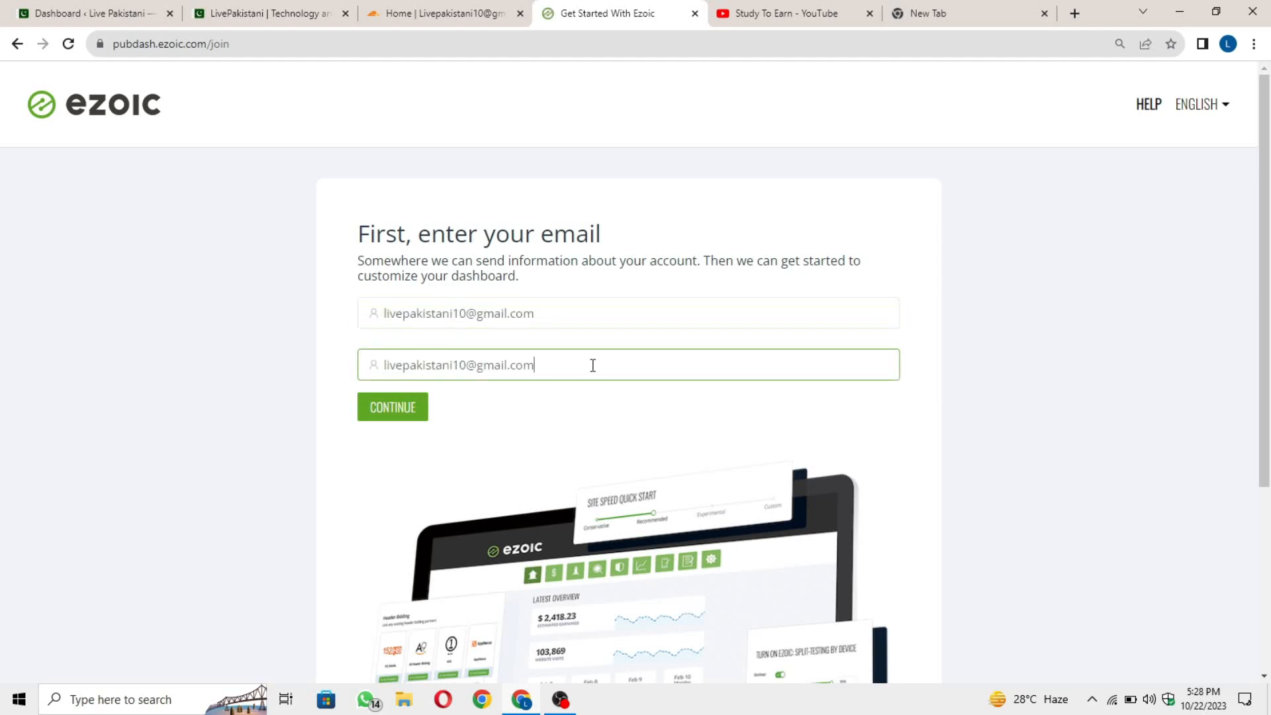
pyautogui.click(652, 417)
pyautogui.click(397, 420)
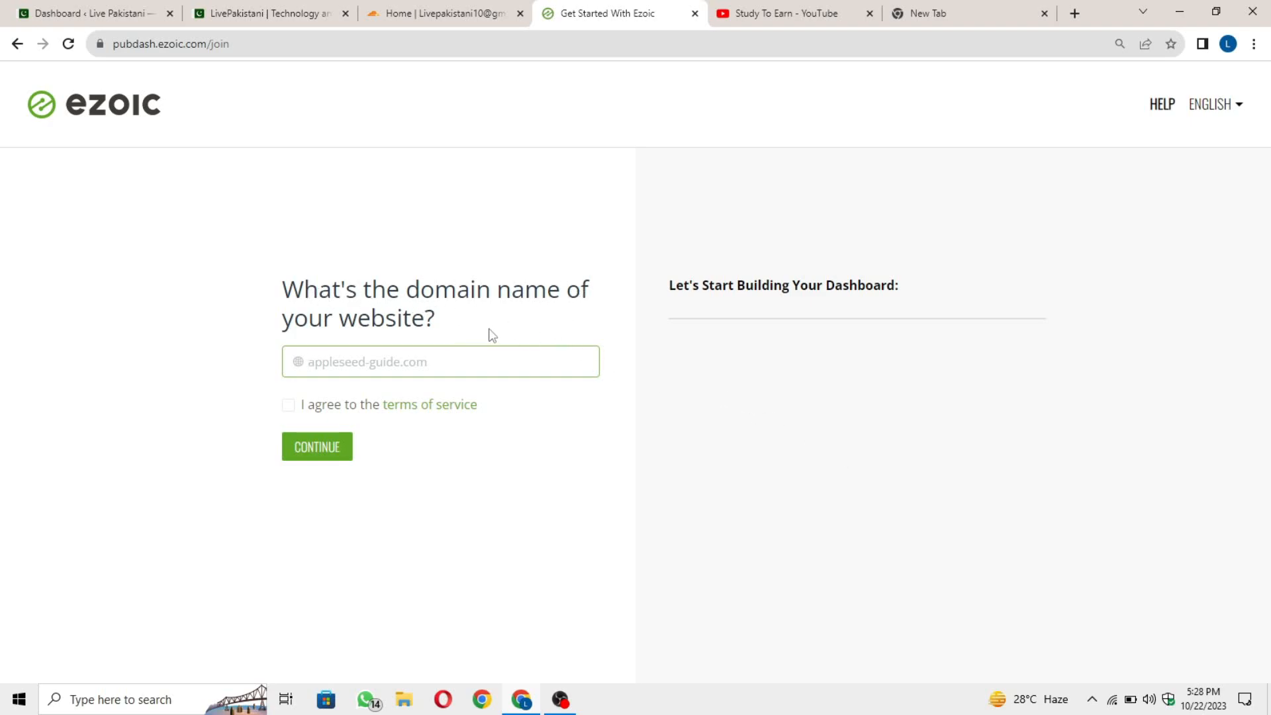
# Copy the Live Pakistani site's web address from its tab.
pyautogui.click(272, 7)
pyautogui.click(273, 43)
pyautogui.click(273, 43)
pyautogui.moveTo(273, 43); pyautogui.dragTo(112, 44)
pyautogui.hotkey('ctrl', 'c')
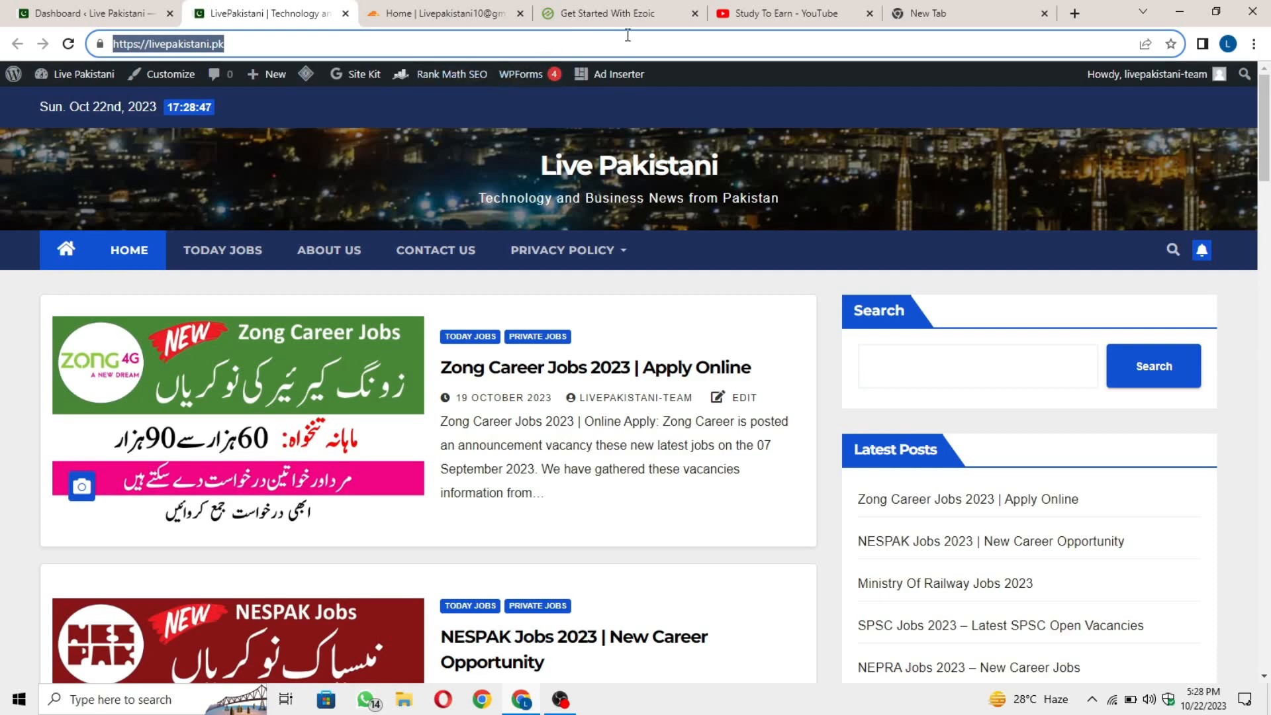
# Enter livepakistani.pk as the domain, agree to the terms, and continue.
pyautogui.click(629, 15)
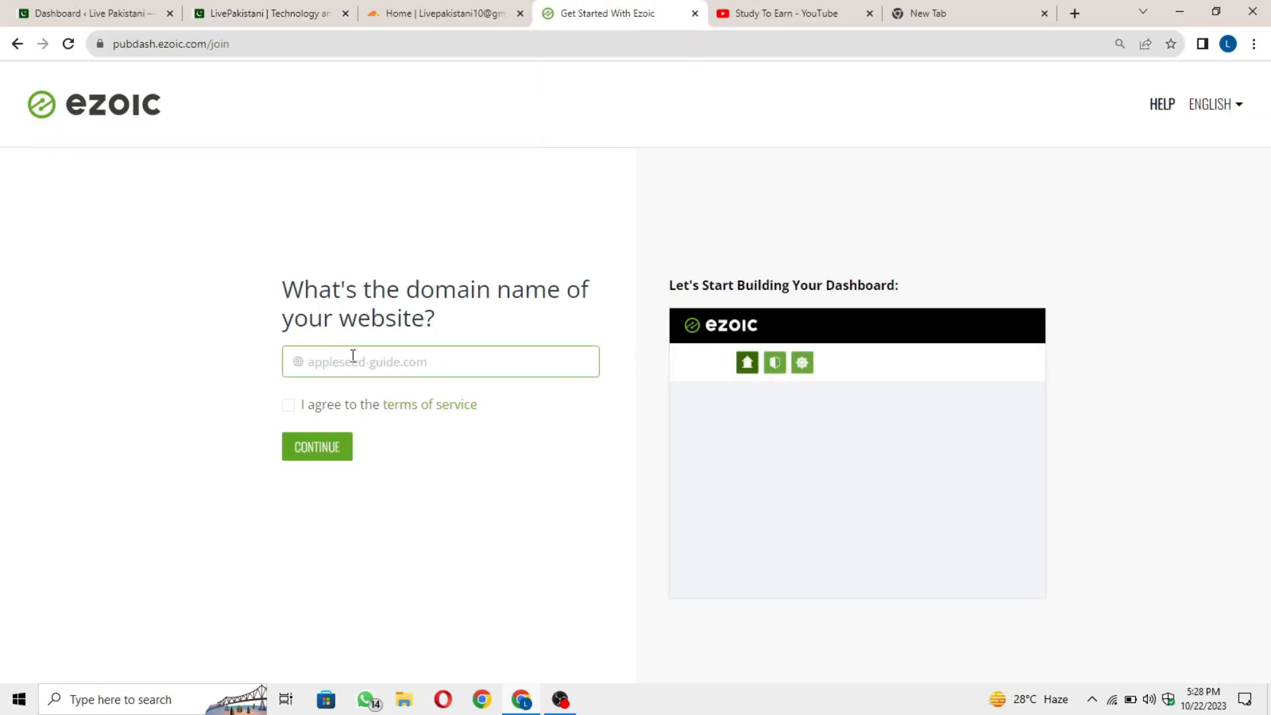
pyautogui.hotkey('ctrl', 'v')
pyautogui.press('BackSpace')
pyautogui.moveTo(351, 361); pyautogui.dragTo(301, 369)
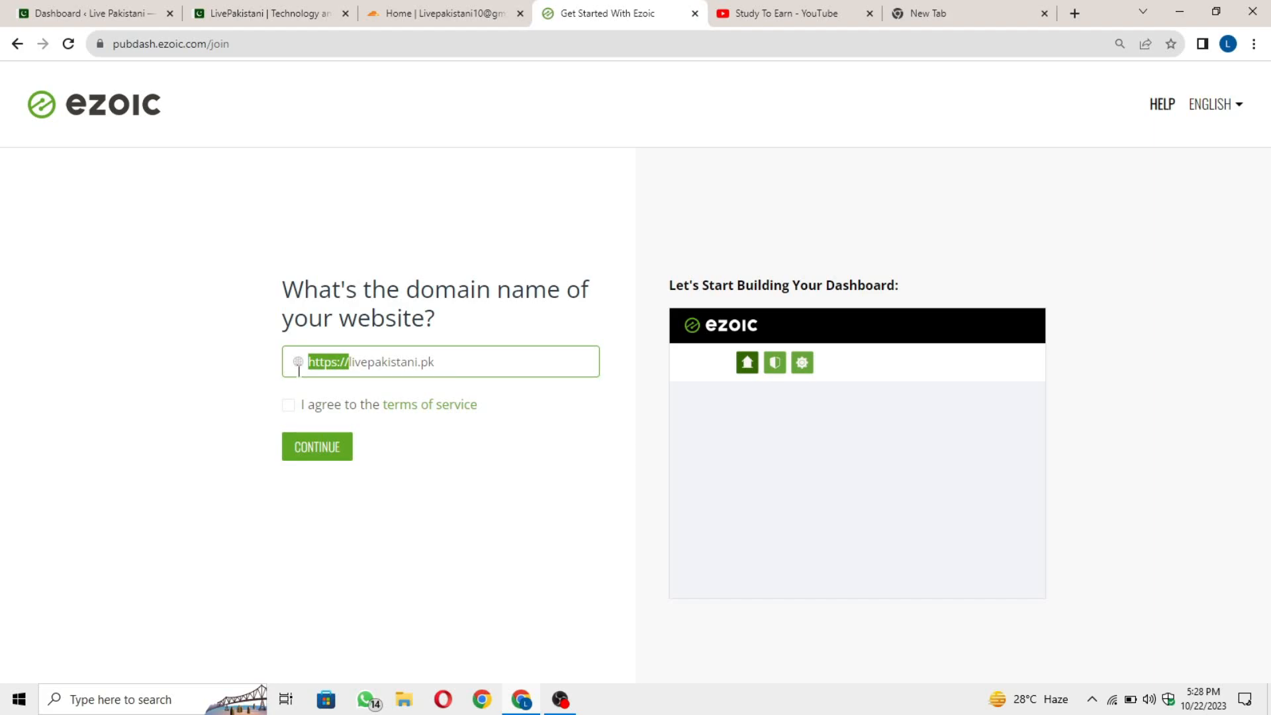
pyautogui.press('BackSpace')
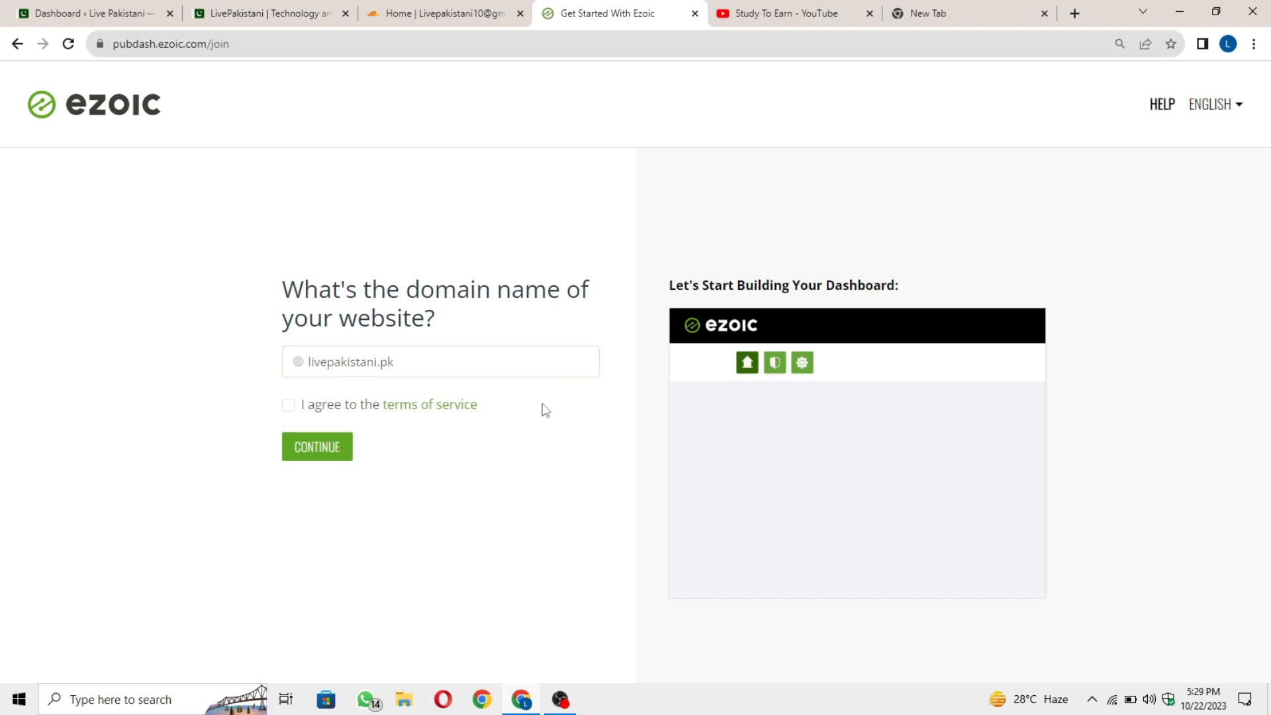
pyautogui.click(289, 406)
pyautogui.click(317, 450)
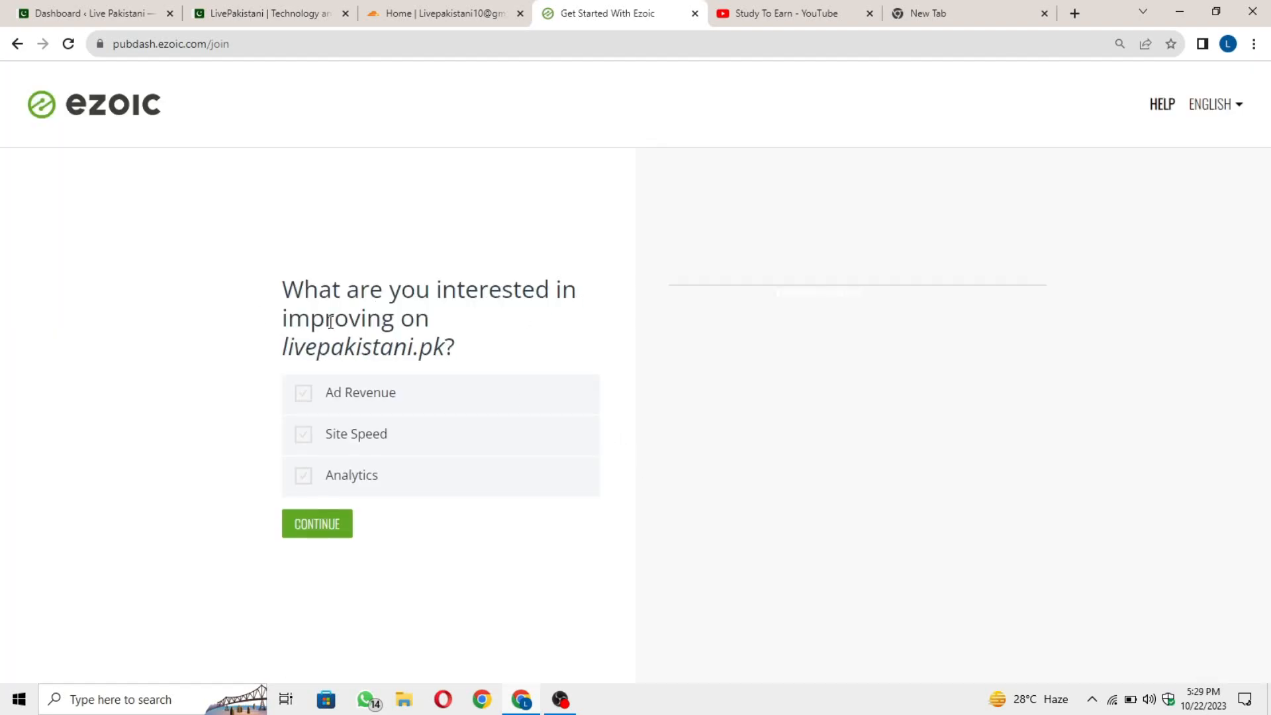
# Tick Ad Revenue, Site Speed and Analytics, confirm, and enter the new Ezoic account.
pyautogui.click(415, 406)
pyautogui.click(440, 417)
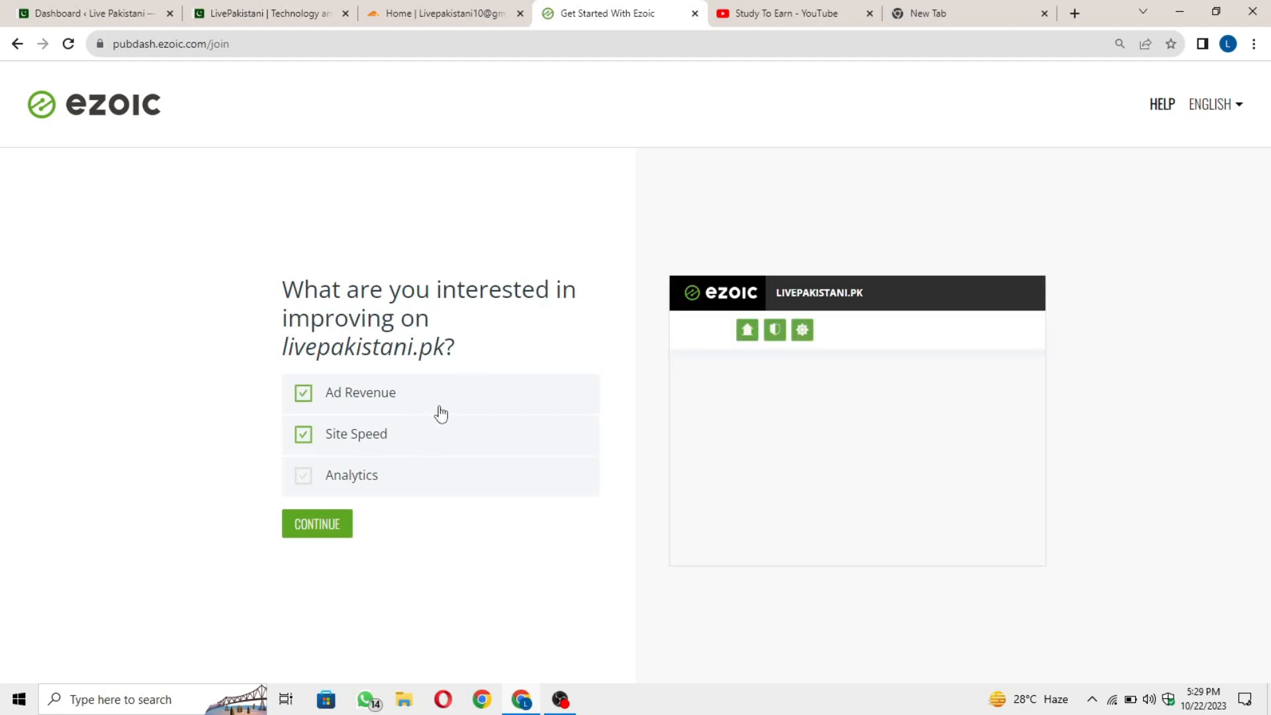
pyautogui.click(399, 483)
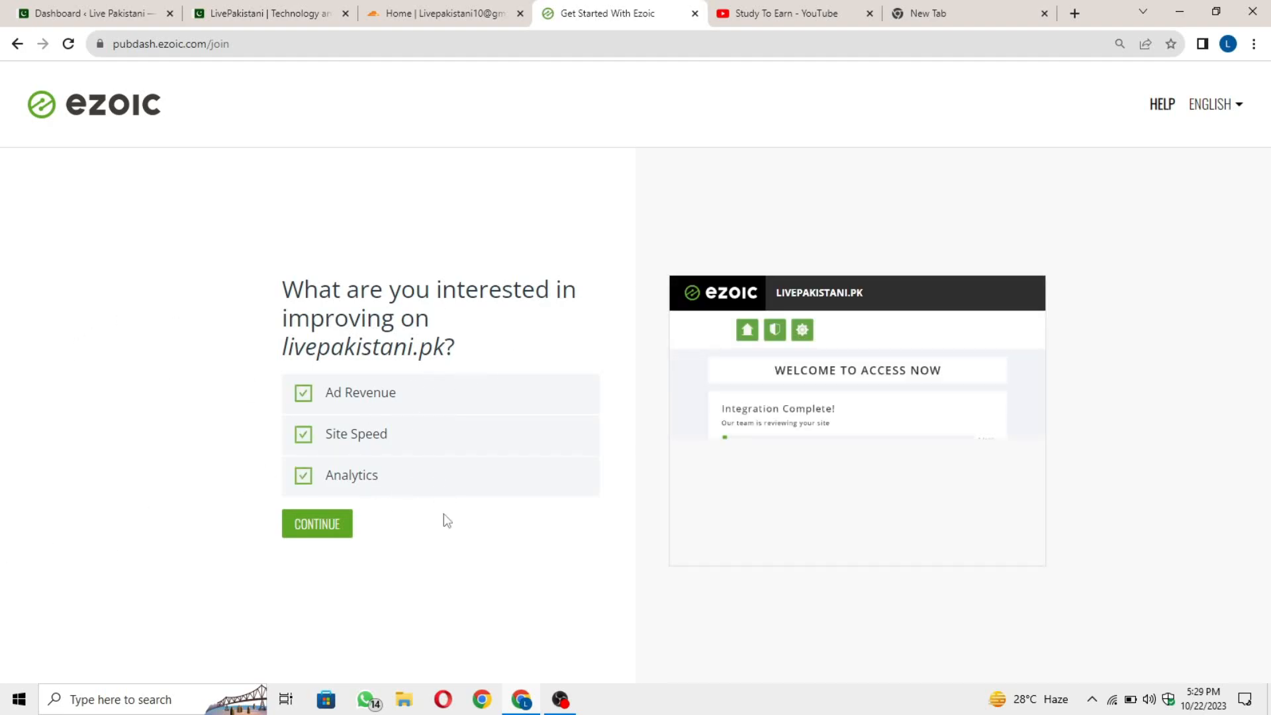
pyautogui.click(318, 533)
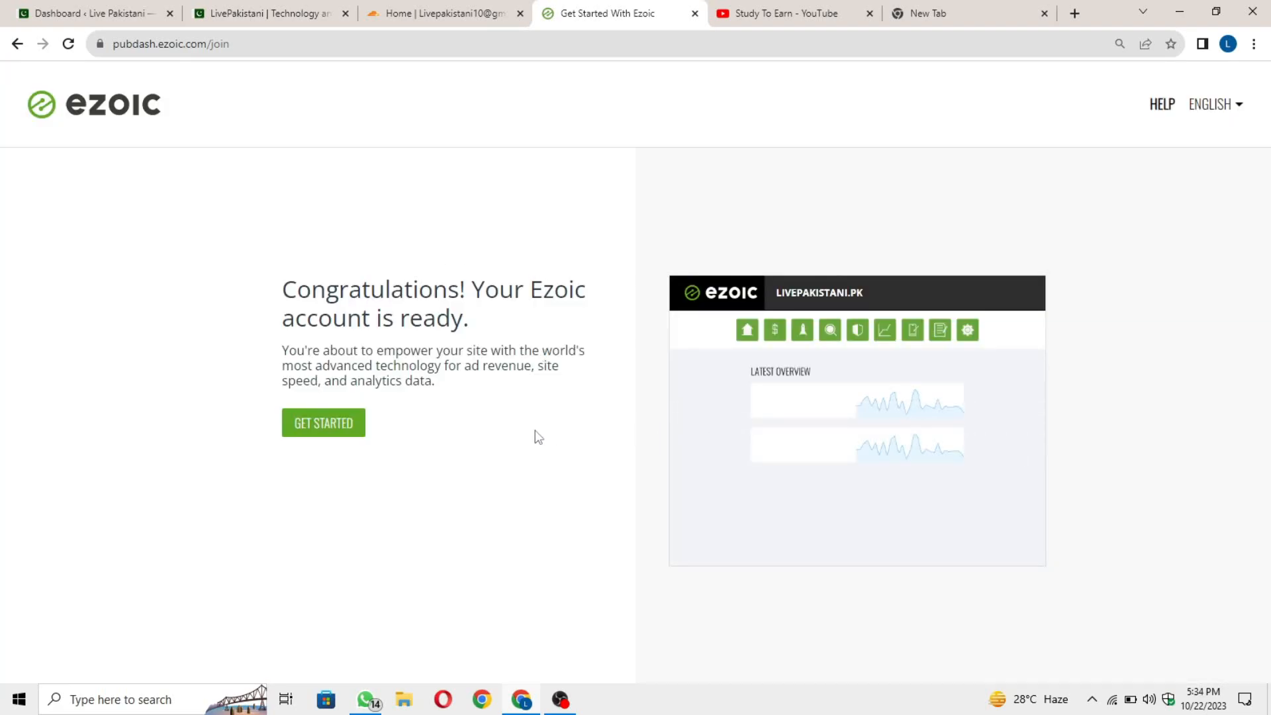
pyautogui.click(349, 437)
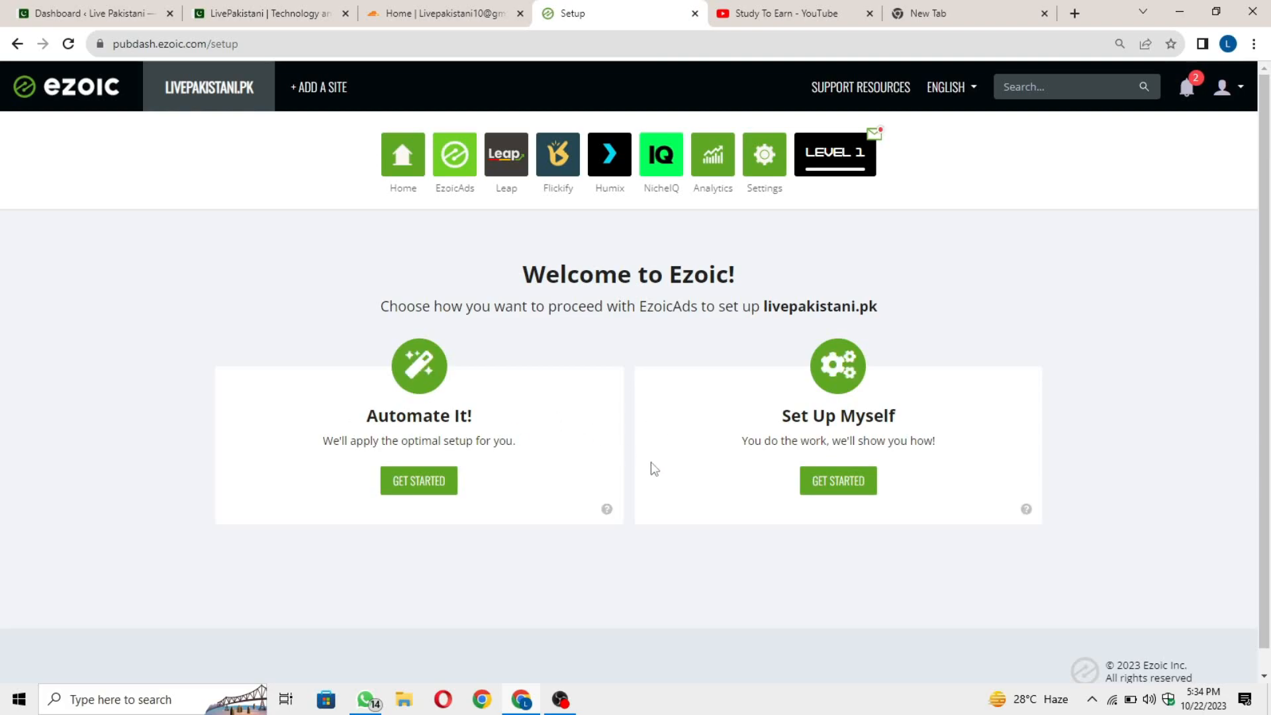
# Choose the Automate It! setup option.
pyautogui.click(427, 488)
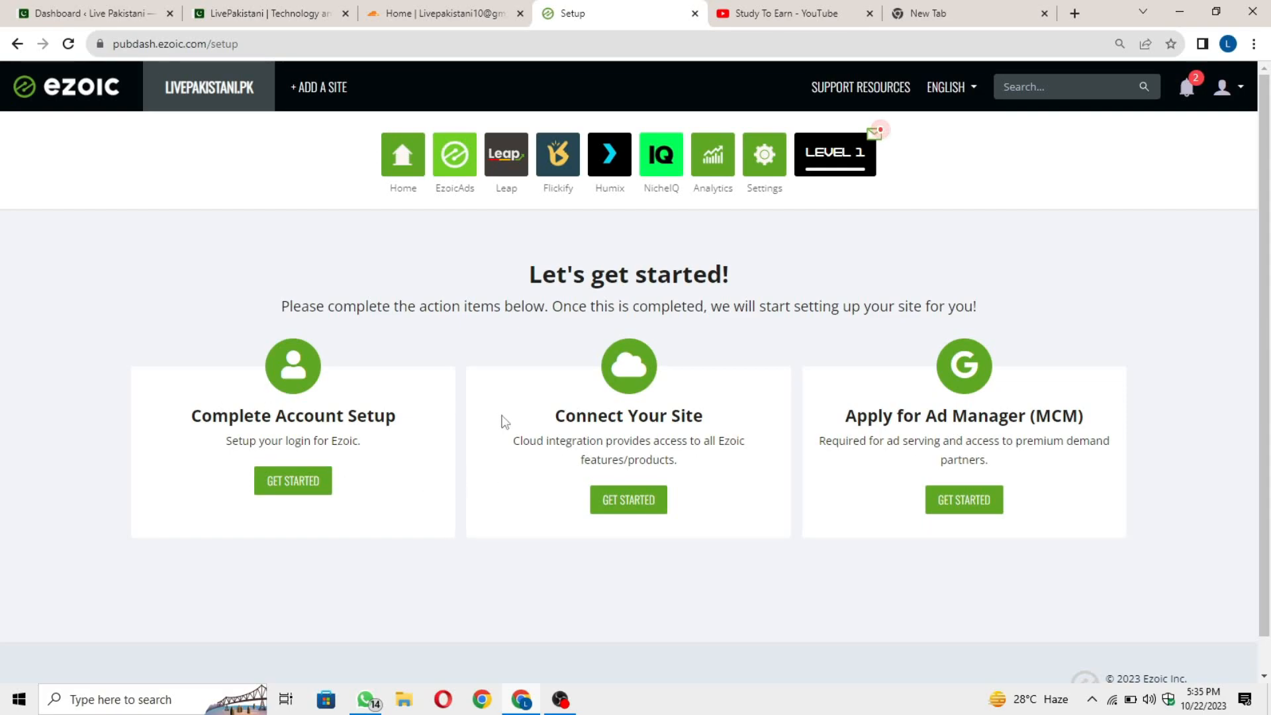
# Enter the first name and login password, save them, and let Chrome remember the password.
pyautogui.click(301, 483)
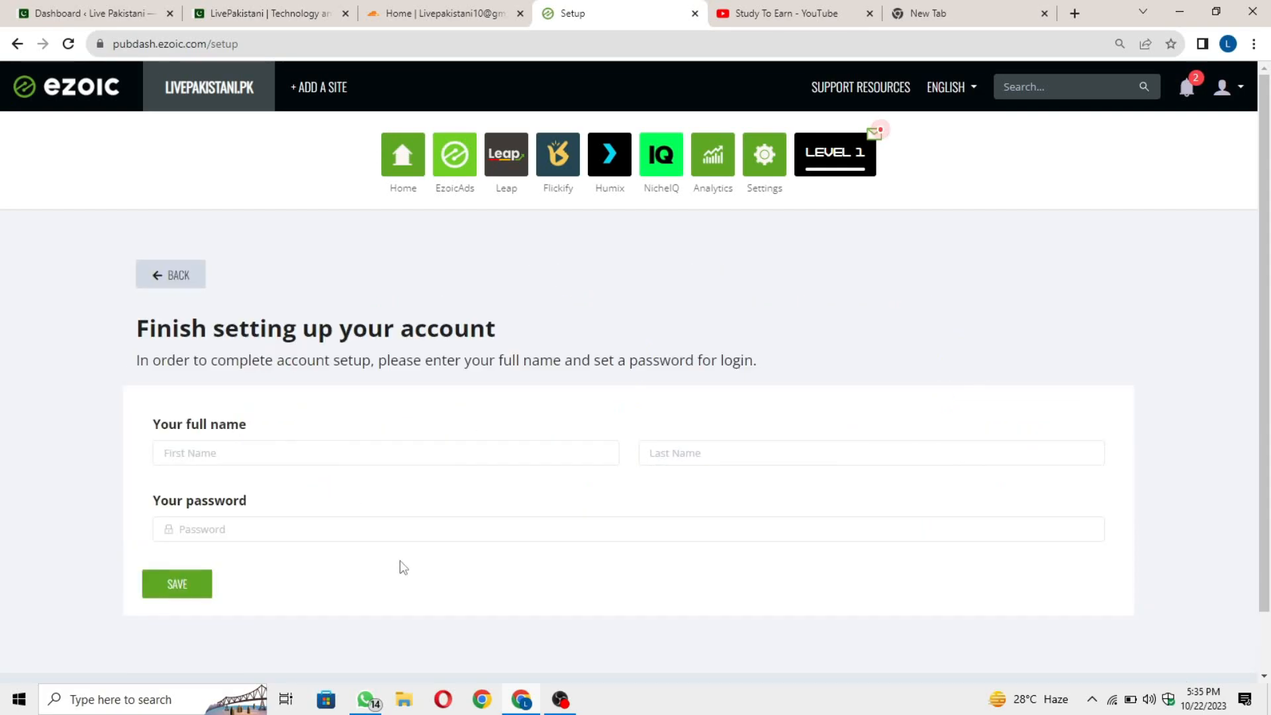
pyautogui.scroll(-1, 518, 531)
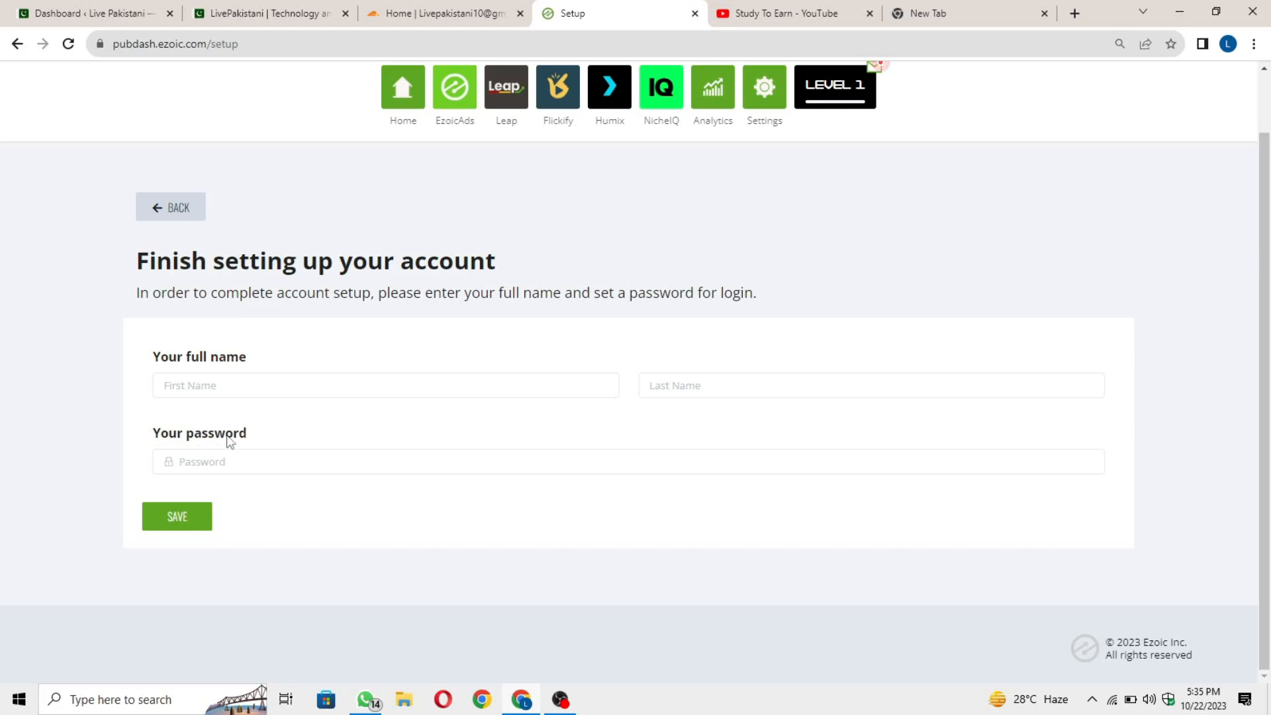
pyautogui.click(227, 383)
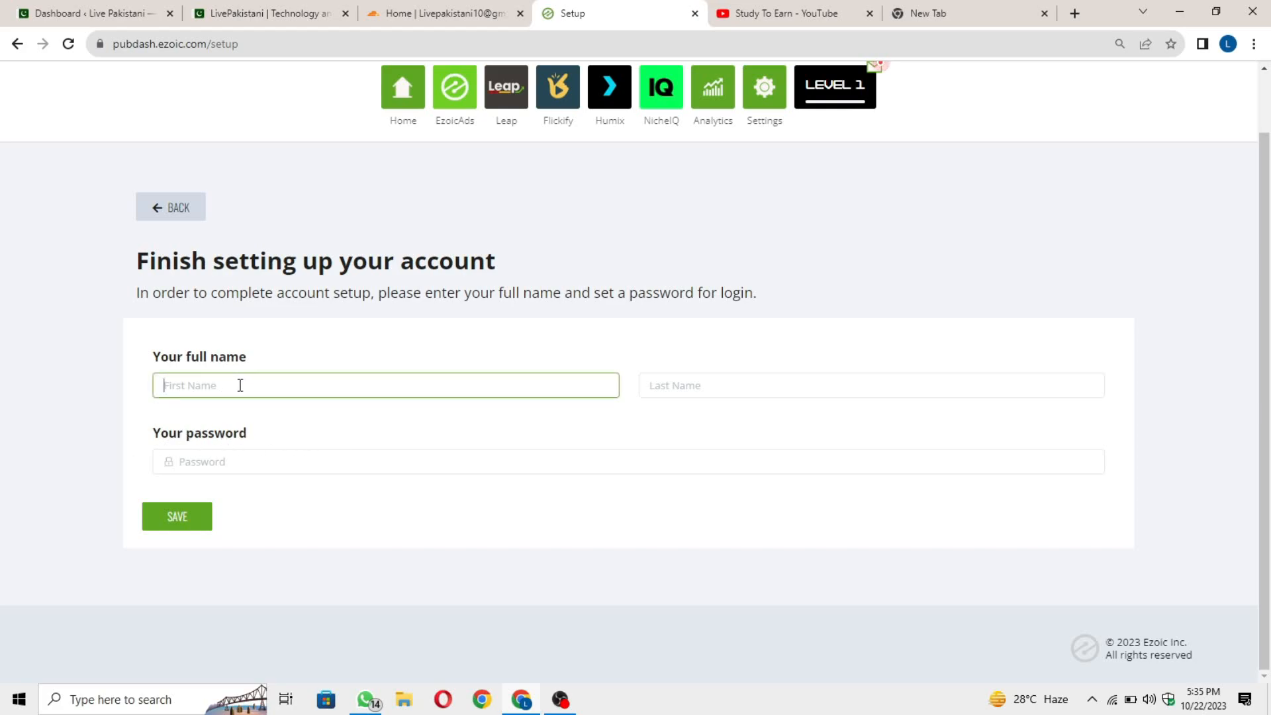
pyautogui.write('Fiaz')
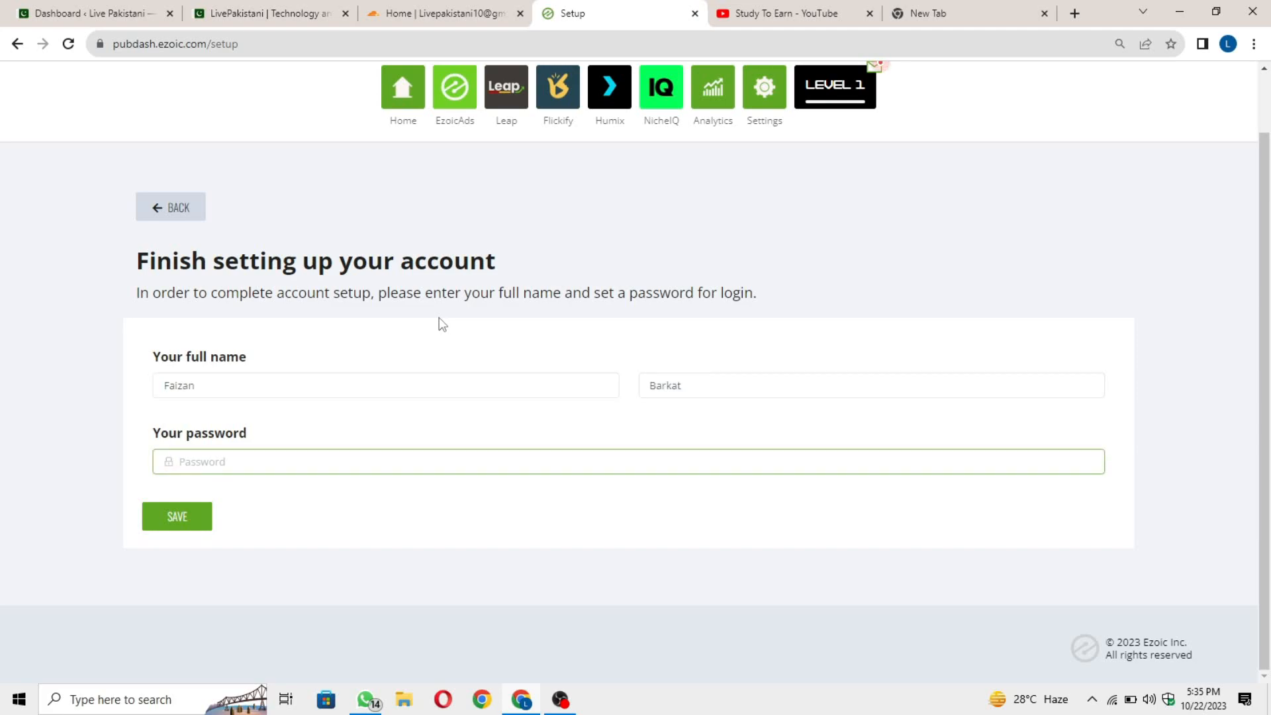
pyautogui.hotkey('ctrl', 'v')
pyautogui.click(172, 526)
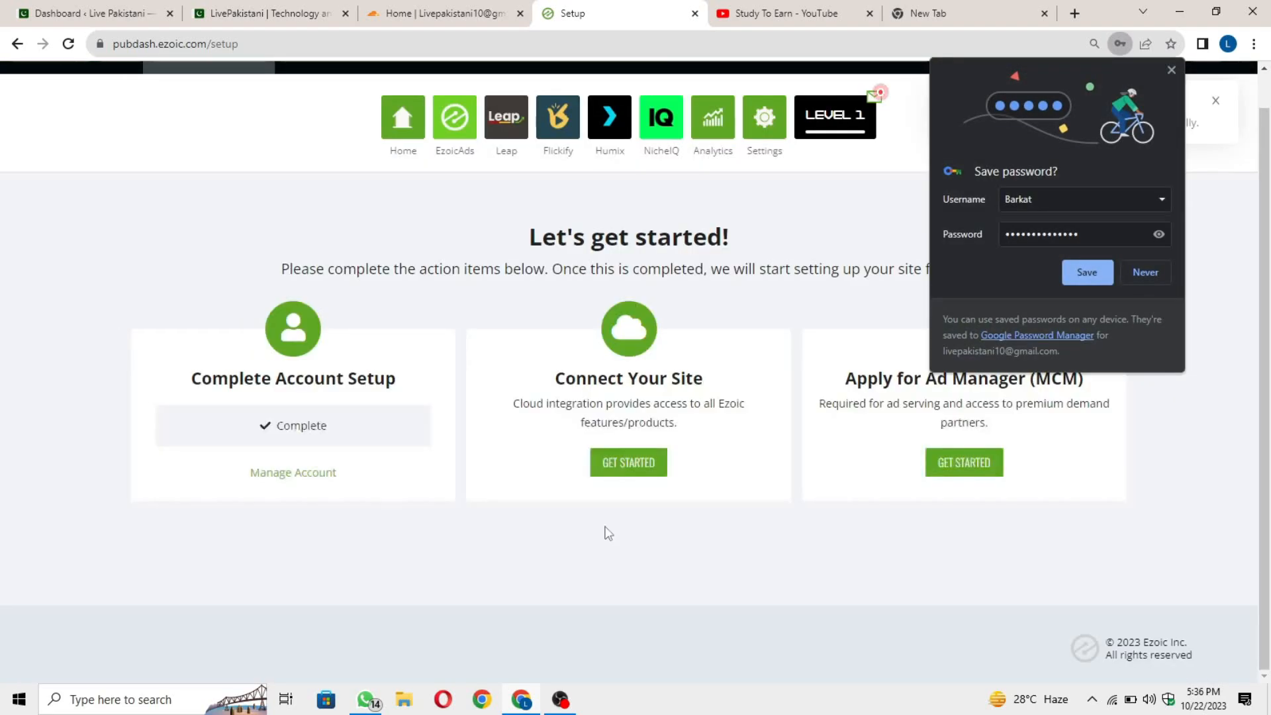
pyautogui.click(1087, 272)
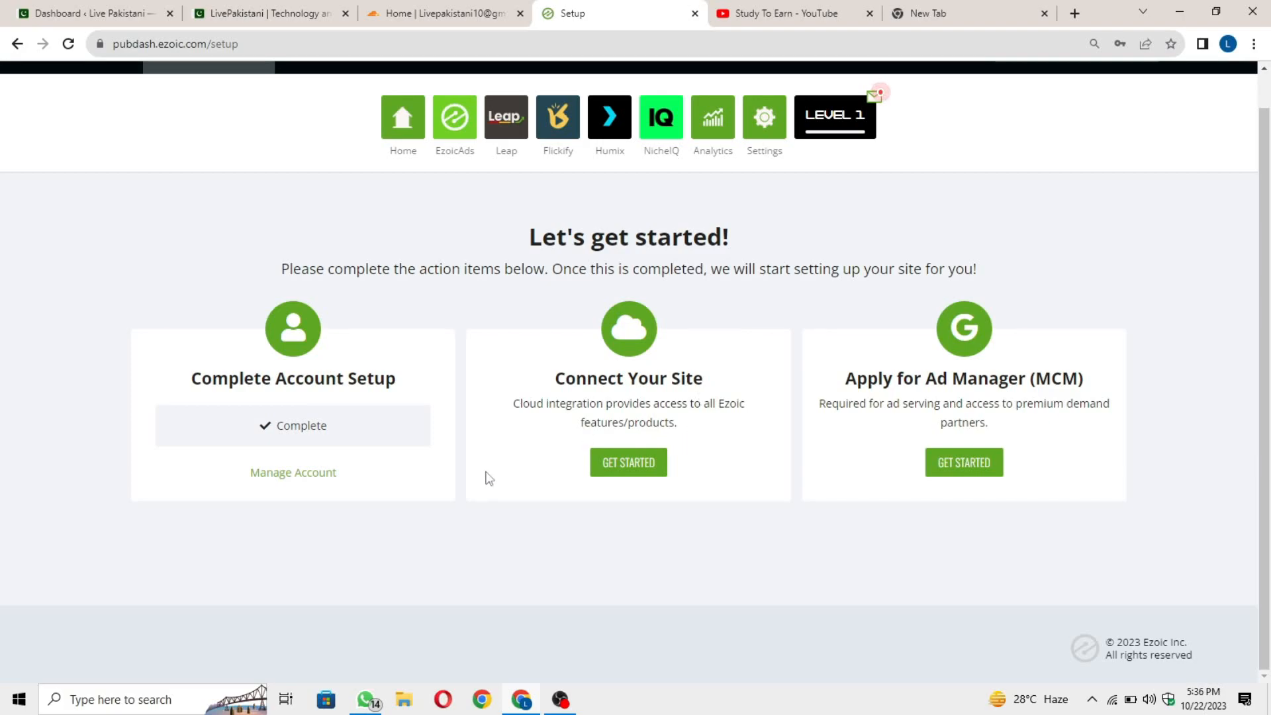
# Start Connect Your Site and review the Cloudflare integration page.
pyautogui.click(629, 463)
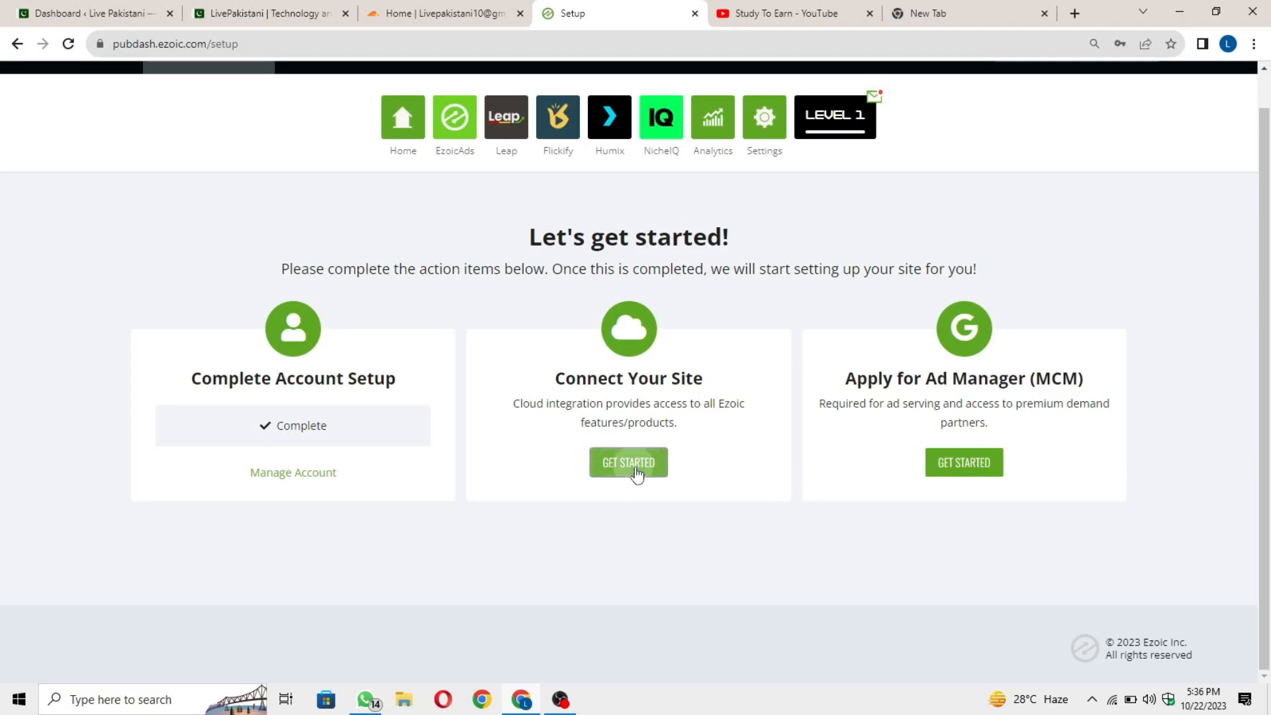
pyautogui.scroll(-2, 379, 344)
pyautogui.scroll(2, 378, 343)
pyautogui.scroll(-1, 358, 324)
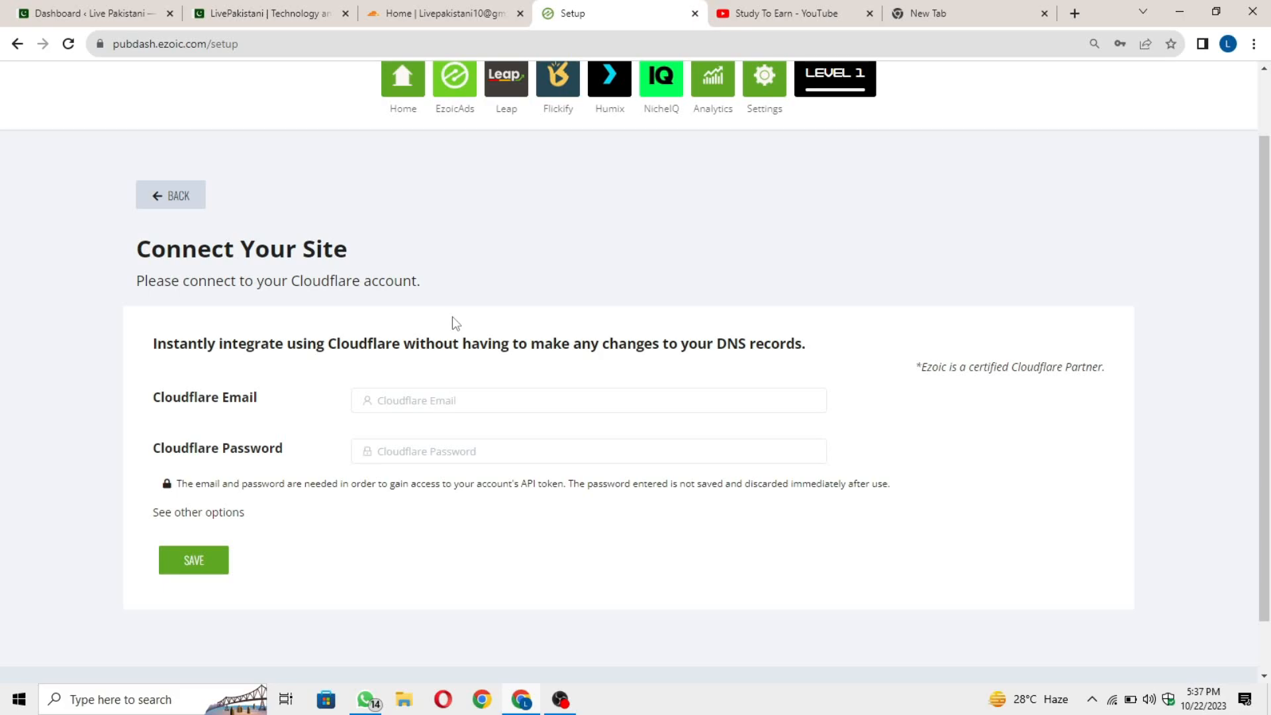
pyautogui.scroll(1, 451, 316)
# Go to the Nameservers settings and view the nameserver setup instructions.
pyautogui.click(765, 156)
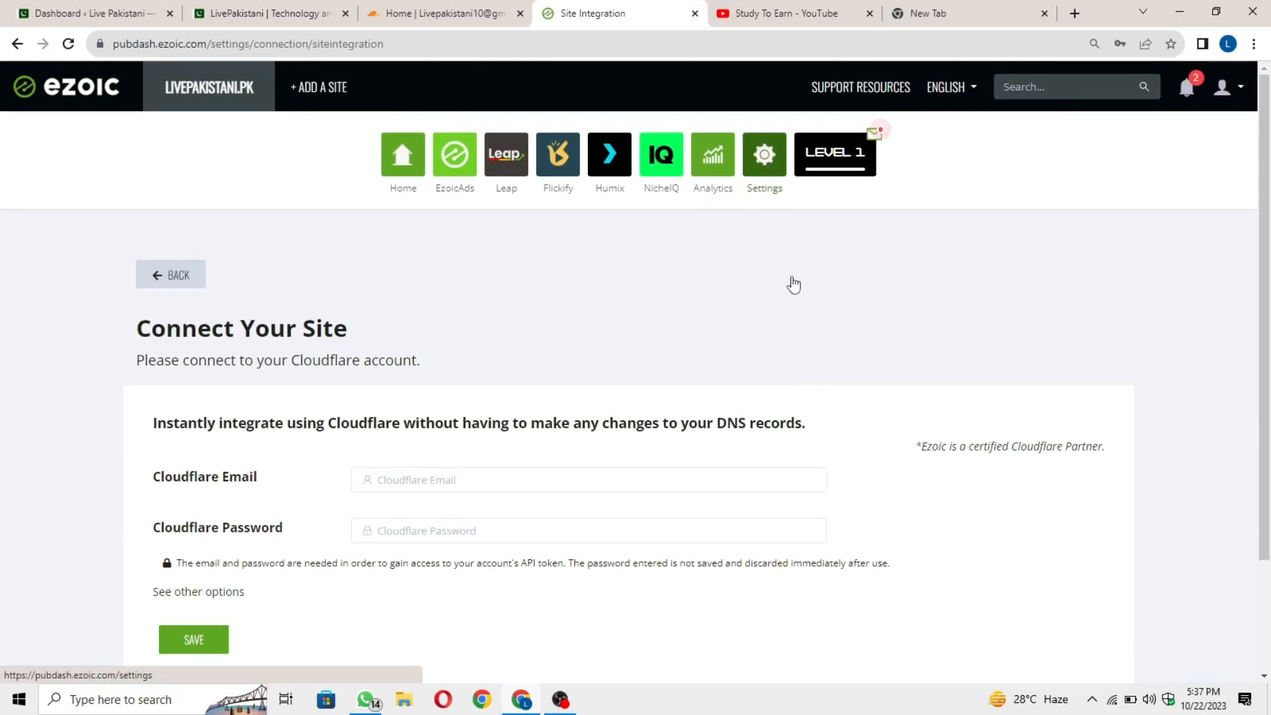
pyautogui.scroll(-1, 400, 255)
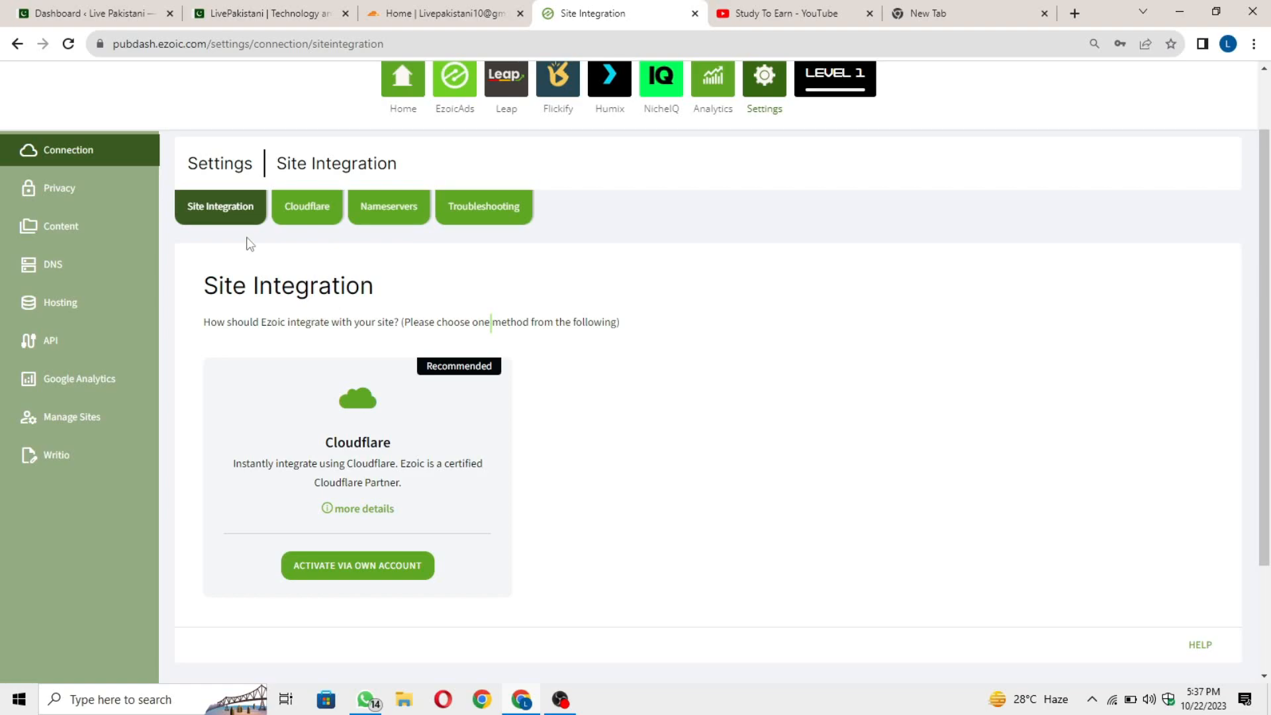
pyautogui.click(415, 219)
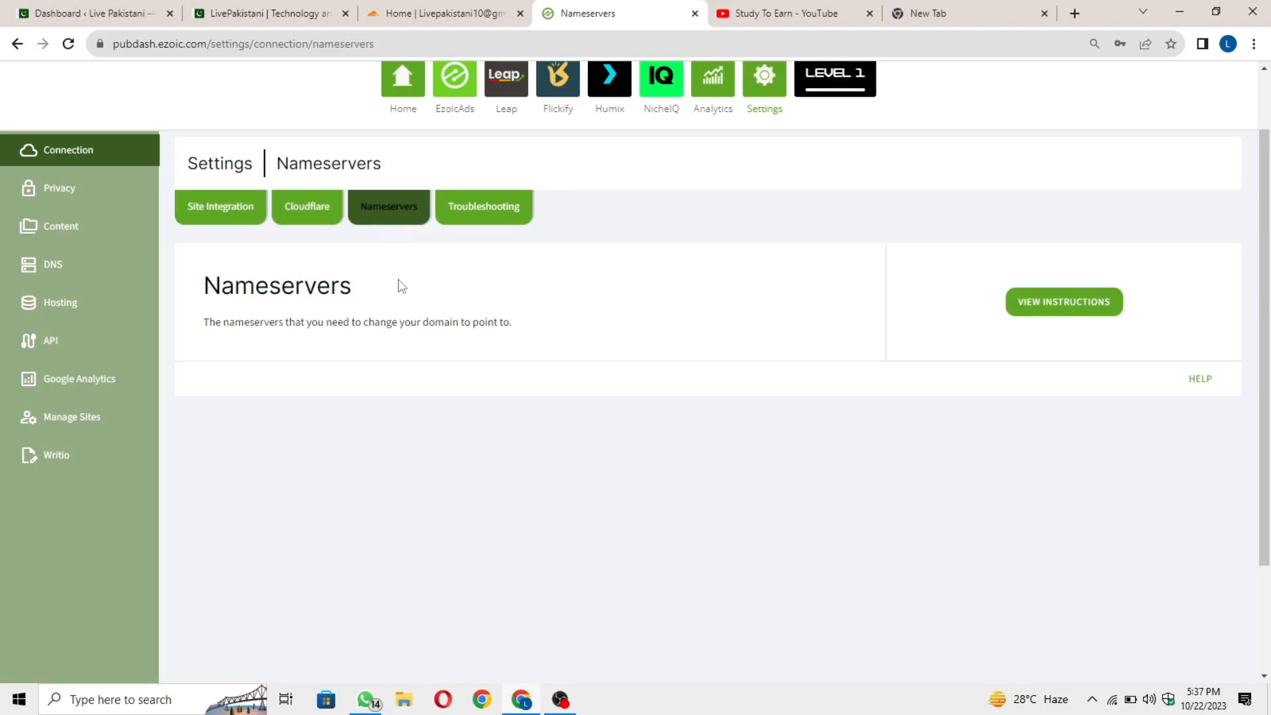
pyautogui.click(1091, 310)
pyautogui.scroll(-2, 625, 432)
pyautogui.scroll(2, 701, 437)
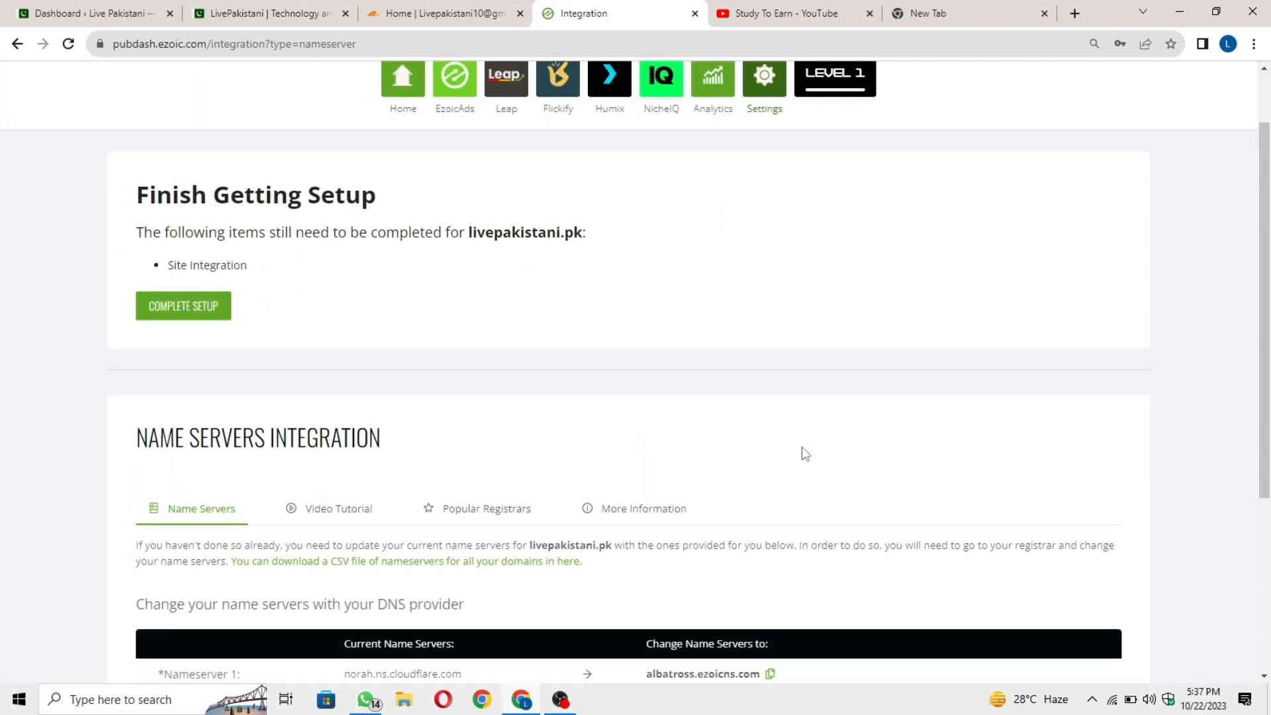
# Expand the nameserver list to show all four Ezoic nameservers.
pyautogui.scroll(-2, 803, 454)
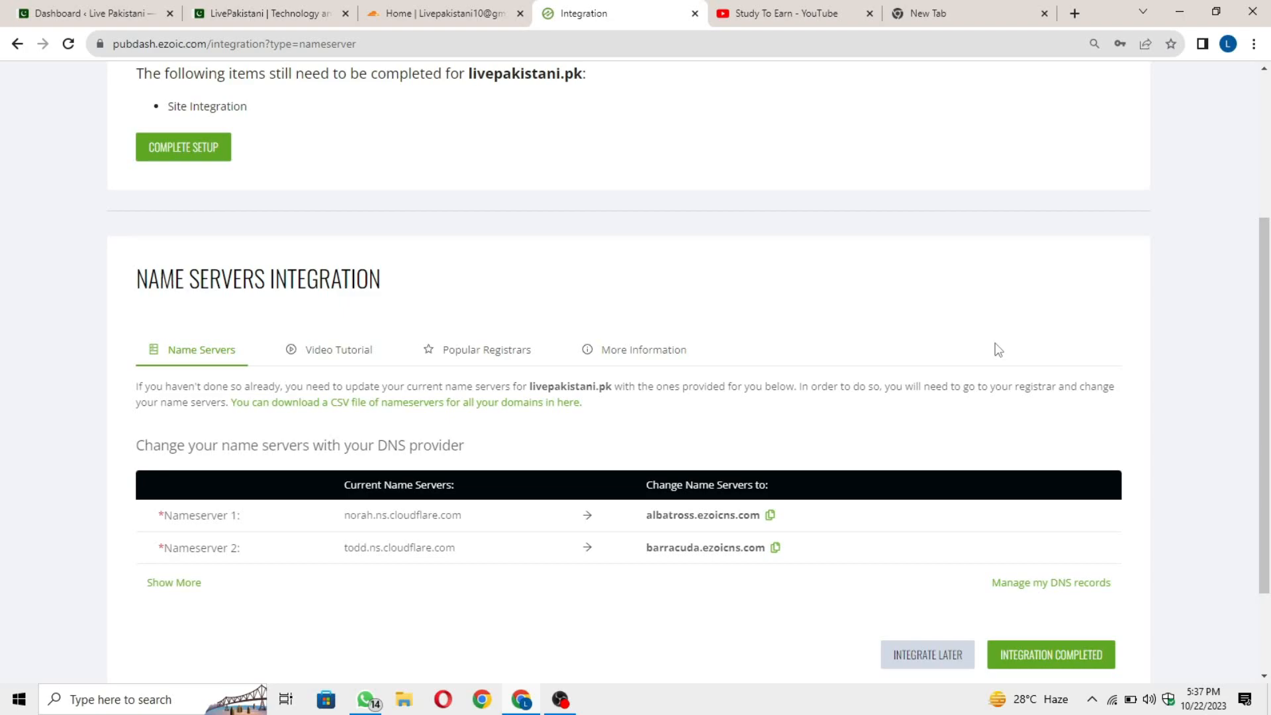
pyautogui.scroll(3, 889, 524)
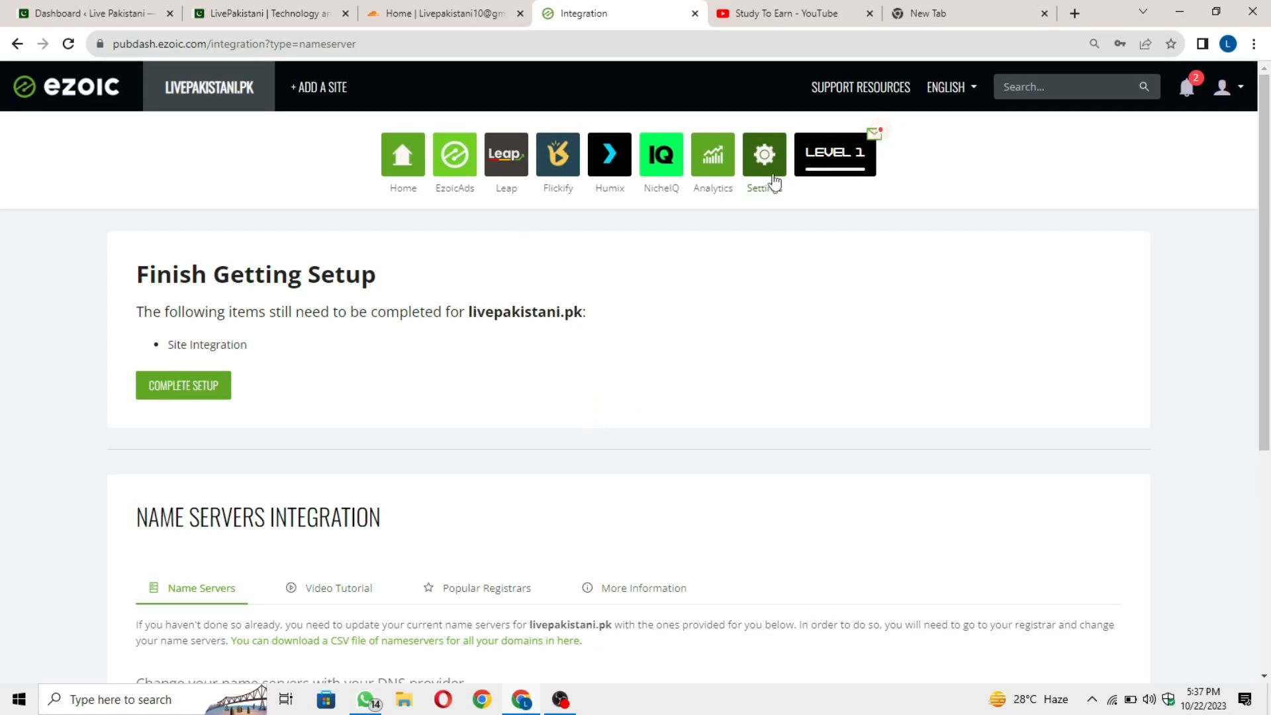
pyautogui.scroll(-1, 812, 291)
pyautogui.scroll(-3, 502, 388)
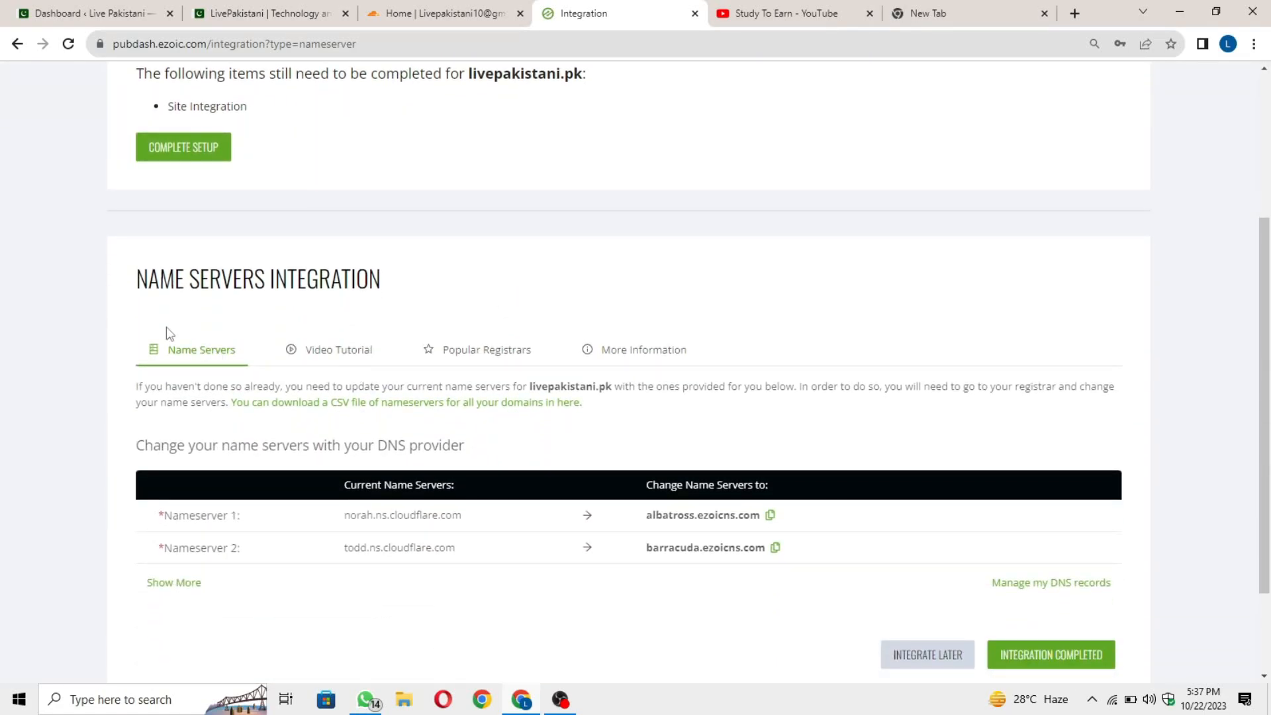
pyautogui.moveTo(136, 289); pyautogui.dragTo(418, 303)
pyautogui.click(431, 304)
pyautogui.scroll(-2, 519, 390)
pyautogui.scroll(1, 788, 493)
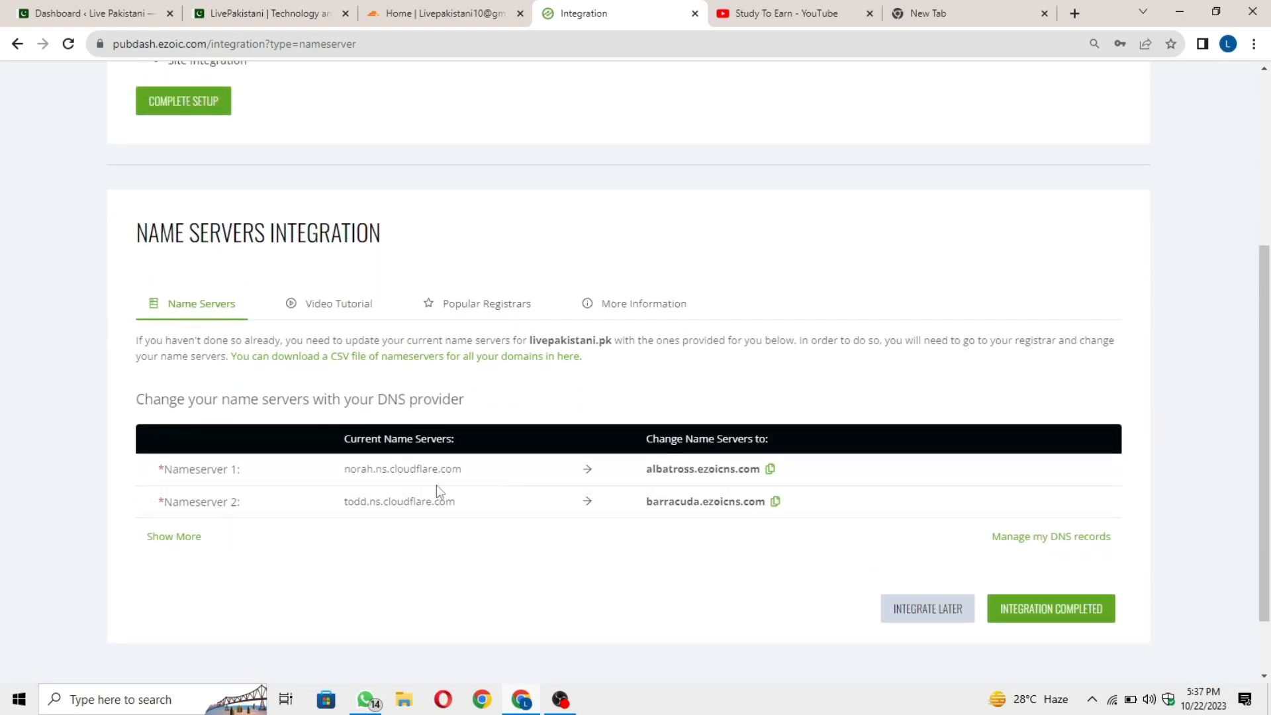
pyautogui.scroll(-1, 199, 490)
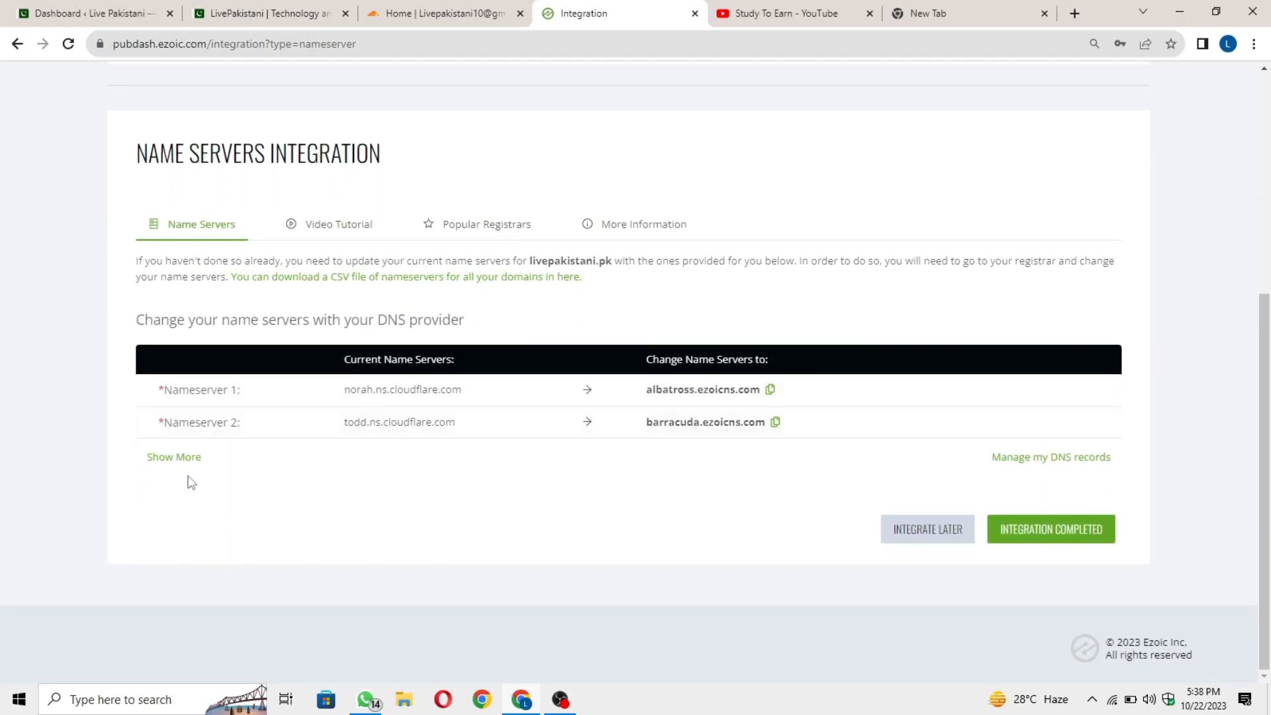
pyautogui.click(180, 456)
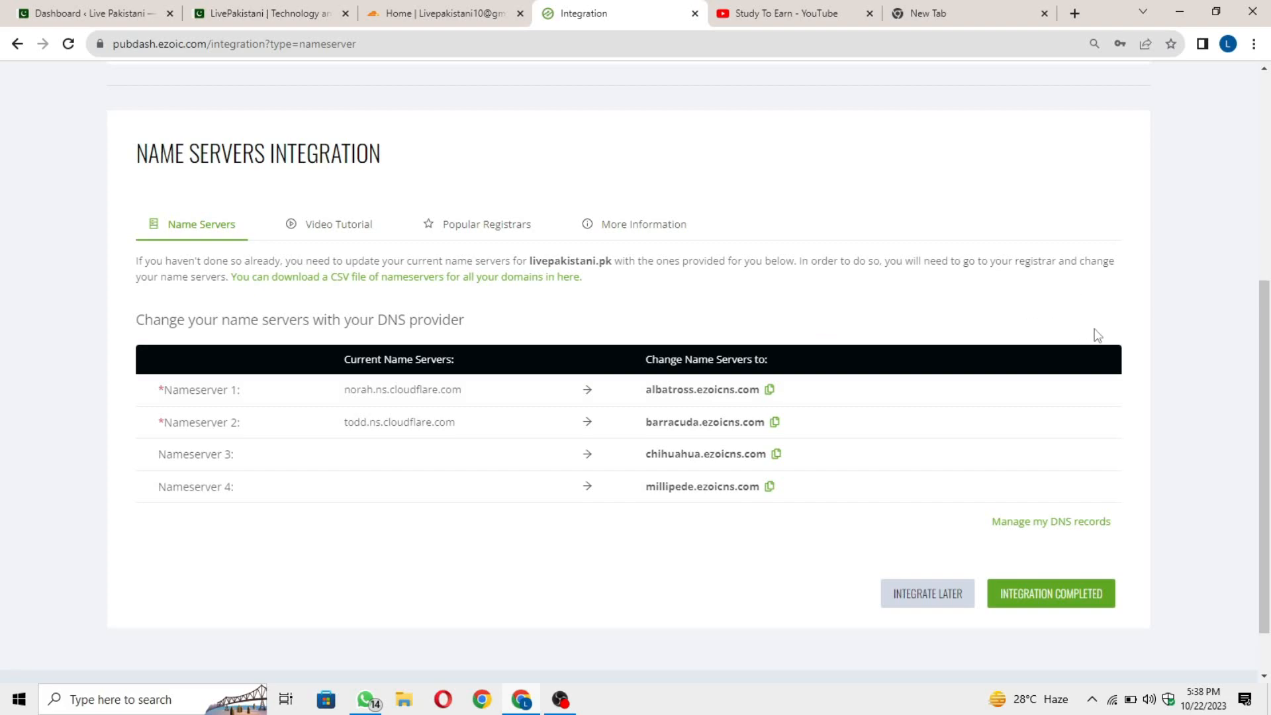
# Copy the albatross.ezoicns.com and barracuda.ezoicns.com nameserver addresses.
pyautogui.moveTo(171, 405); pyautogui.dragTo(267, 400)
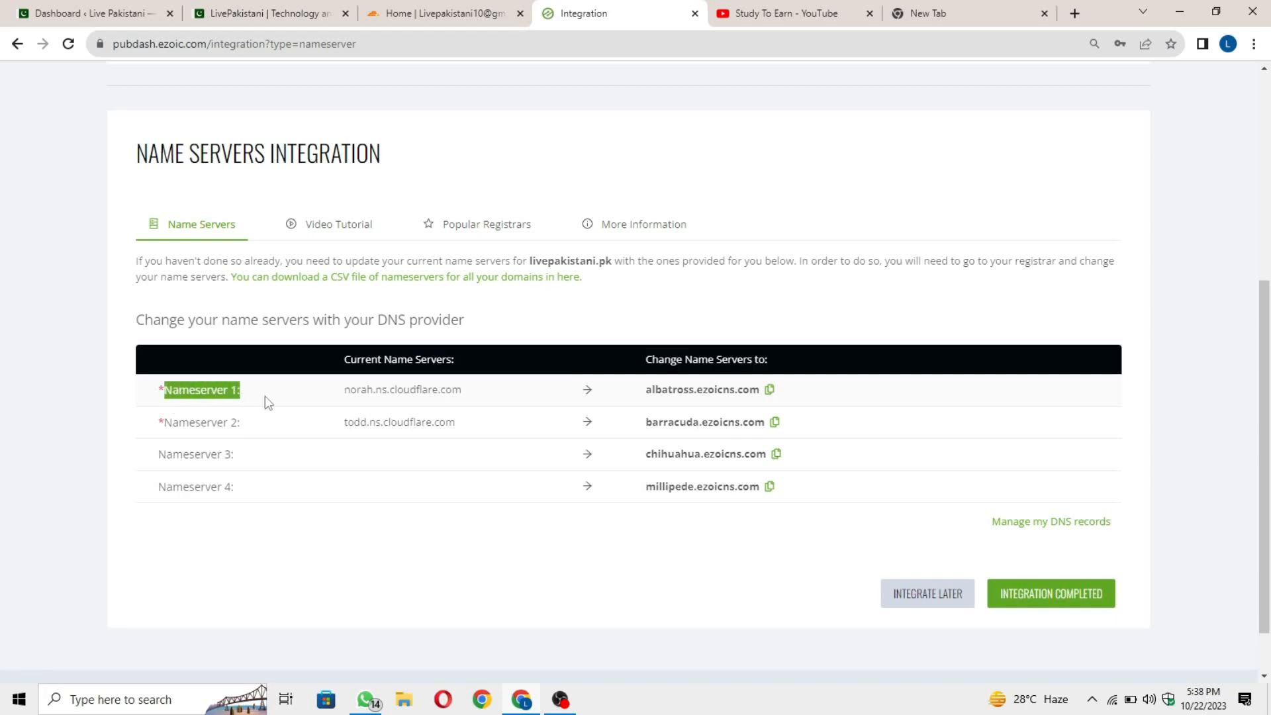
pyautogui.moveTo(159, 429); pyautogui.dragTo(274, 429)
pyautogui.click(339, 392)
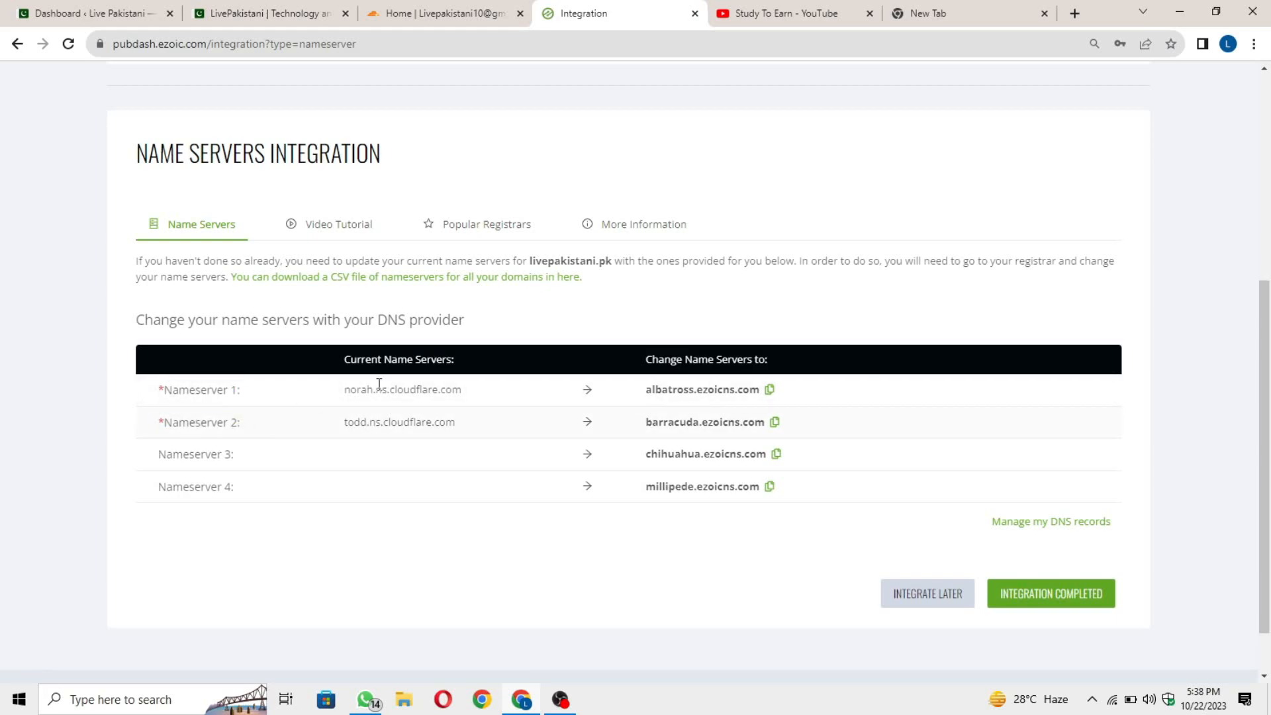
pyautogui.click(769, 397)
pyautogui.click(779, 427)
pyautogui.scroll(5, 757, 431)
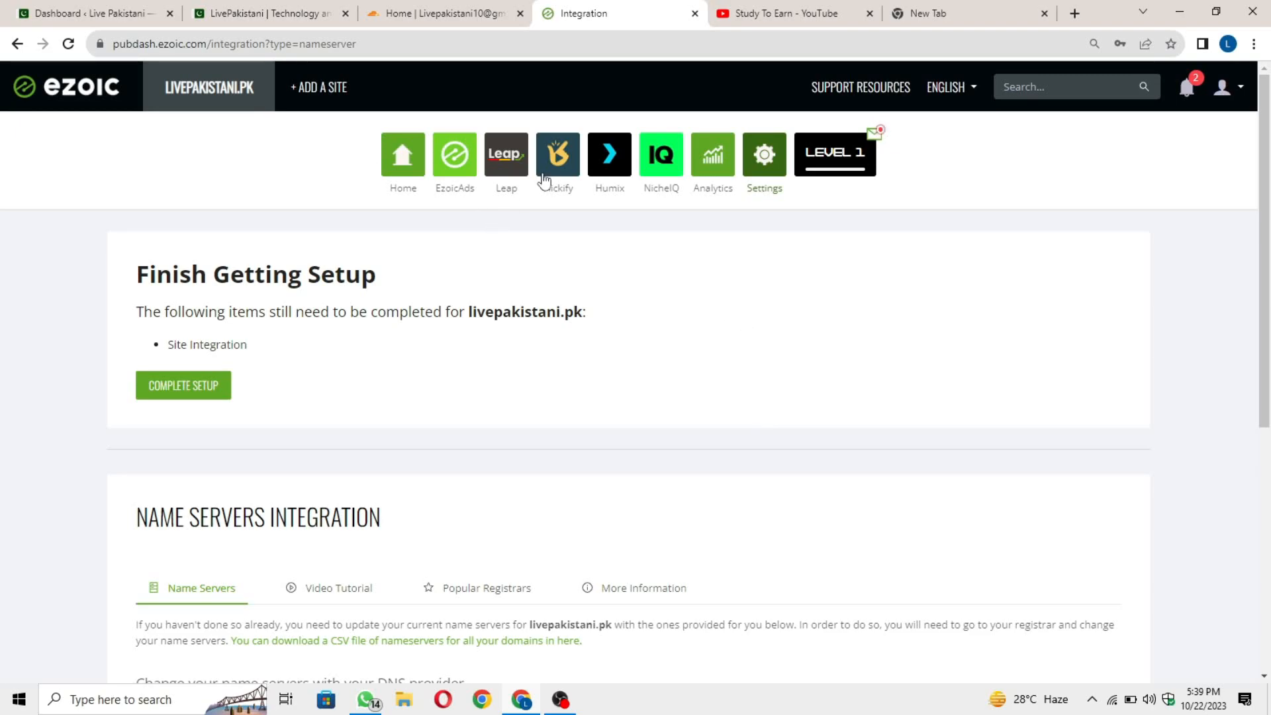
# From the Ezoic dashboard home, start Connect Your Site via Cloudflare, then switch to YouTube.
pyautogui.click(397, 158)
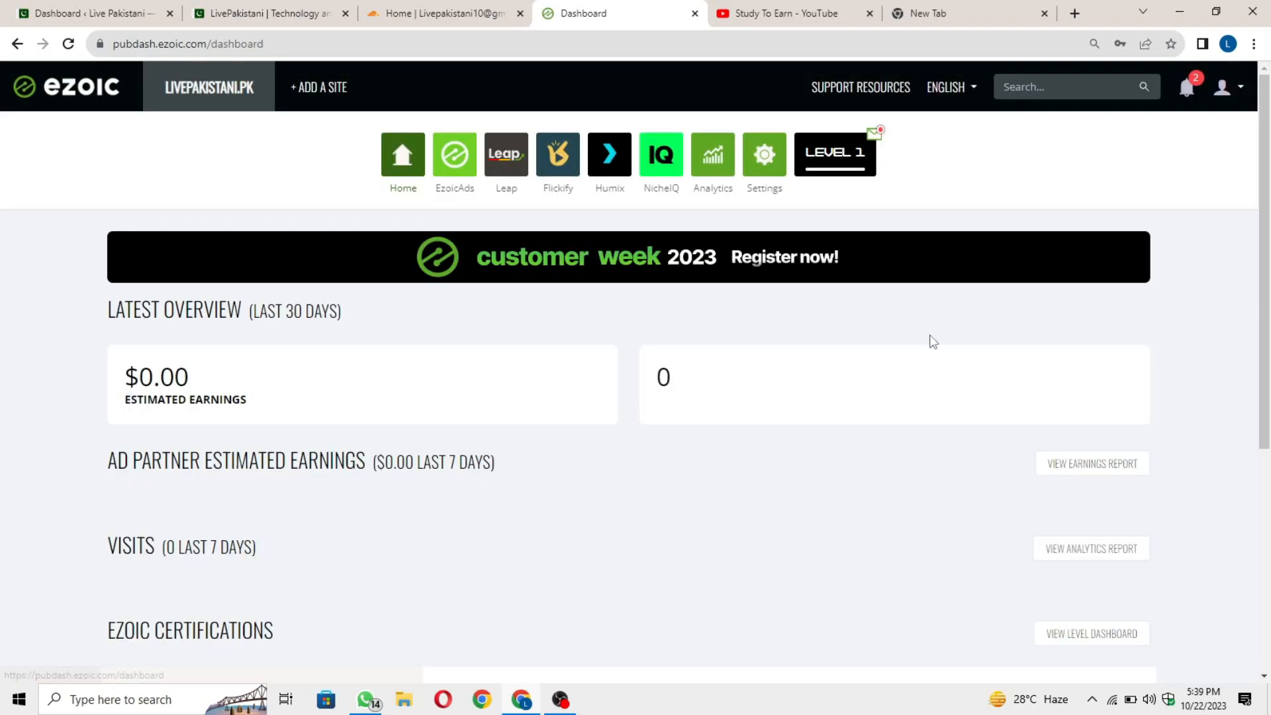
pyautogui.scroll(-1, 750, 465)
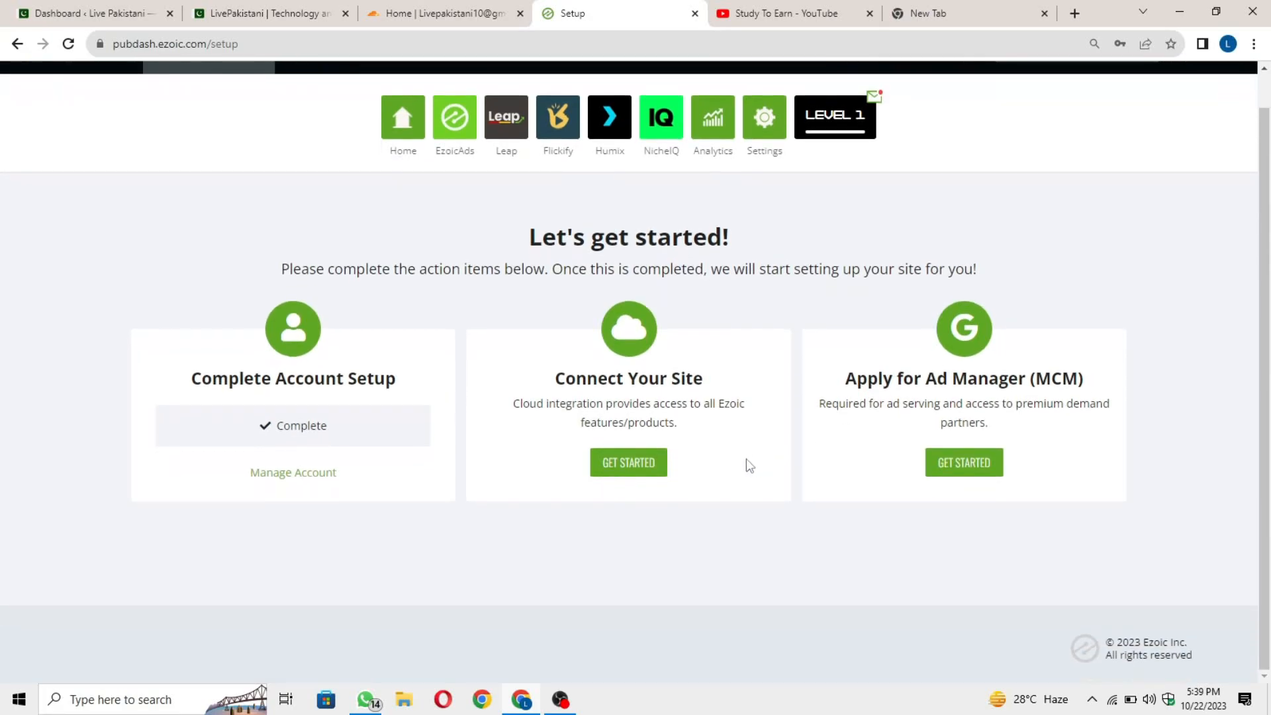
pyautogui.click(646, 471)
pyautogui.scroll(-1, 652, 420)
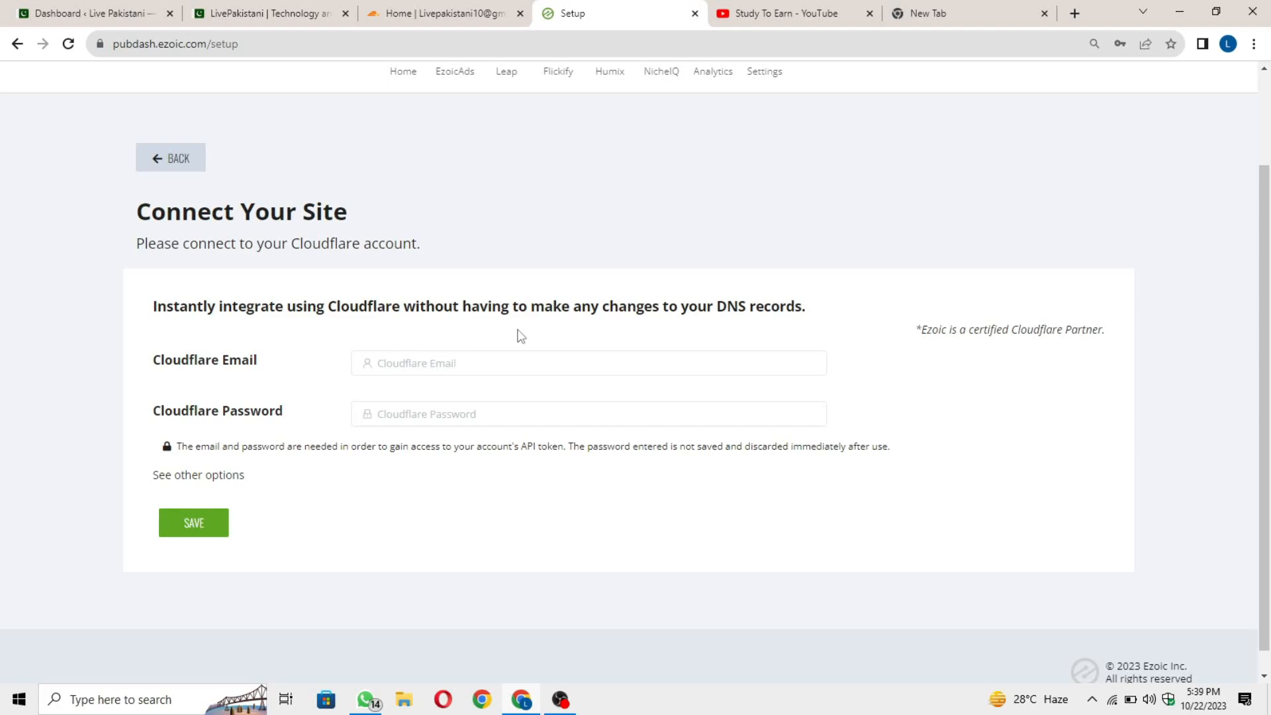
pyautogui.click(784, 13)
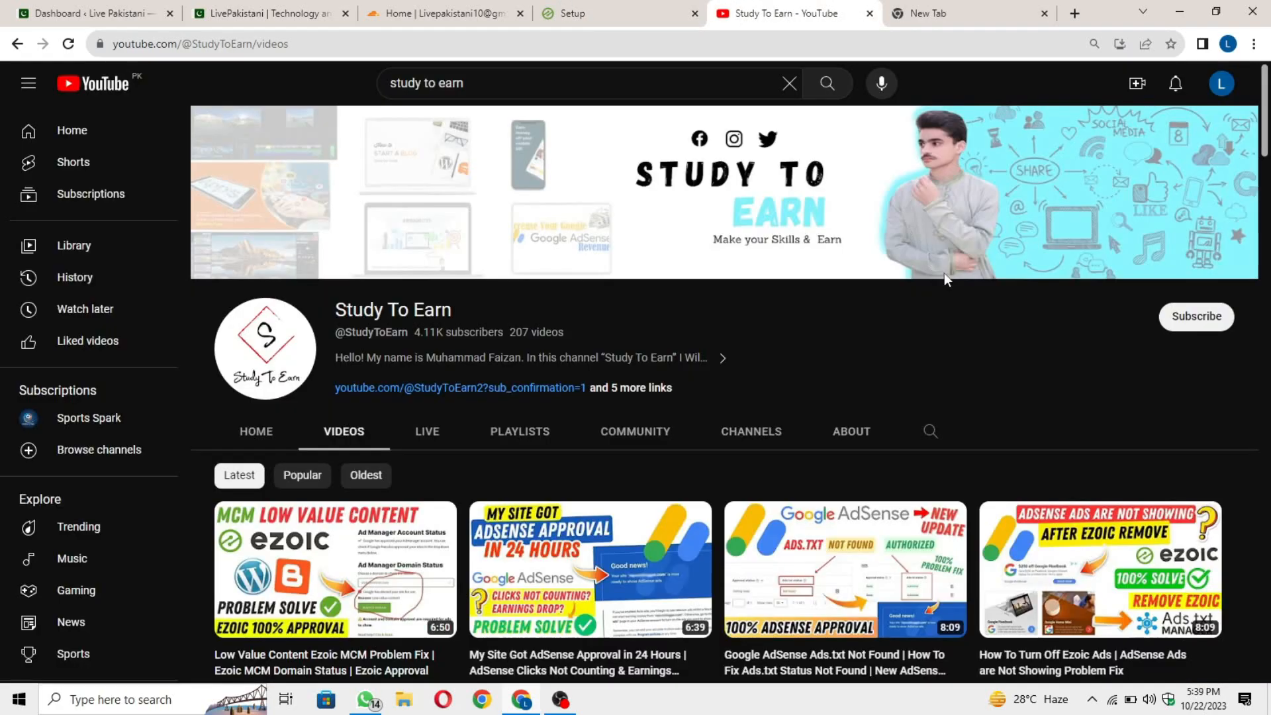
# Search the Study To Earn channel for 'cloudflare setup' videos, then return to Ezoic's form.
pyautogui.scroll(-2, 1027, 375)
pyautogui.click(929, 273)
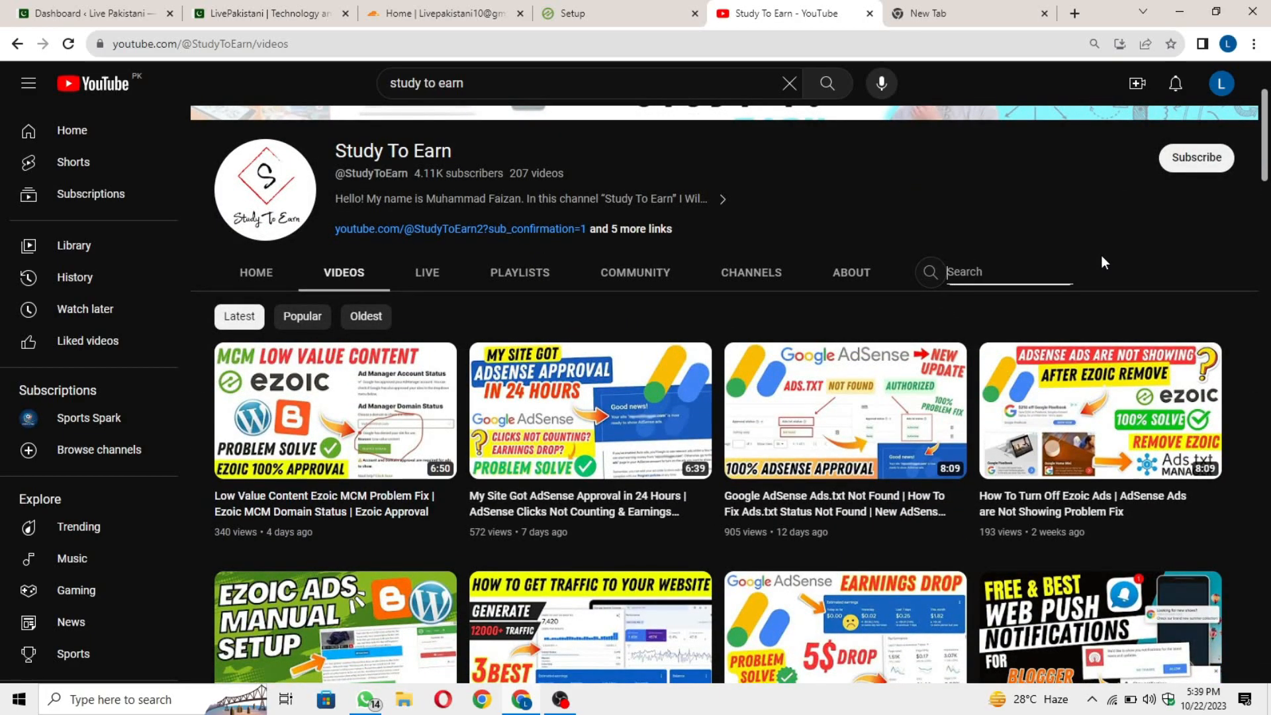
pyautogui.write('cloudflare setup')
pyautogui.press('Return')
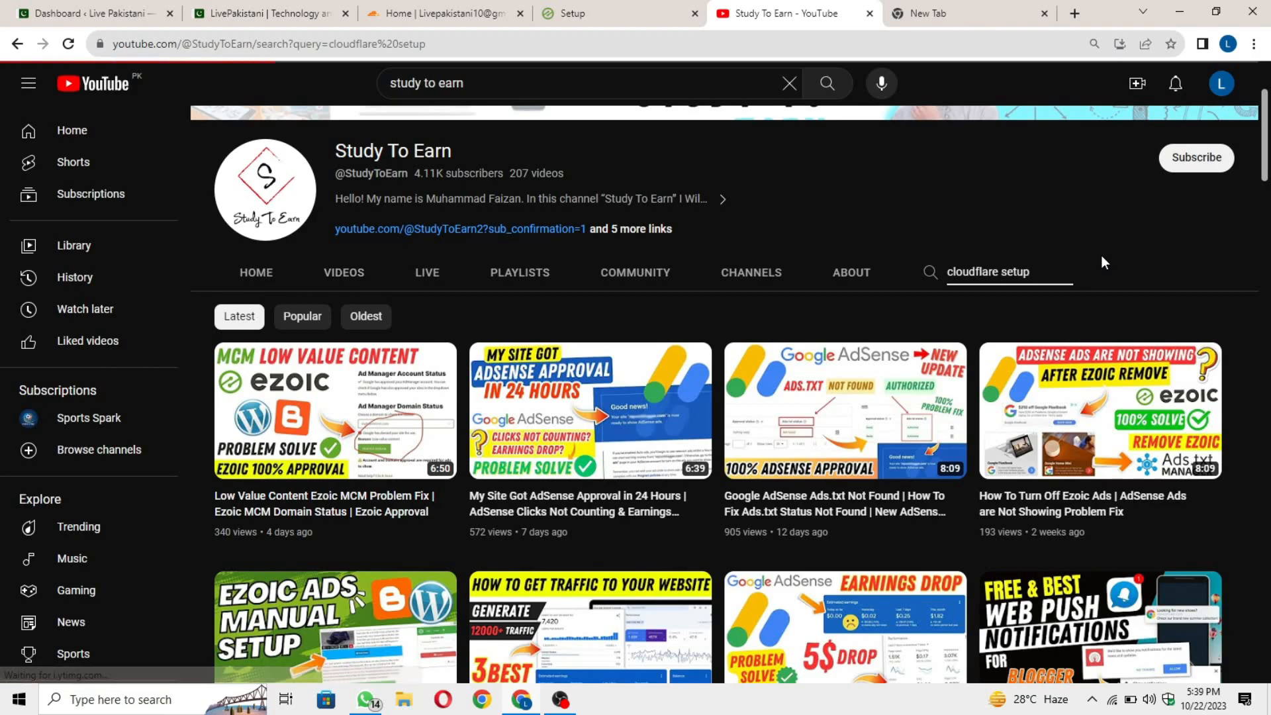
pyautogui.scroll(-3, 908, 376)
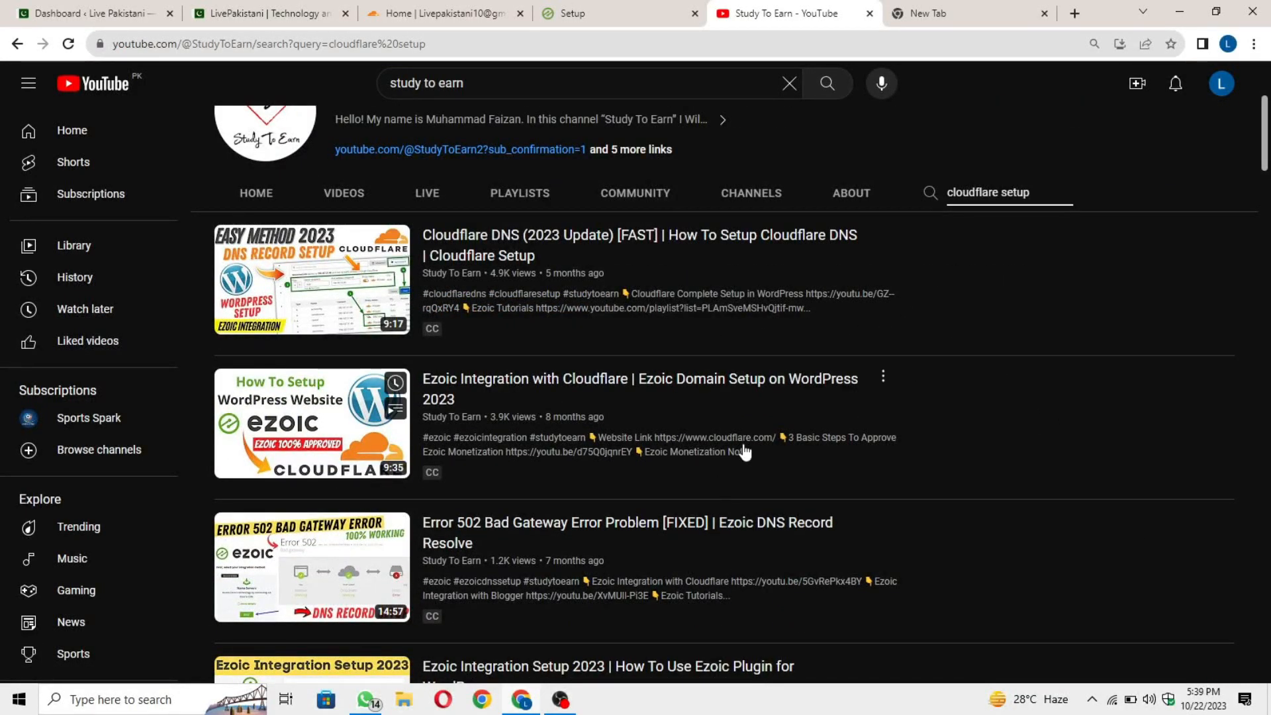
pyautogui.scroll(1, 744, 448)
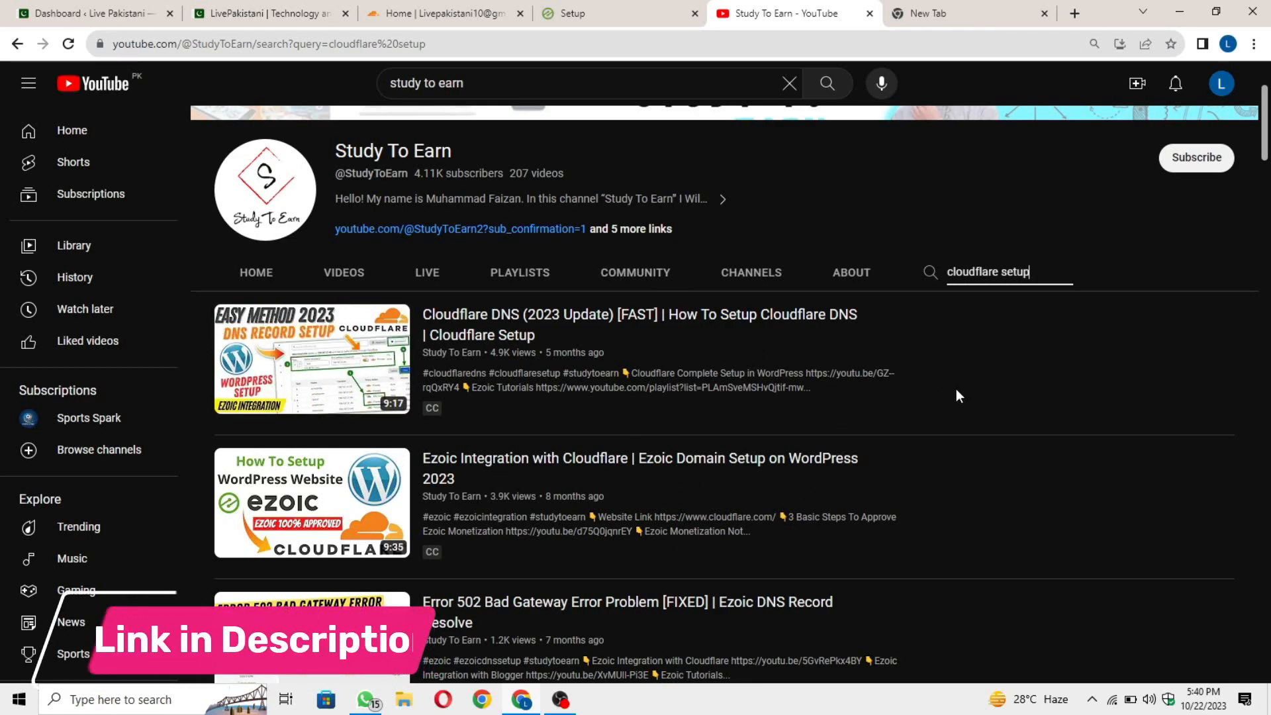
pyautogui.click(639, 11)
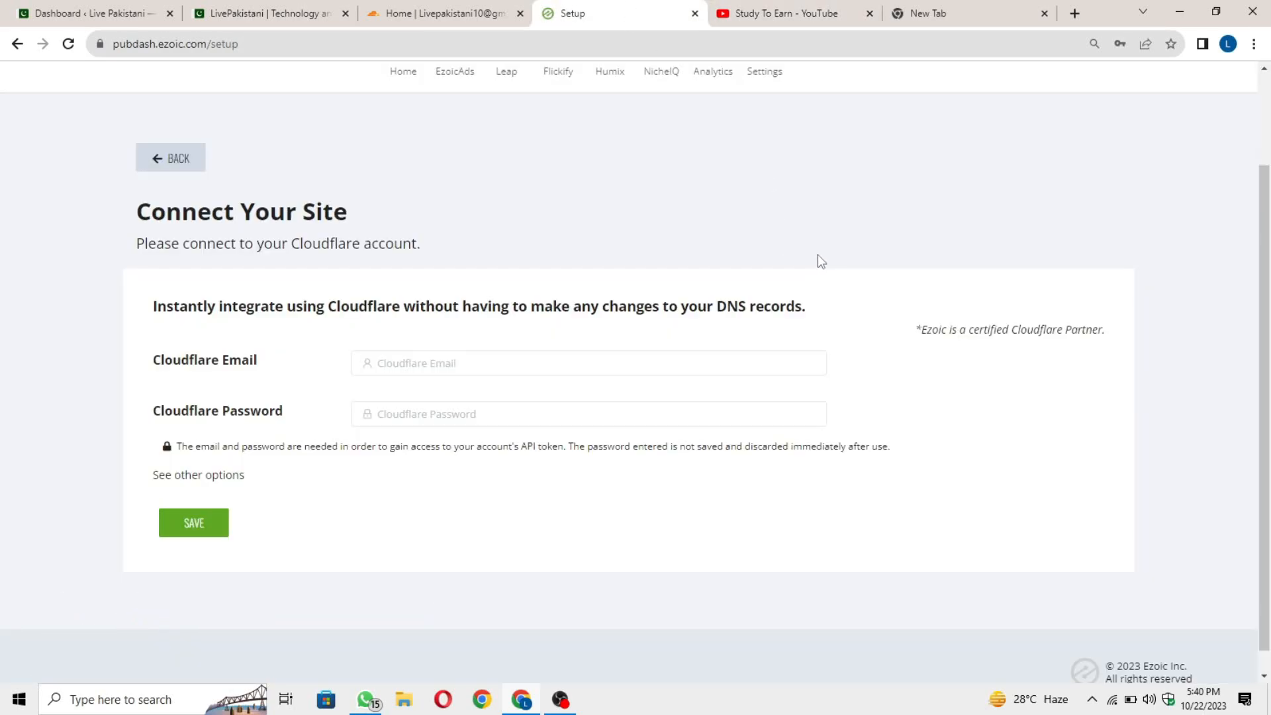
# After trying Ezoic's credential fields, log out of the Cloudflare dashboard from the account menu.
pyautogui.click(411, 356)
pyautogui.click(558, 413)
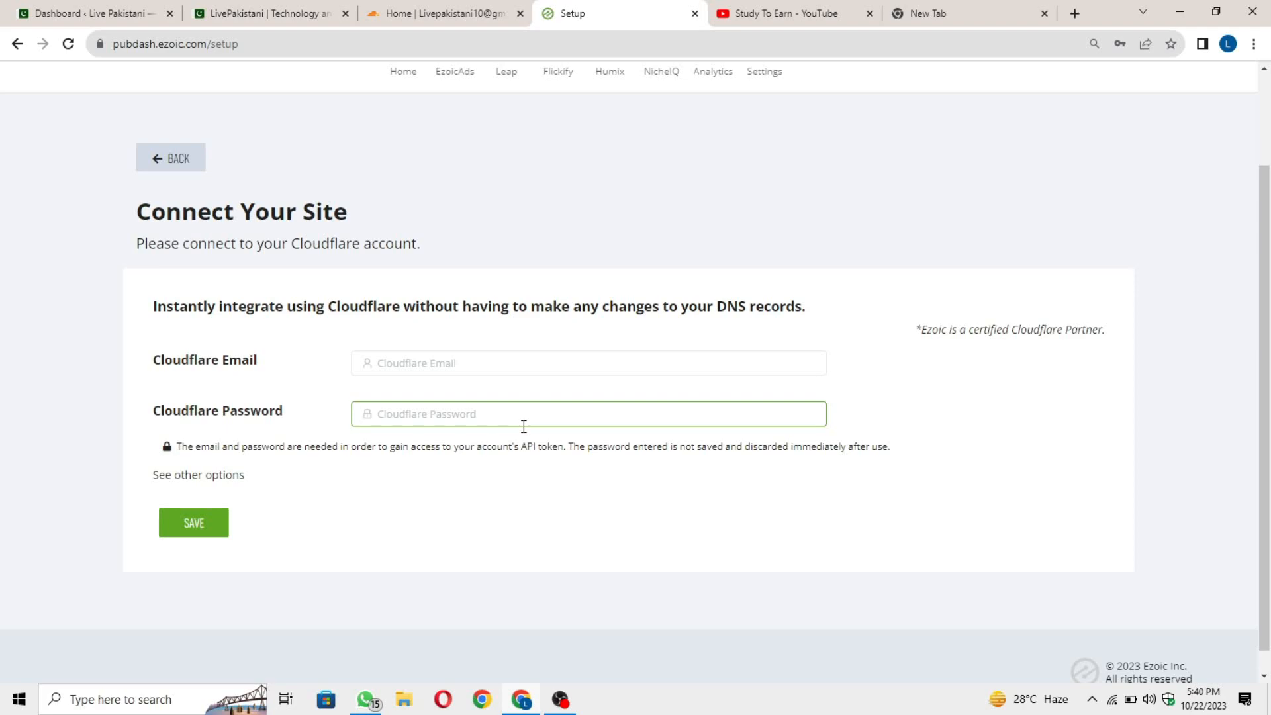
pyautogui.click(436, 14)
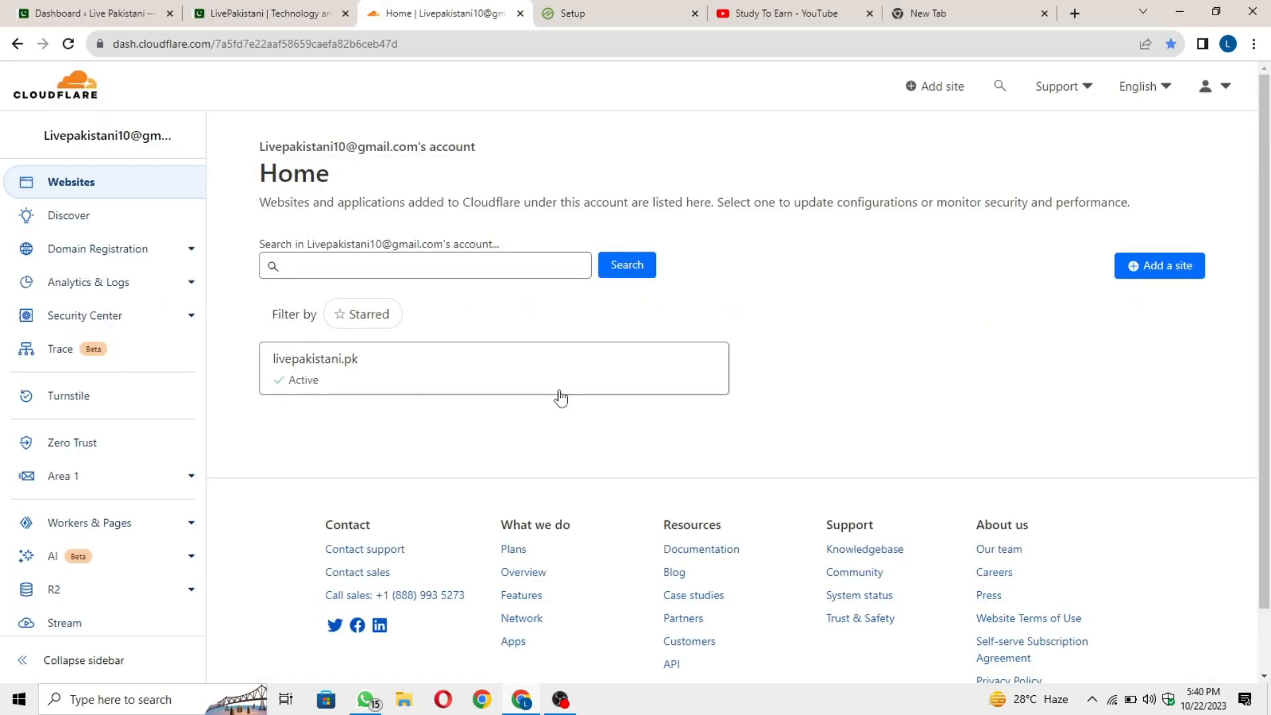
pyautogui.click(1208, 103)
pyautogui.click(1156, 347)
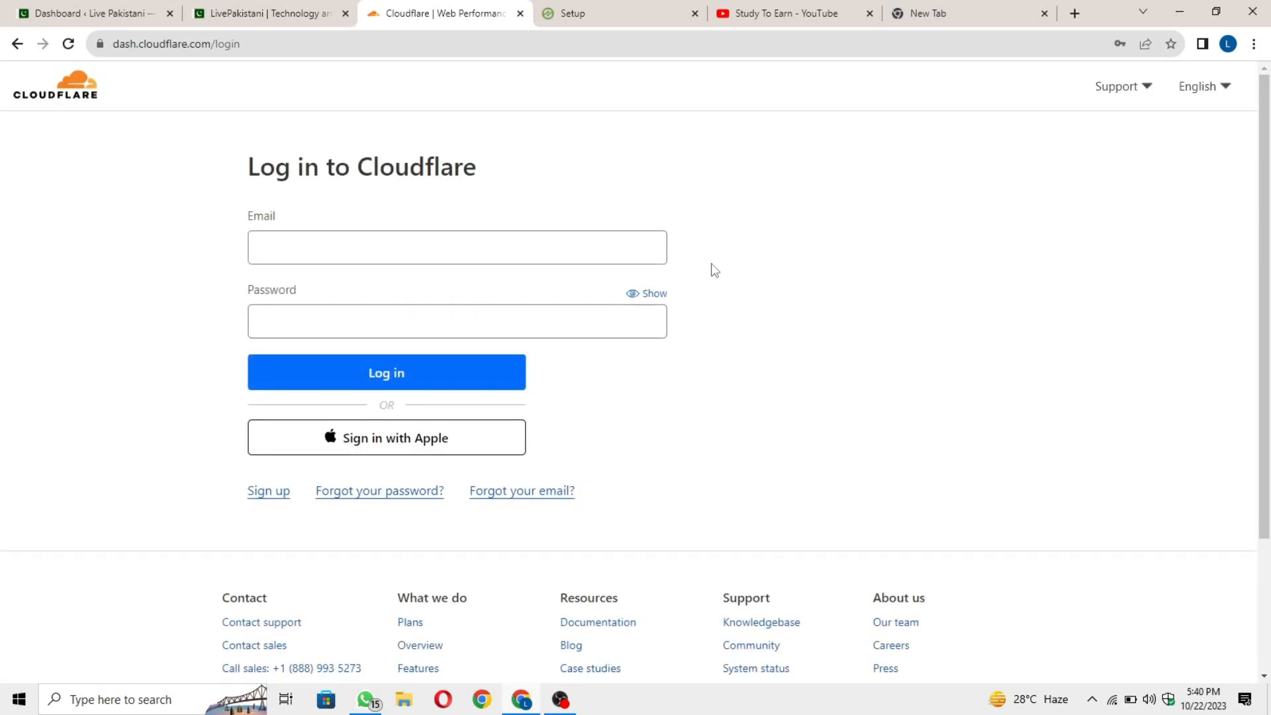
# Fill Ezoic's Cloudflare form with the saved account login and password, and submit it.
pyautogui.click(522, 252)
pyautogui.click(476, 304)
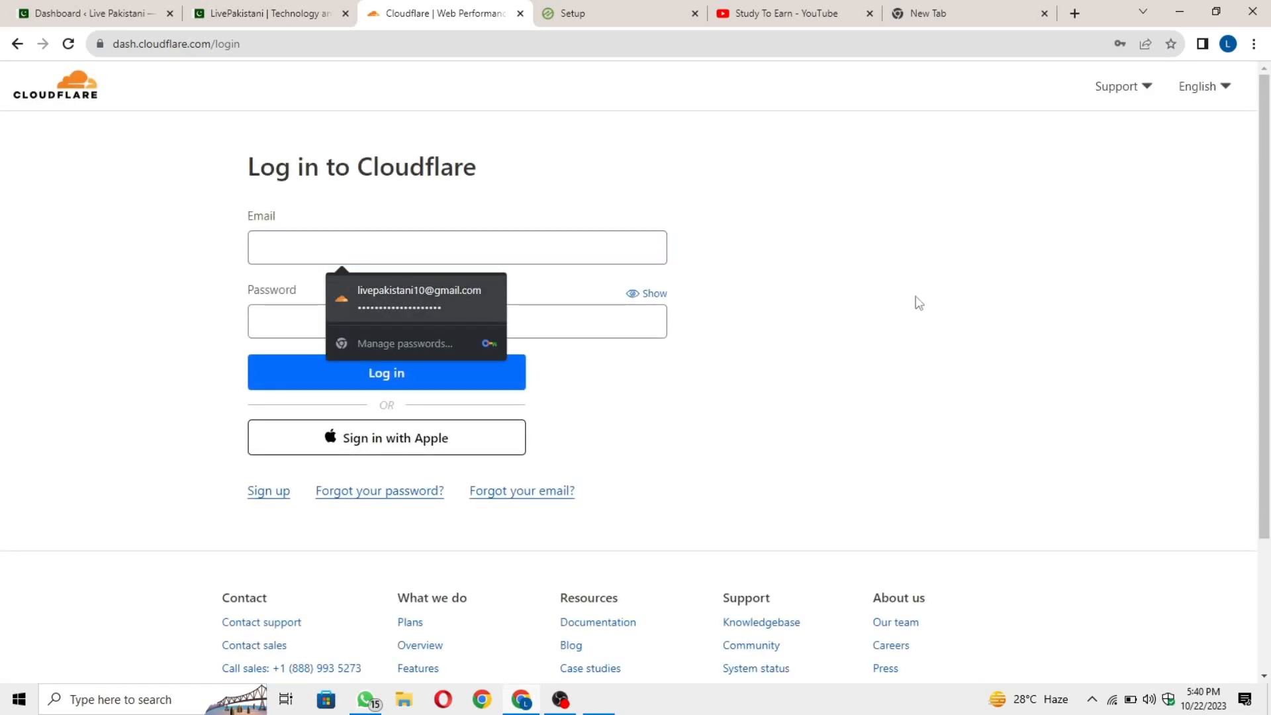
pyautogui.write('123')
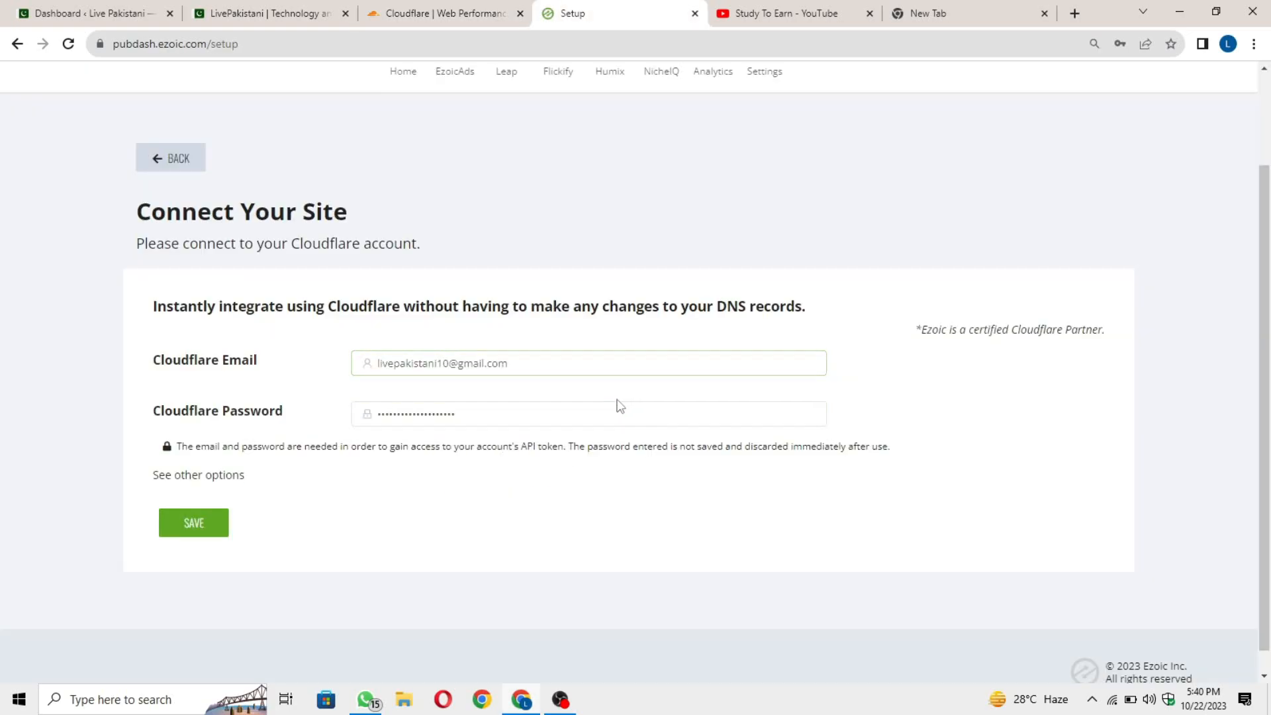
pyautogui.click(195, 524)
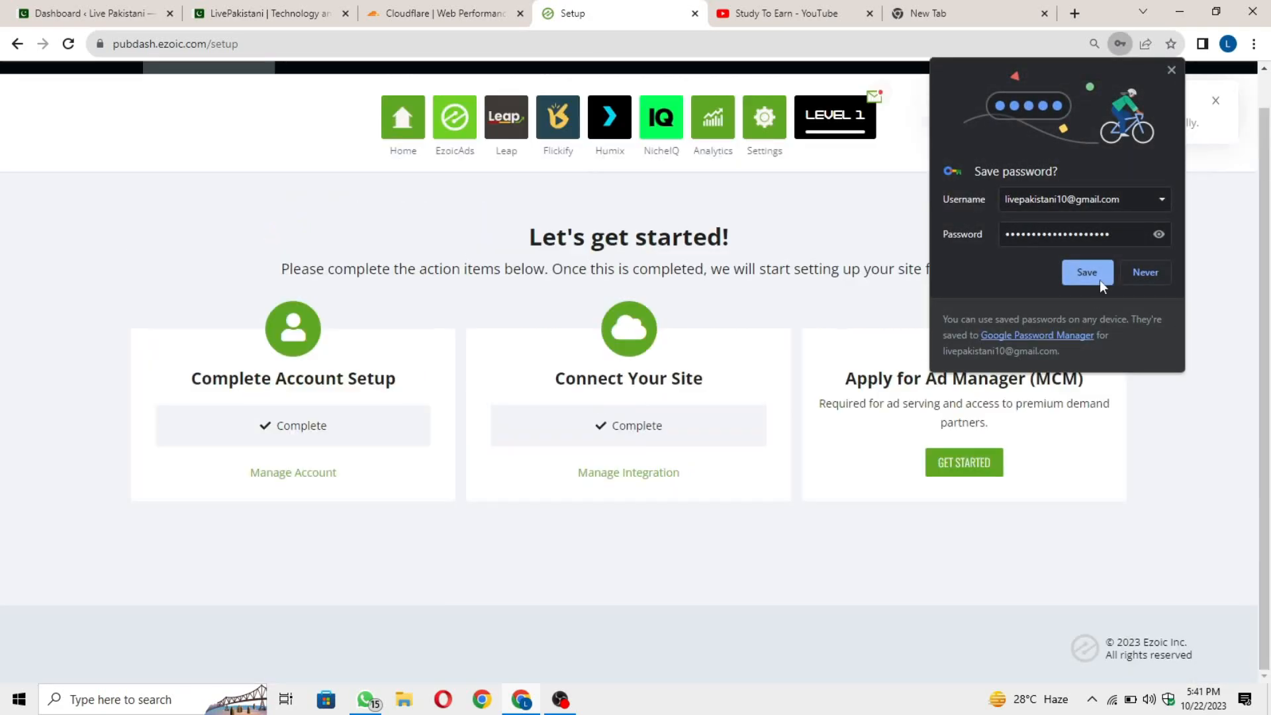
# Save the password in the browser and point out the Complete statuses on the checklist.
pyautogui.click(1092, 280)
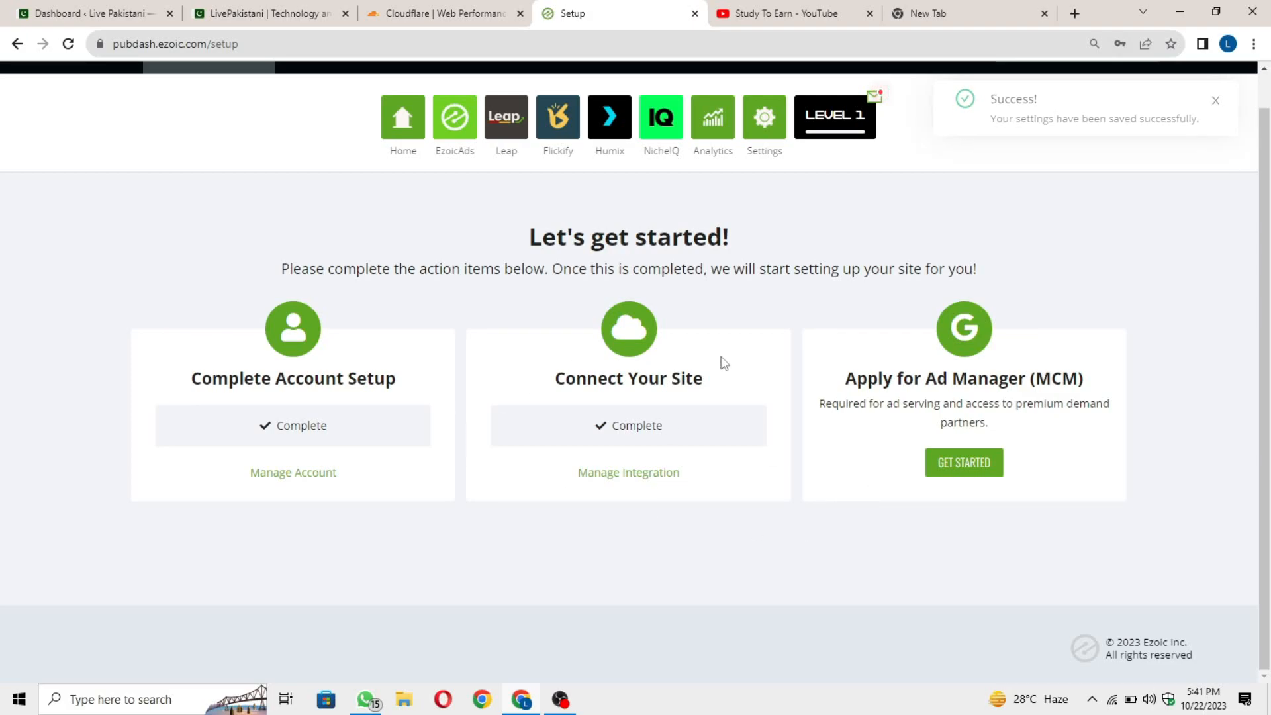
pyautogui.doubleClick(634, 437)
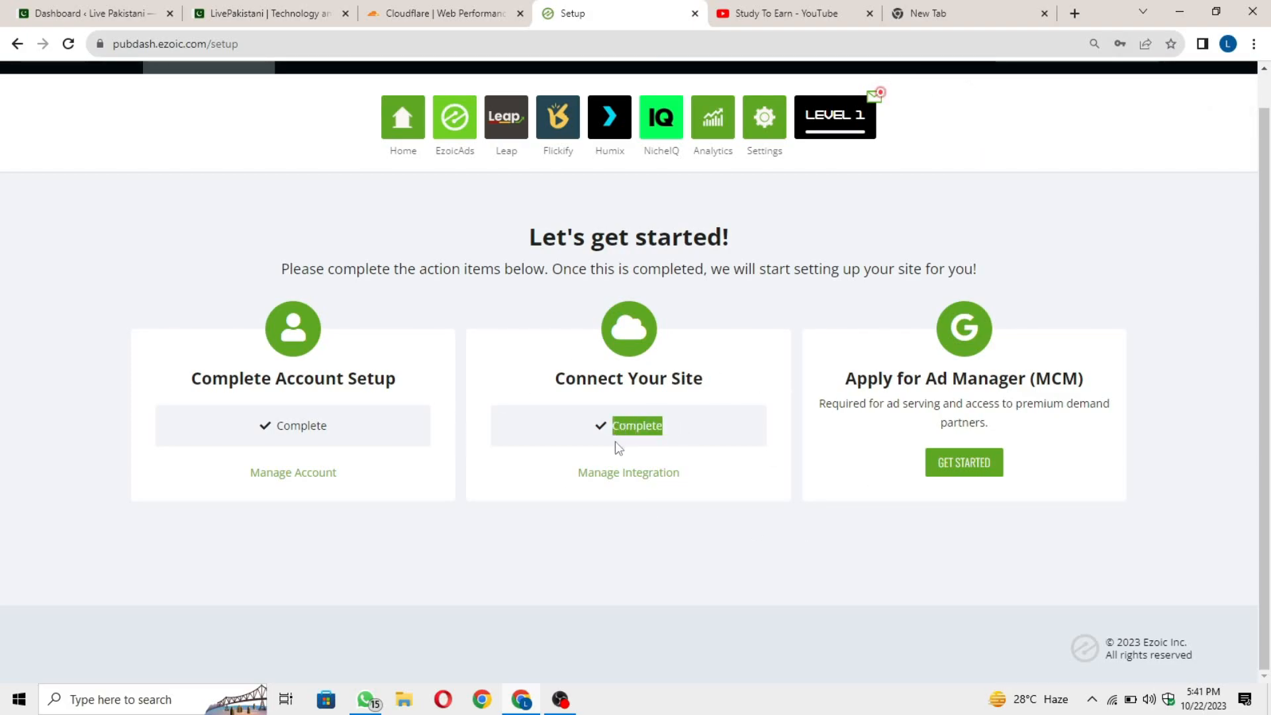
pyautogui.click(599, 462)
pyautogui.moveTo(191, 378); pyautogui.dragTo(425, 386)
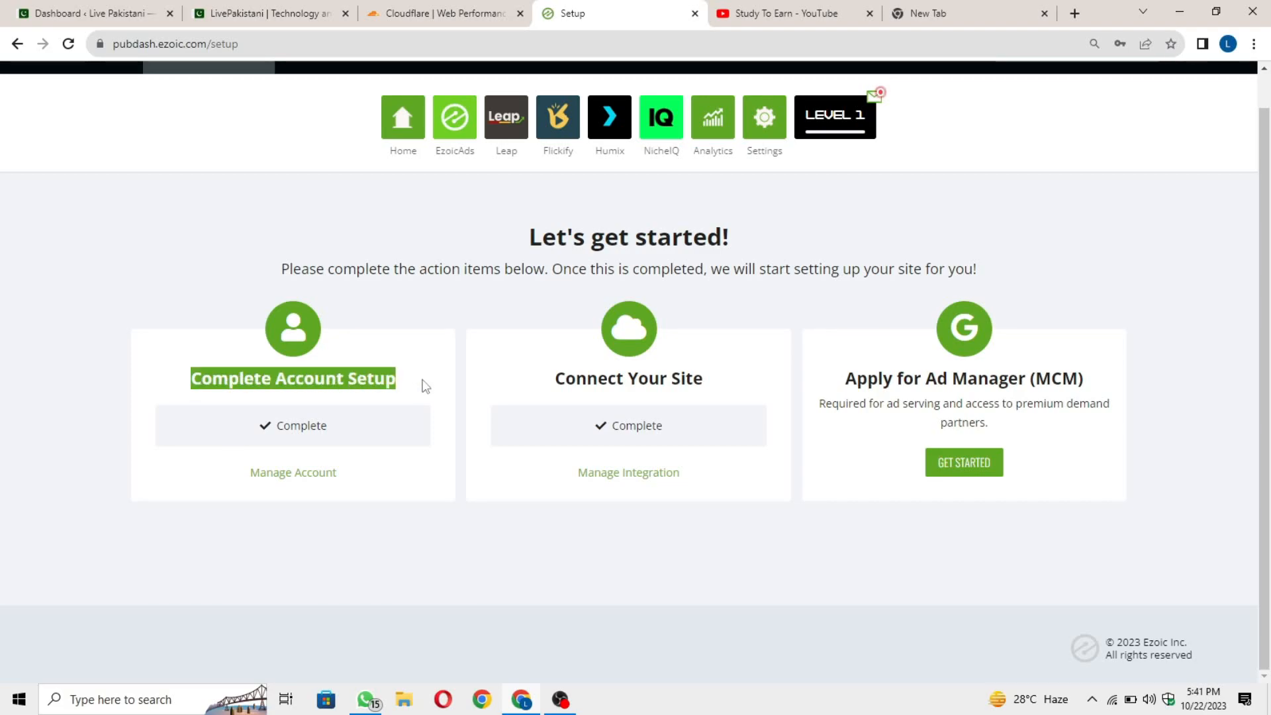
pyautogui.click(483, 503)
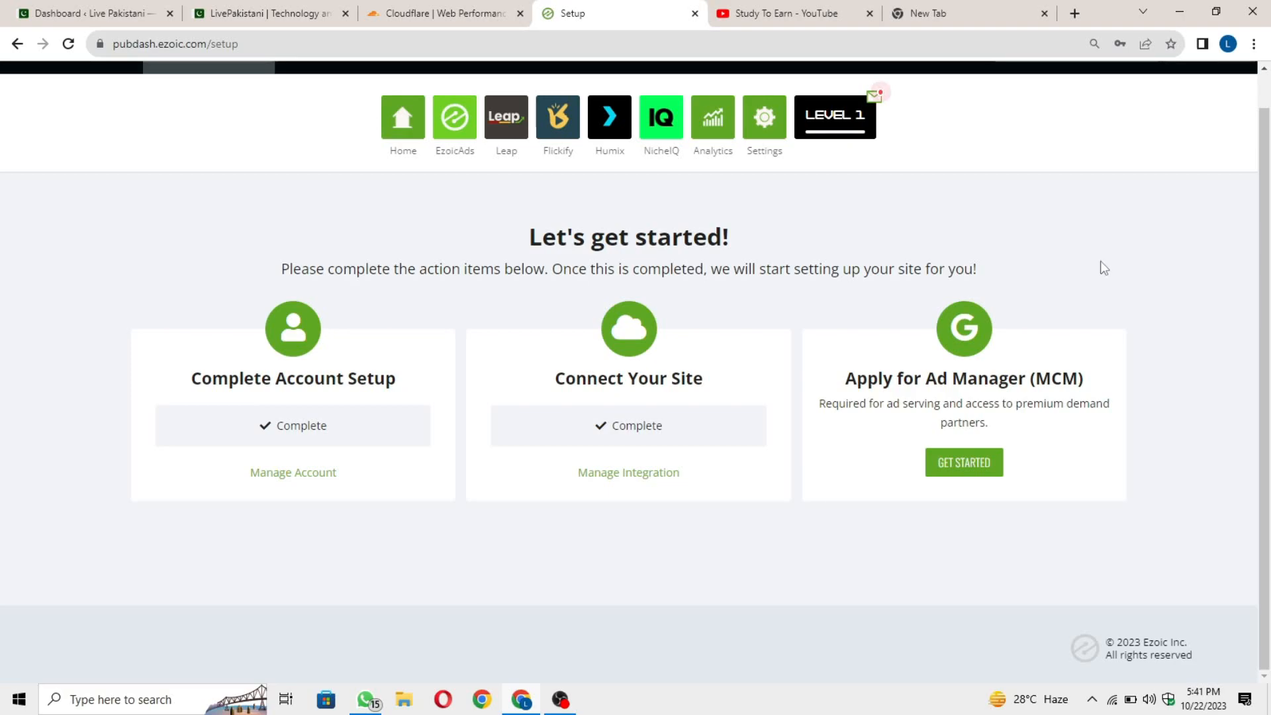
pyautogui.click(964, 464)
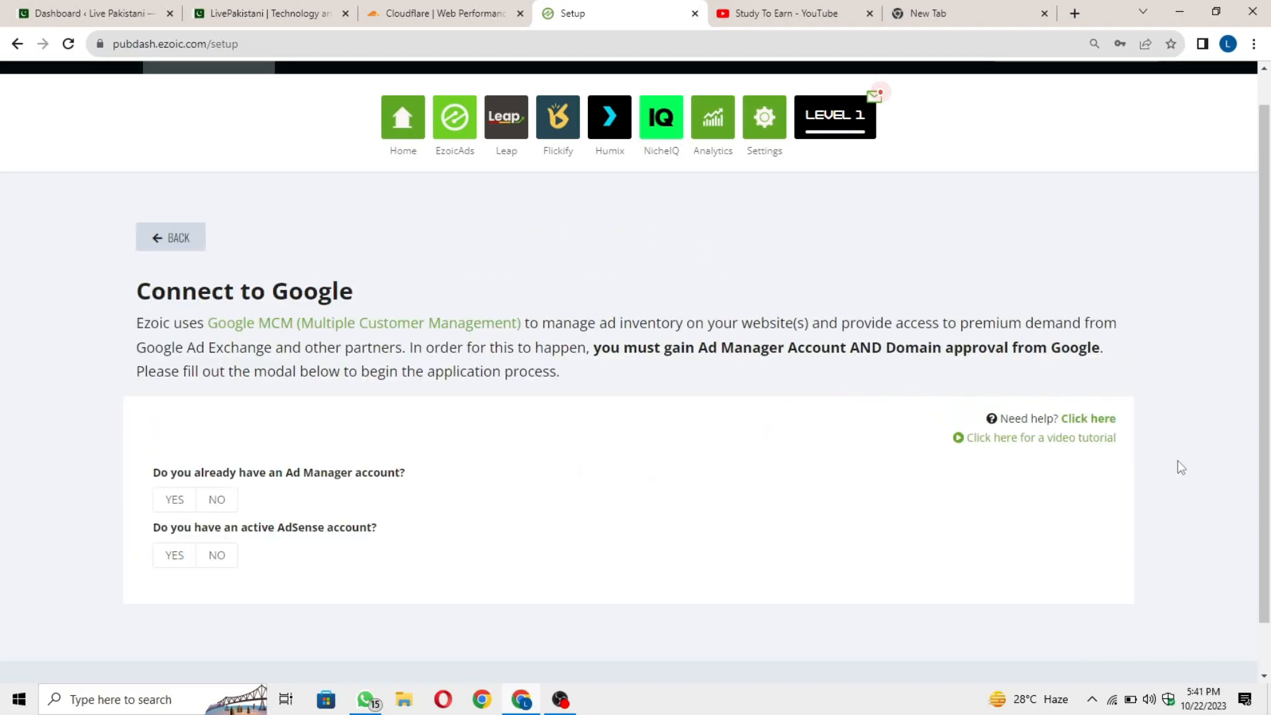
pyautogui.scroll(-1, 1004, 310)
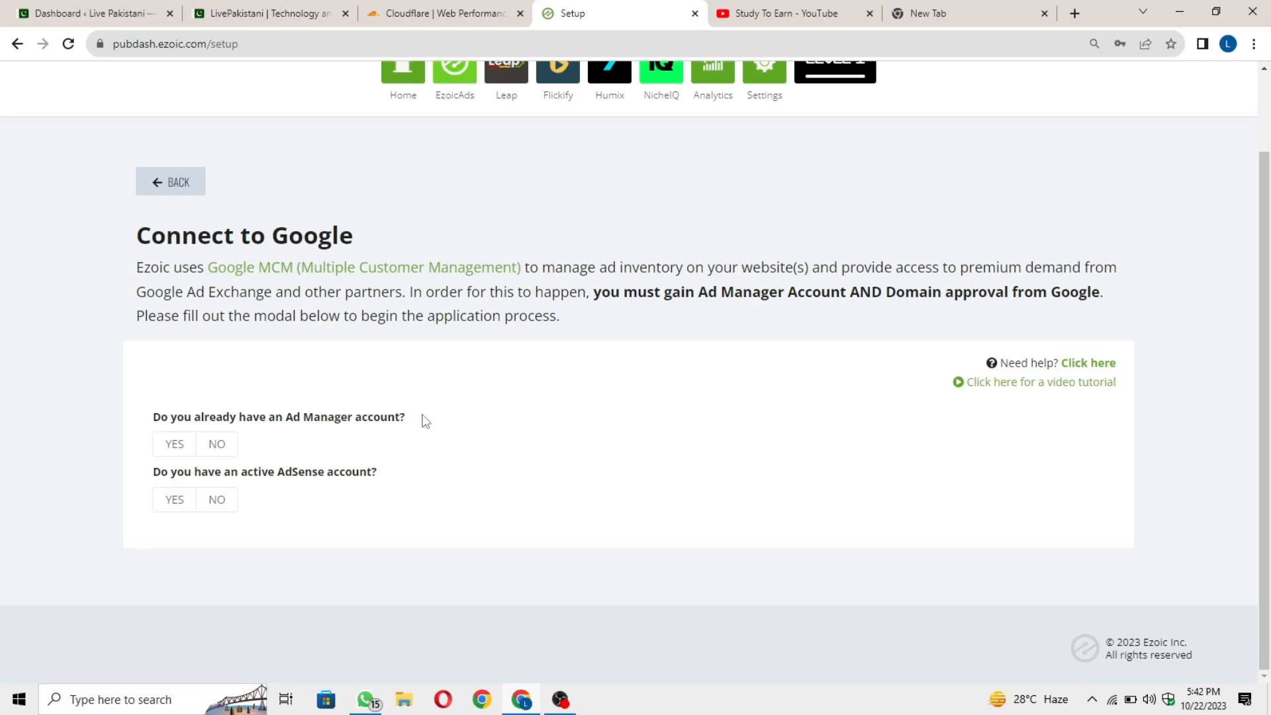
# Open Google Ad Manager's Admin > Multiple Customer Management page in the new tab.
pyautogui.click(949, 6)
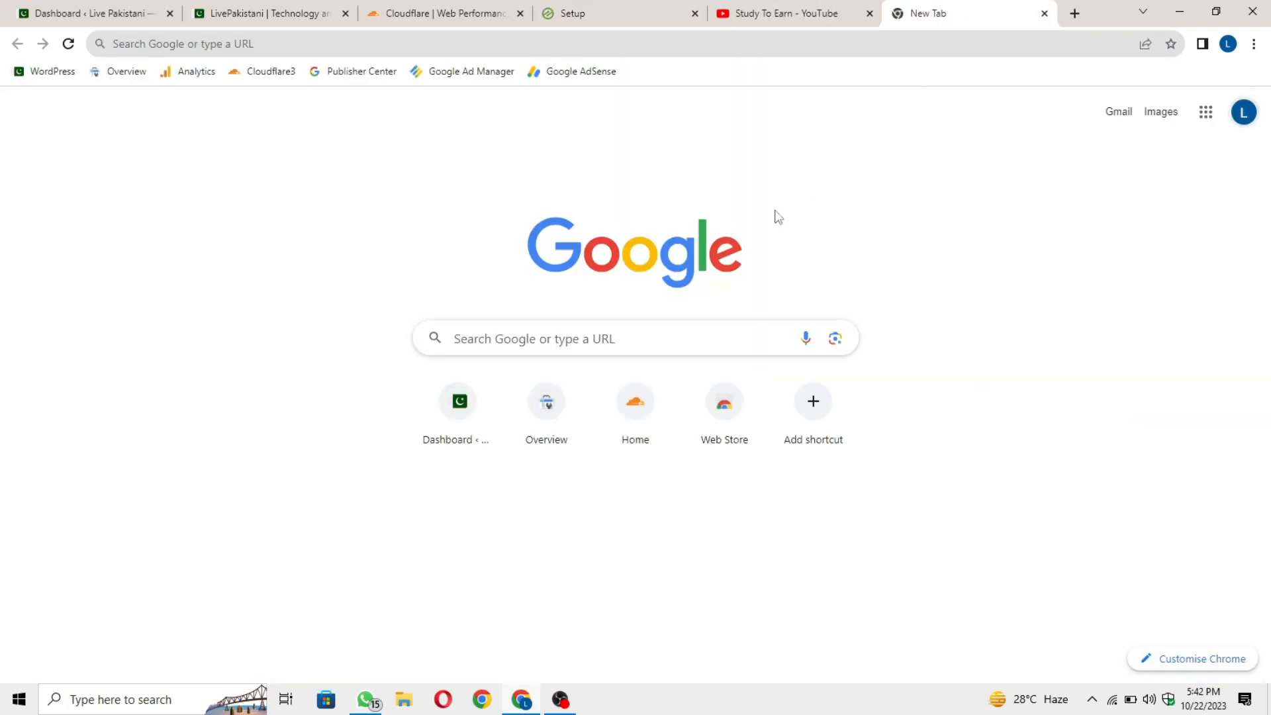
pyautogui.click(427, 78)
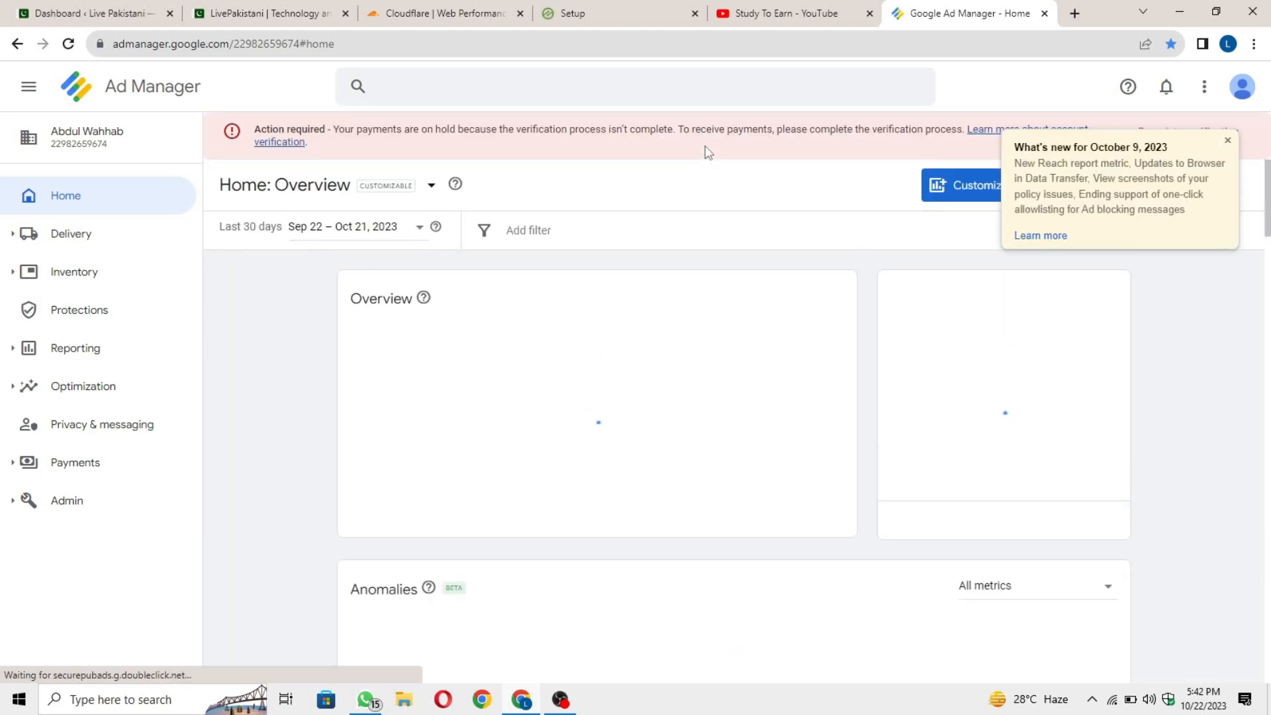
pyautogui.click(1228, 140)
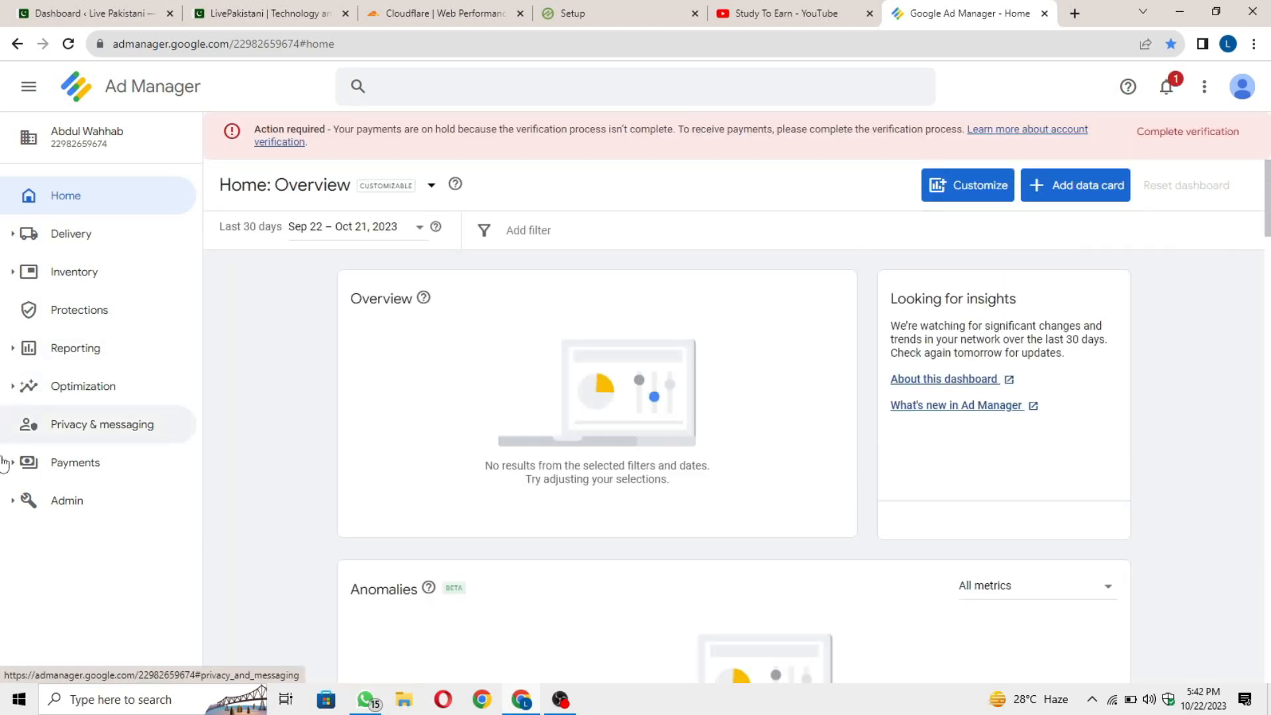
pyautogui.click(80, 513)
pyautogui.scroll(-4, 130, 593)
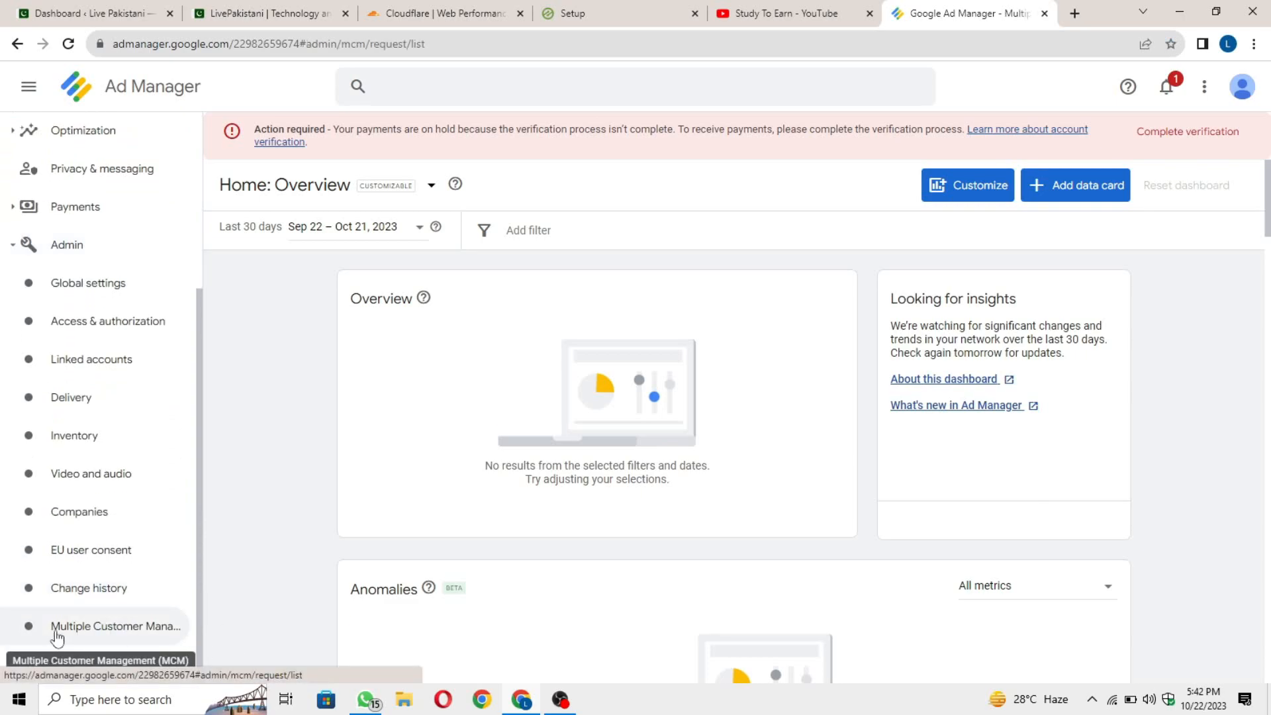
pyautogui.click(79, 627)
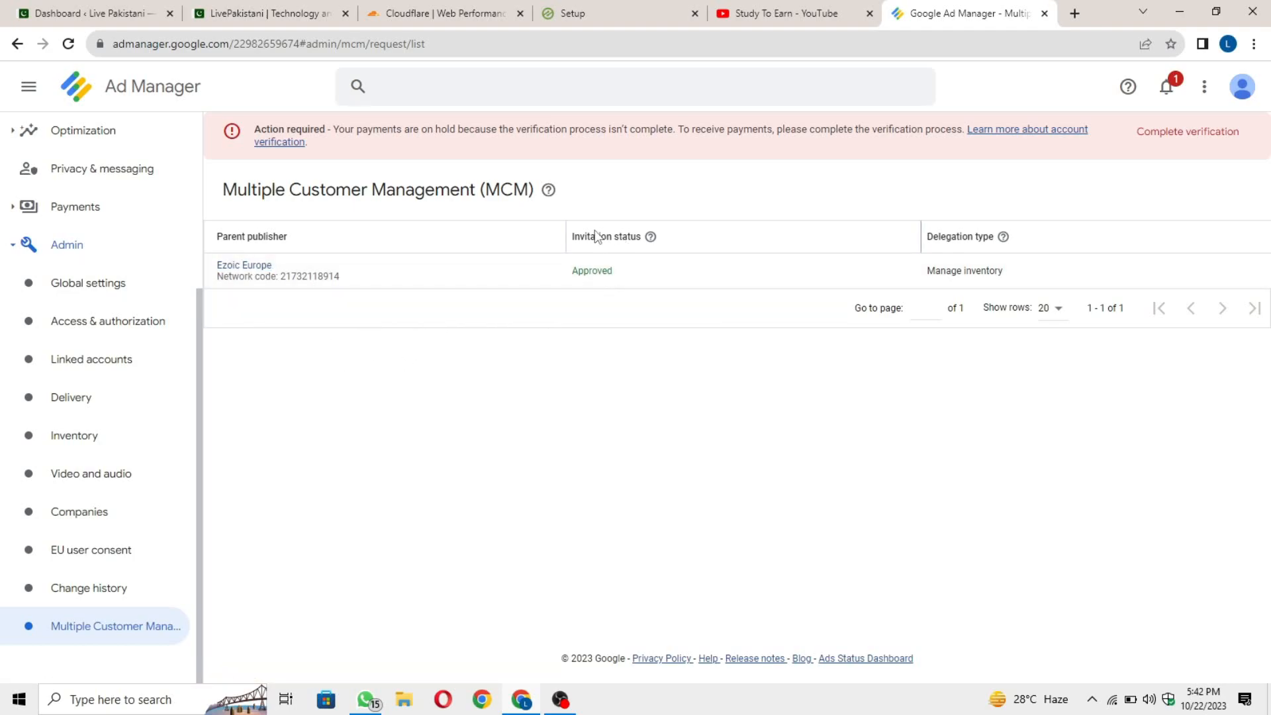
# Highlight the Ezoic Europe invitation's Approved status, then place the Ad Manager tab beside Ezoic's Setup.
pyautogui.moveTo(624, 277); pyautogui.dragTo(563, 281)
pyautogui.click(621, 341)
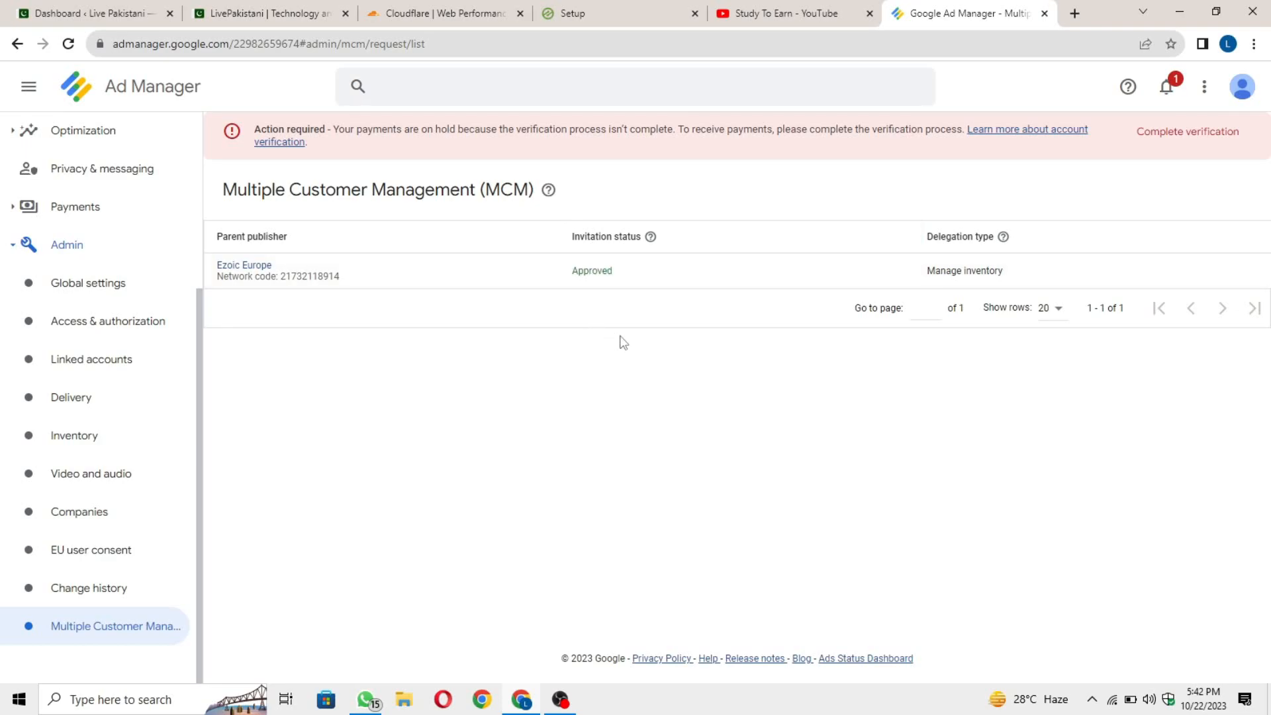
pyautogui.click(631, 8)
pyautogui.moveTo(963, 9); pyautogui.dragTo(729, 13)
pyautogui.click(688, 13)
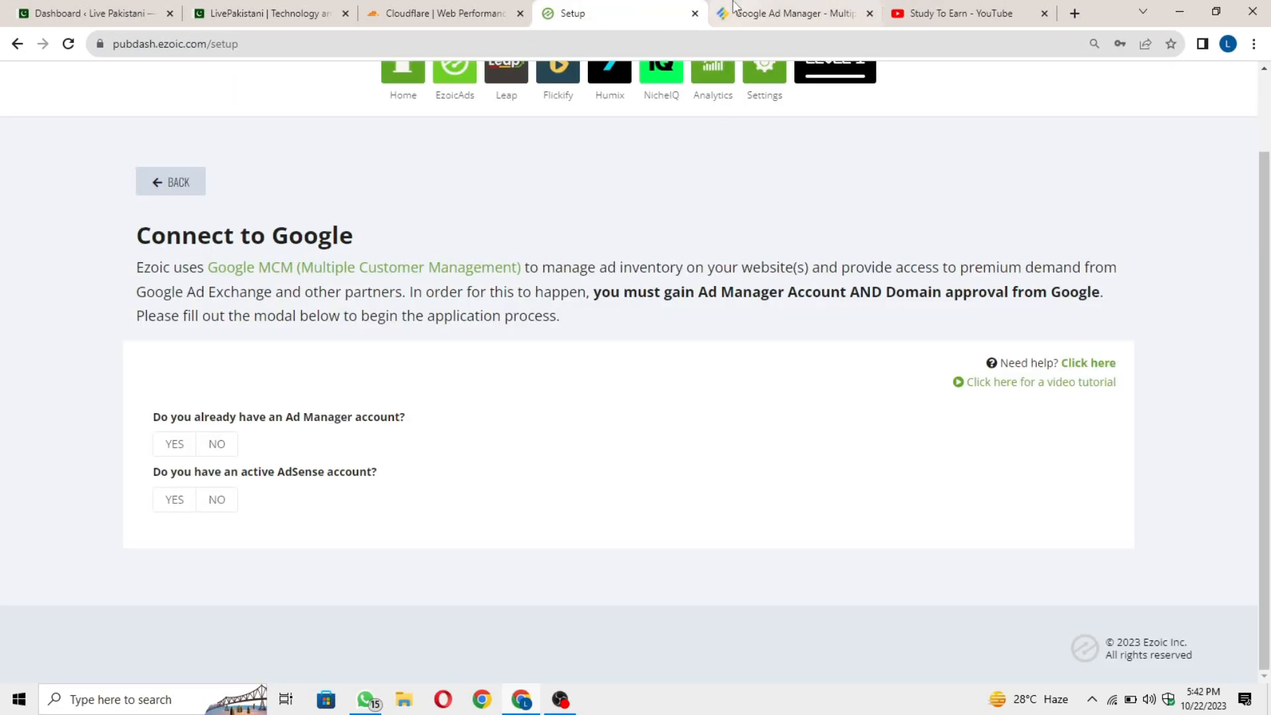
# Check the MCM approval in Ad Manager, then answer No to having an Ad Manager account.
pyautogui.click(733, 8)
pyautogui.click(590, 16)
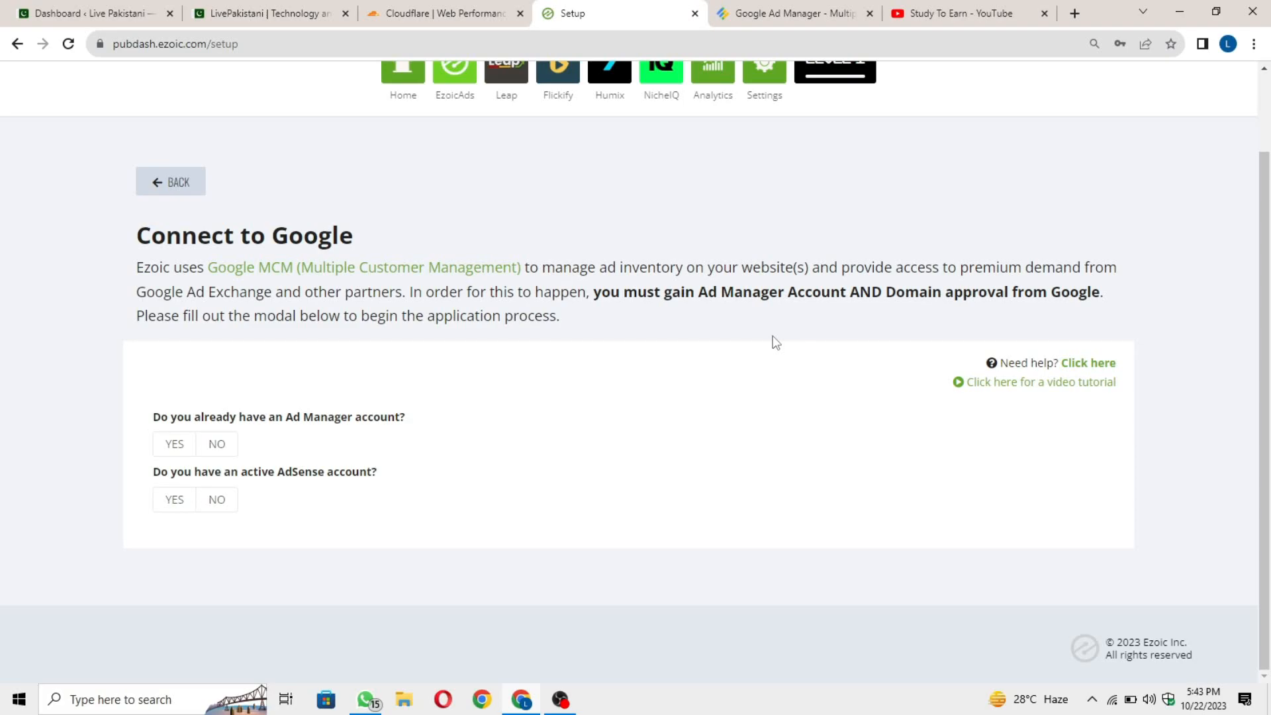
pyautogui.click(815, 9)
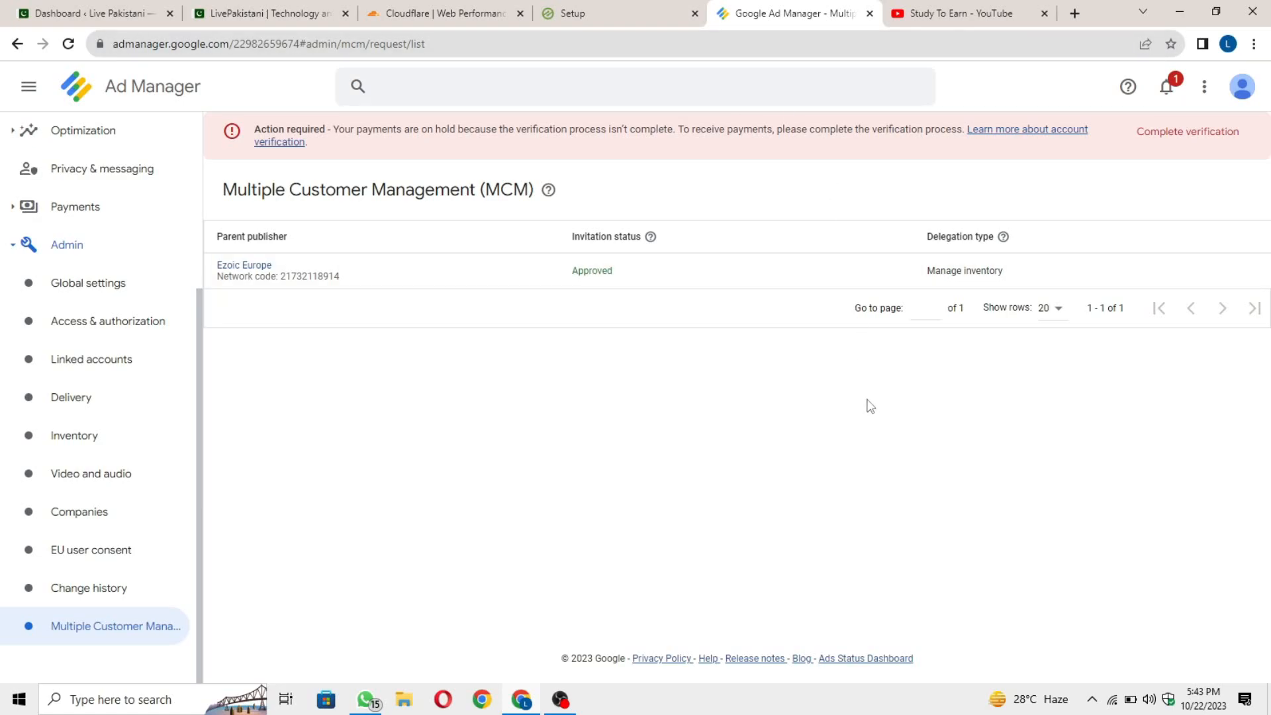
pyautogui.click(619, 12)
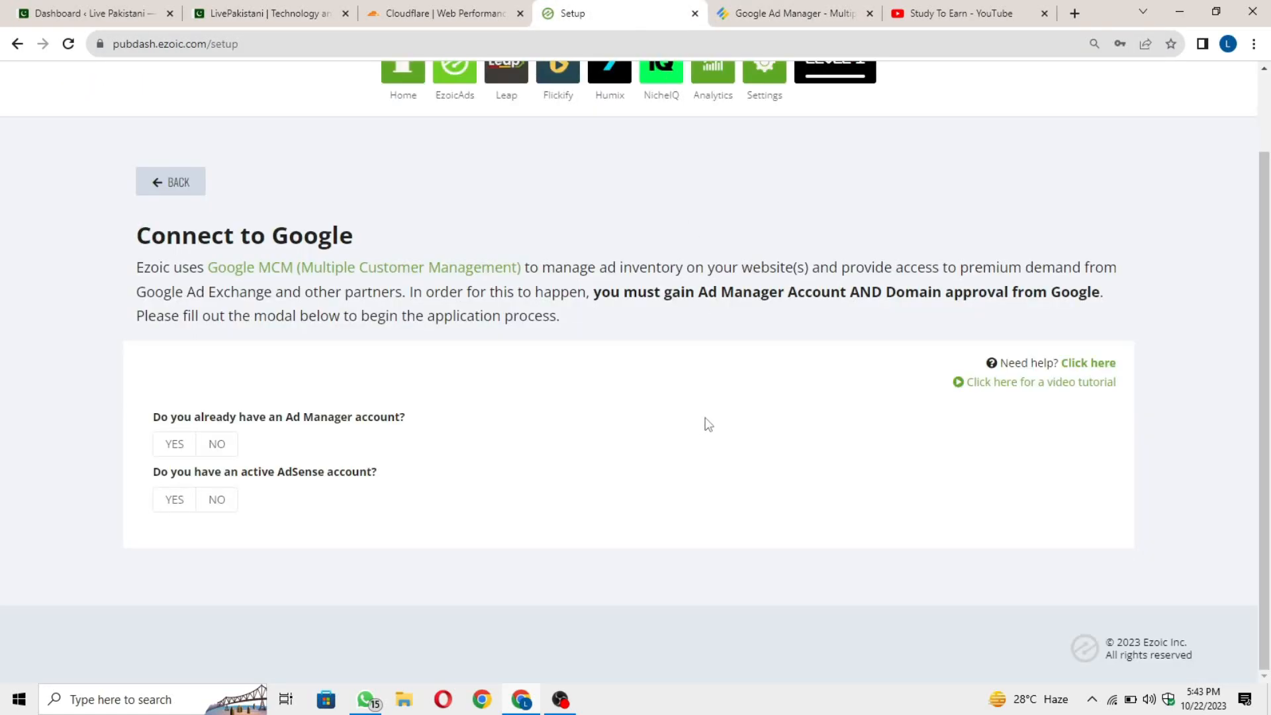
pyautogui.click(224, 440)
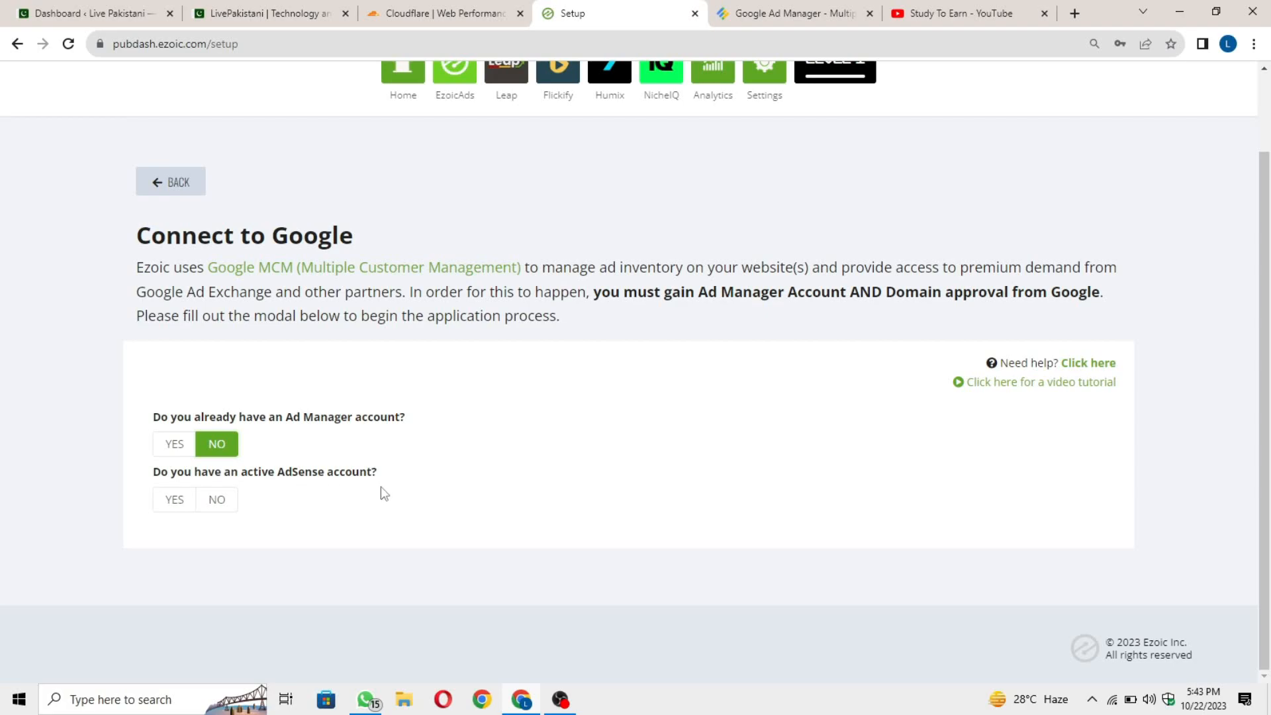
# Answer Yes for Ad Manager and No for AdSense, then focus the Ad Manager Email field.
pyautogui.click(183, 498)
pyautogui.scroll(-1, 264, 490)
pyautogui.click(218, 421)
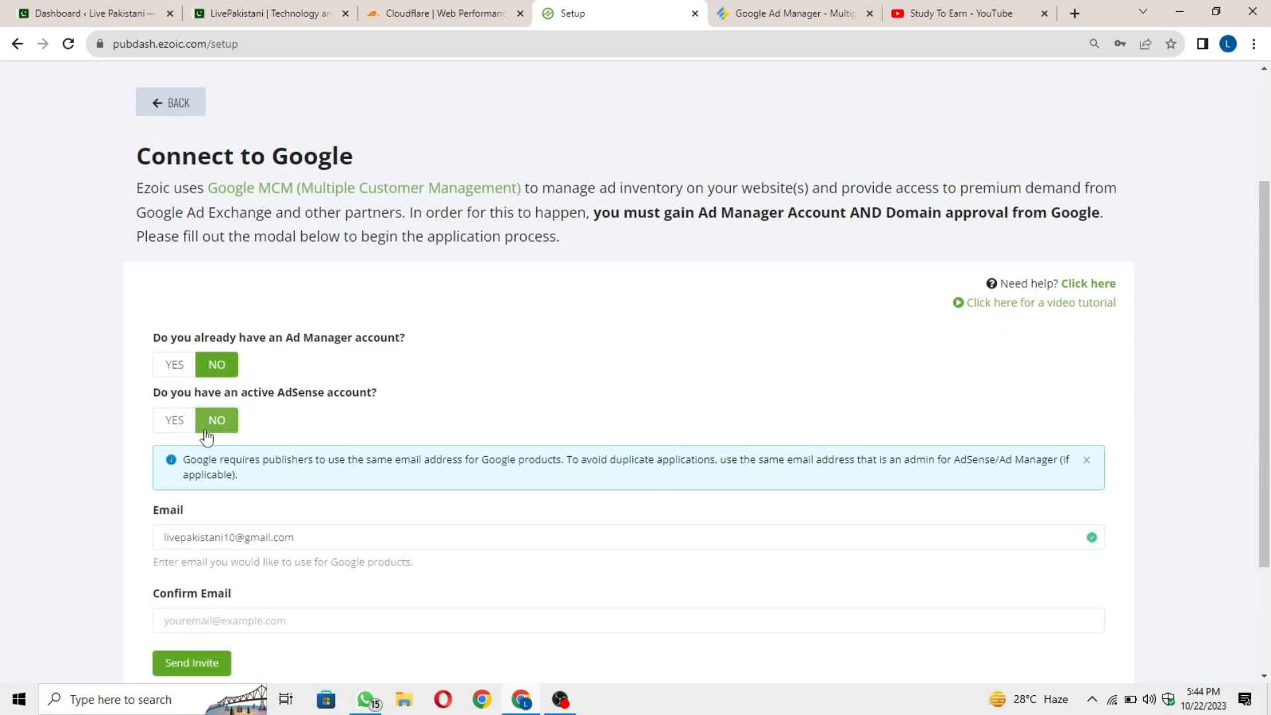
pyautogui.click(175, 368)
pyautogui.click(219, 500)
pyautogui.scroll(-2, 281, 465)
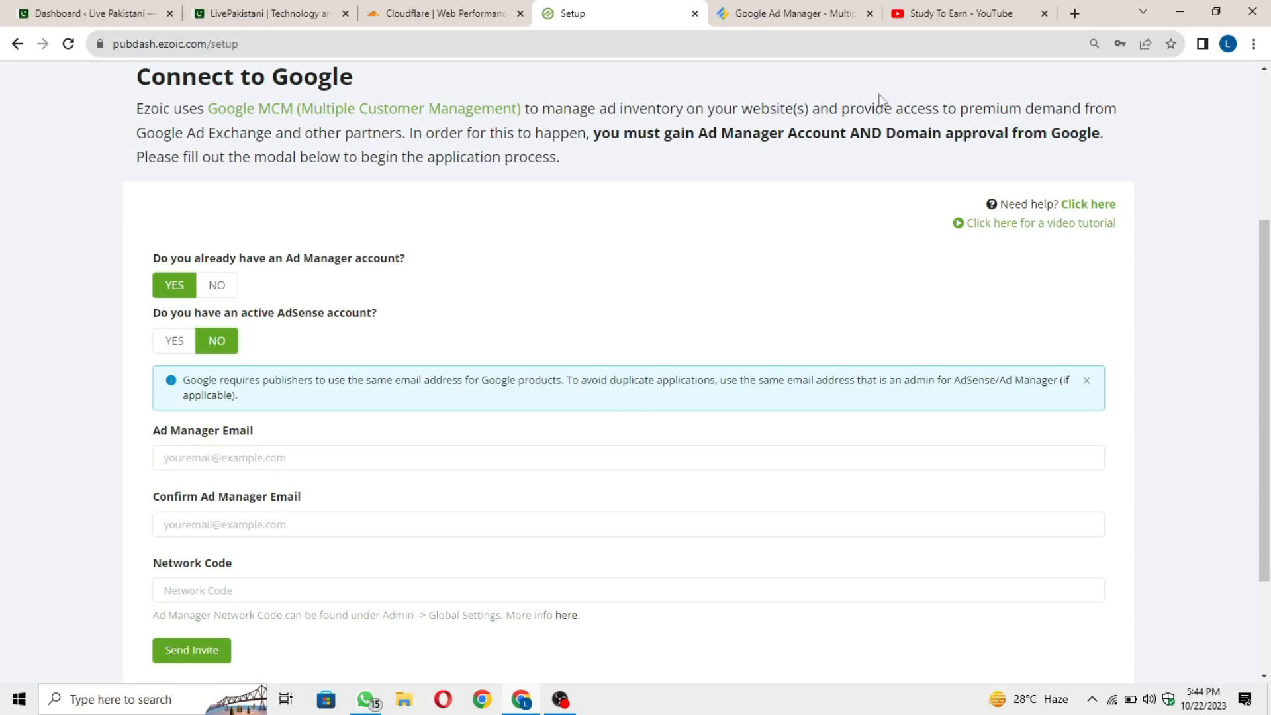
pyautogui.click(289, 454)
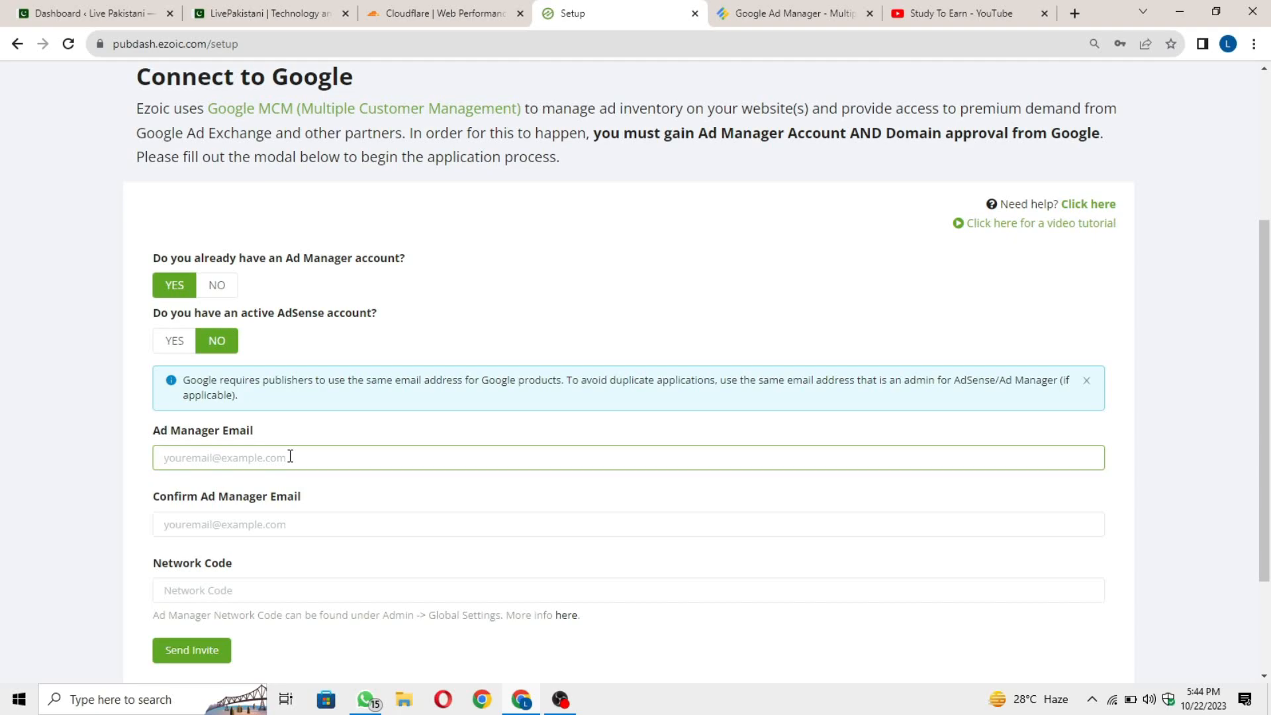
# Copy the signed-in Google account's e-mail and paste it into Ezoic's Ad Manager Email field.
pyautogui.click(1077, 14)
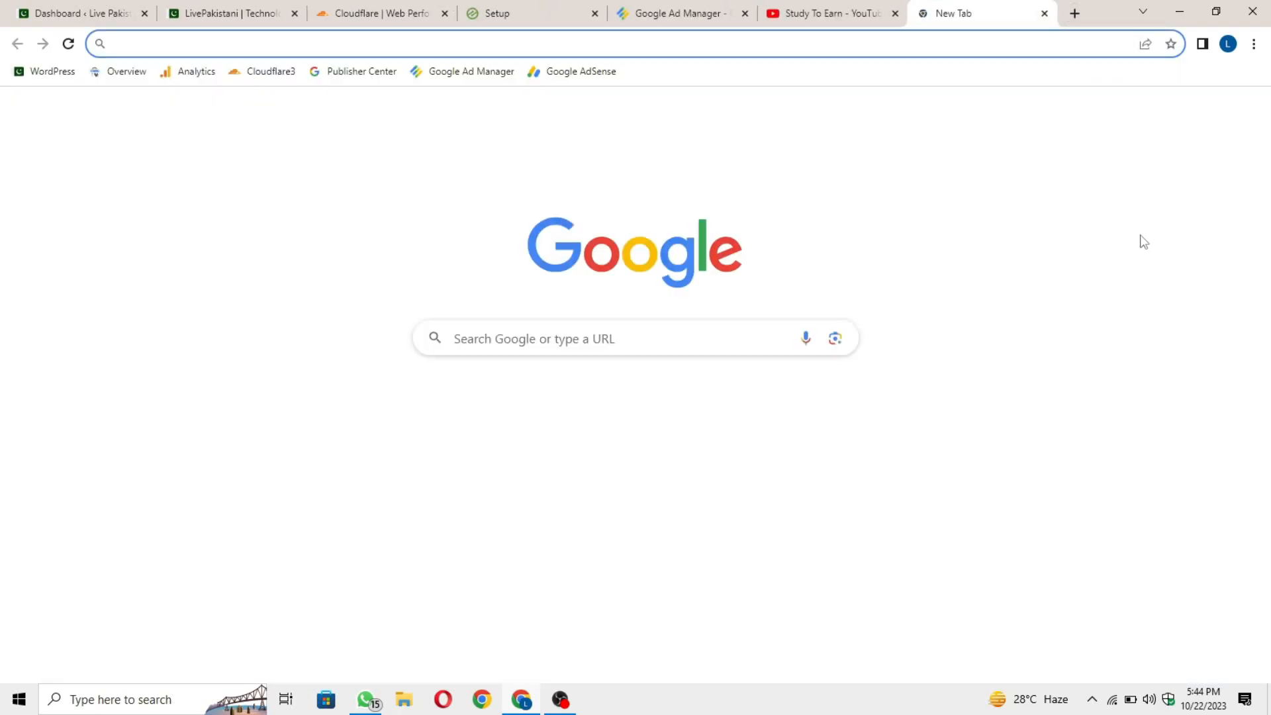
pyautogui.click(1243, 114)
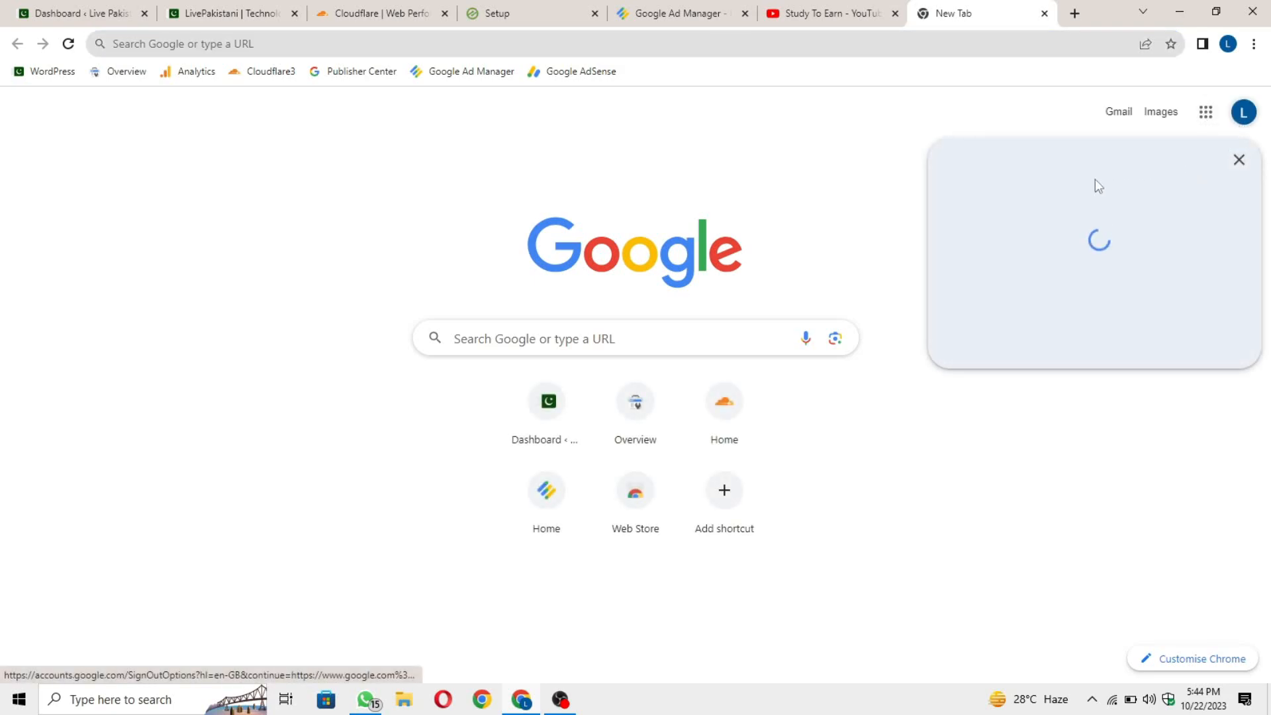
pyautogui.tripleClick(1079, 170)
pyautogui.hotkey('ctrl', 'c')
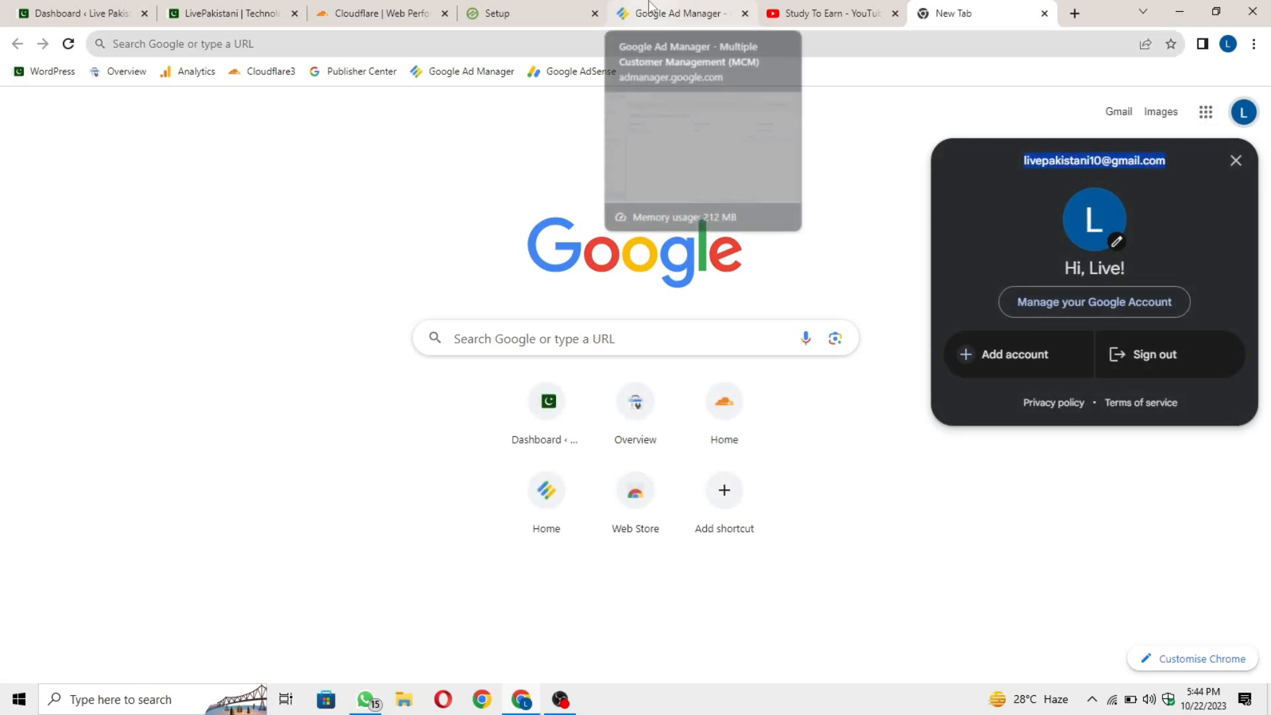
pyautogui.click(537, 8)
pyautogui.click(505, 452)
pyautogui.scroll(-1, 250, 368)
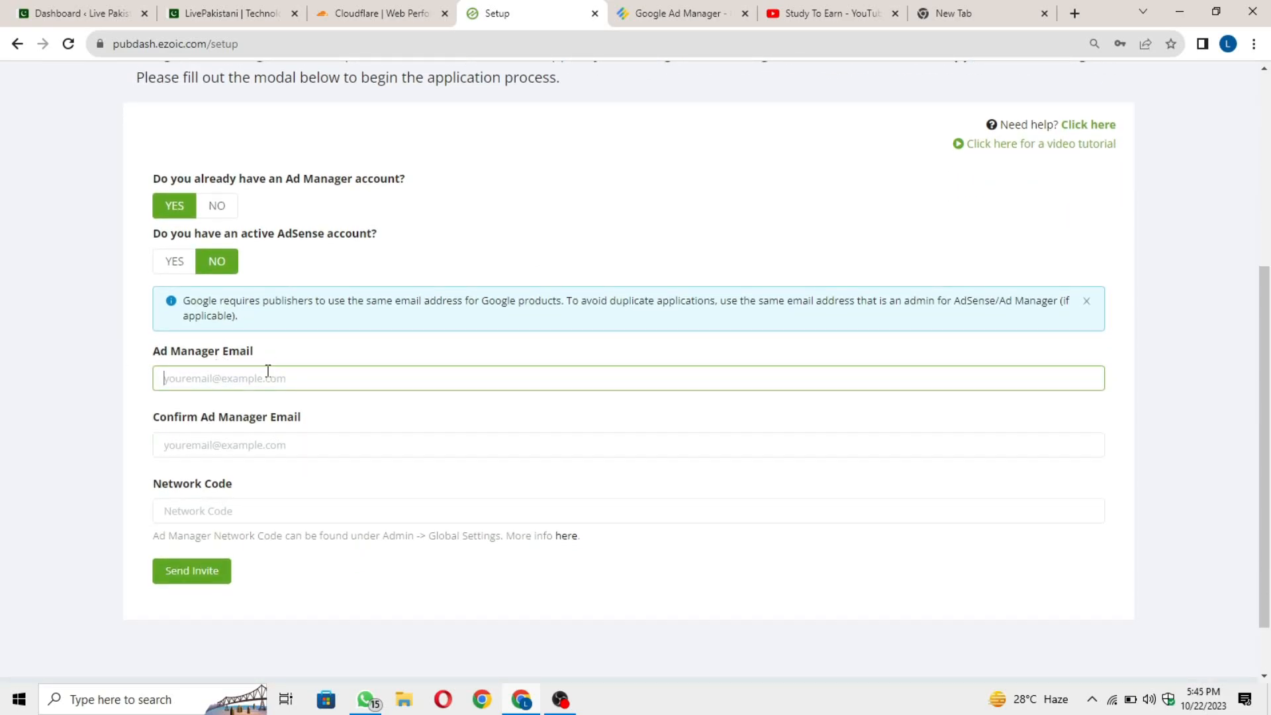
pyautogui.hotkey('ctrl', 'v')
pyautogui.click(292, 438)
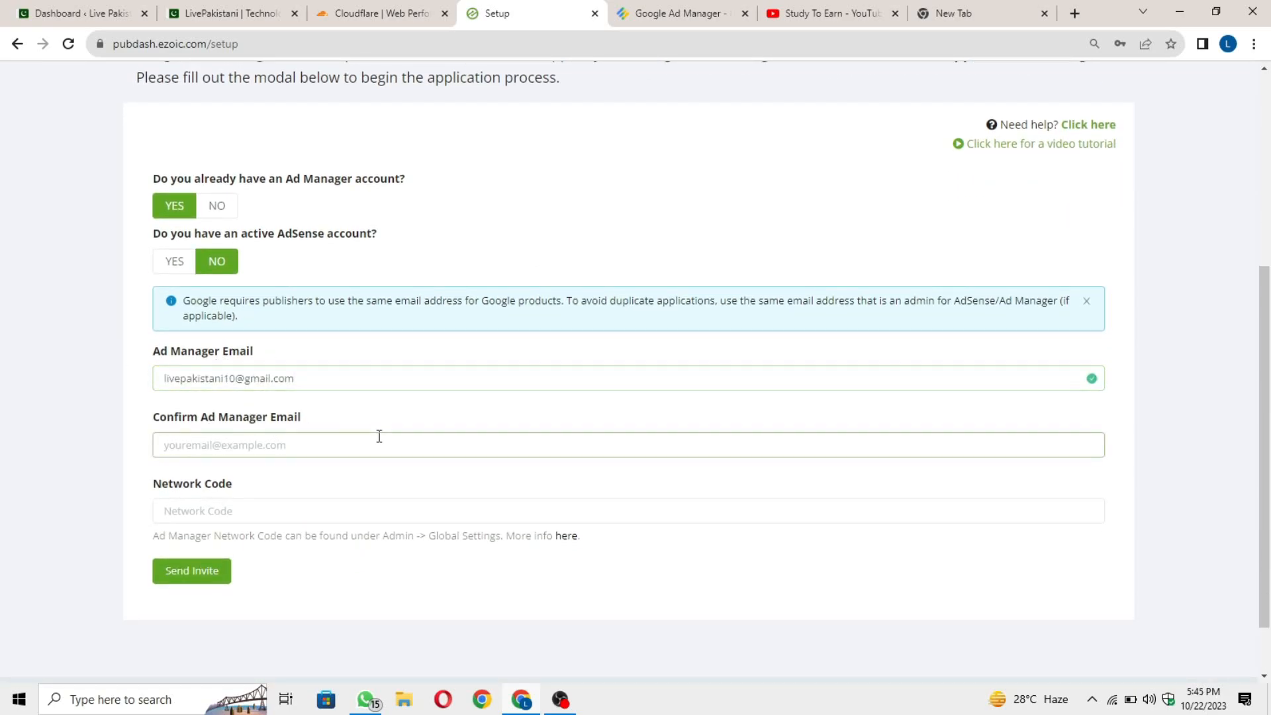
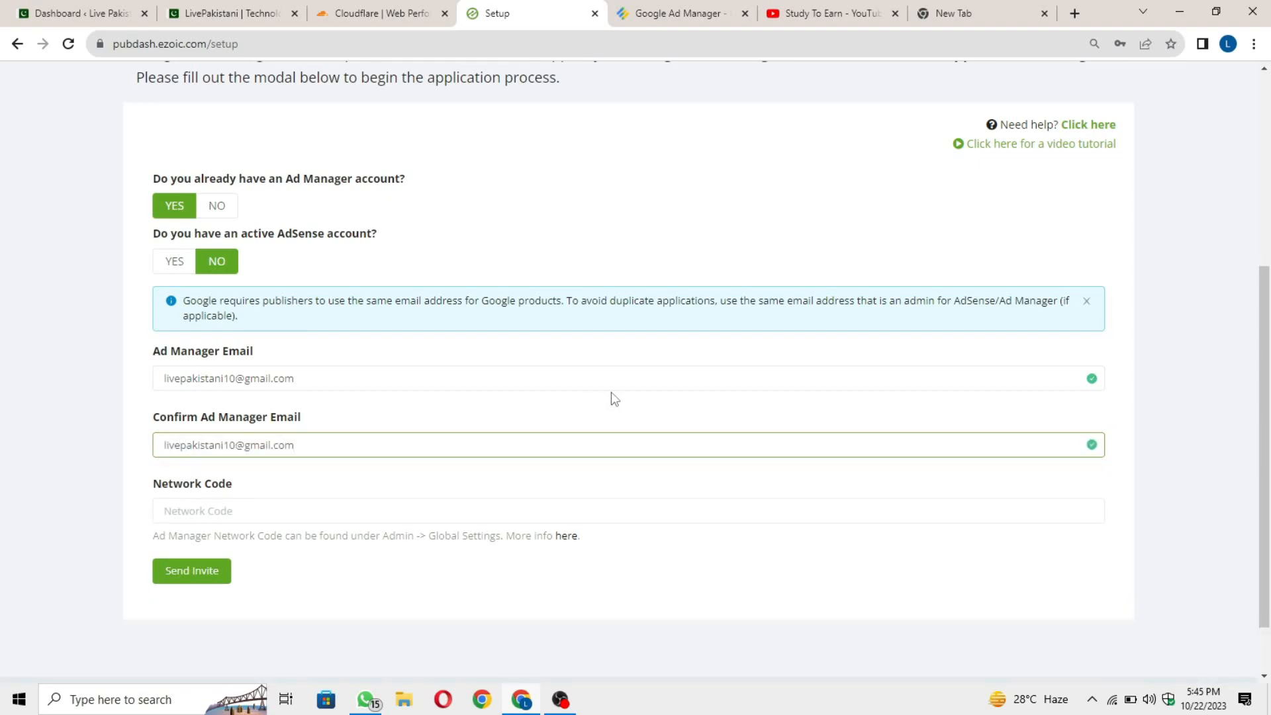
# Type the account's e-mail address into Confirm Ad Manager Email, then move to Network Code.
pyautogui.click(687, 411)
pyautogui.click(273, 511)
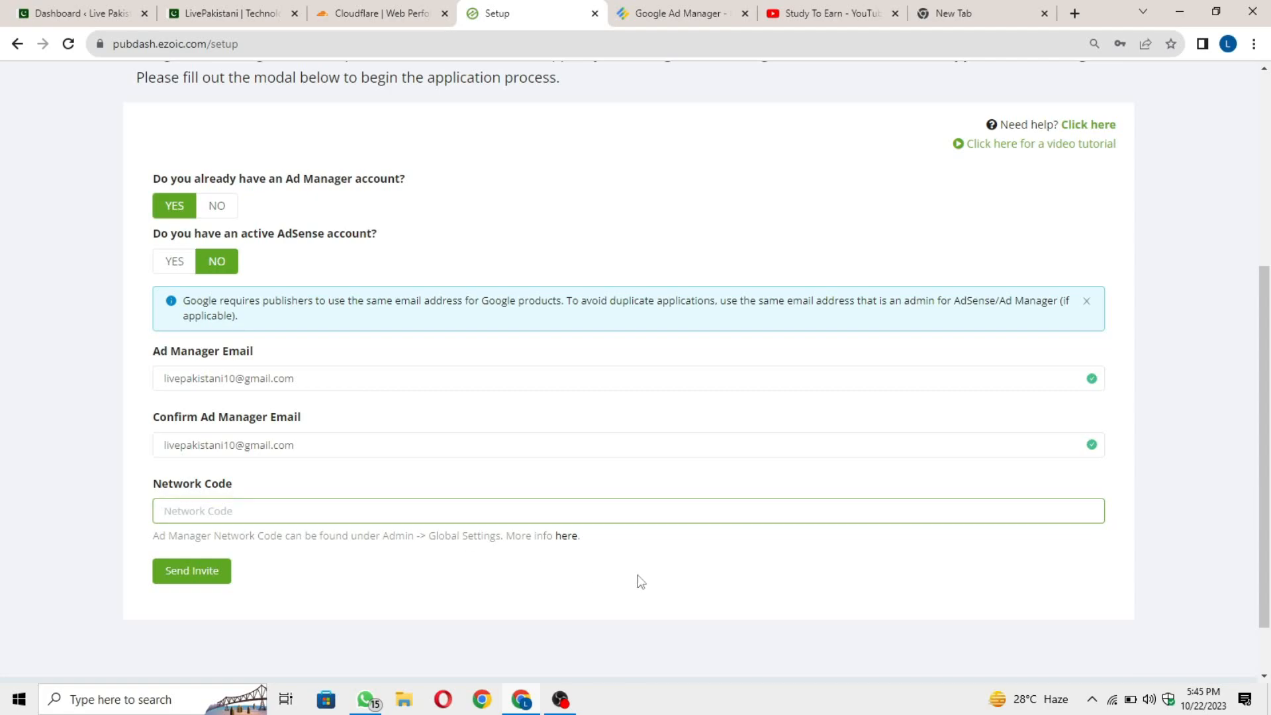
# Select and copy the network code shown on the Google Ad Manager page.
pyautogui.click(675, 13)
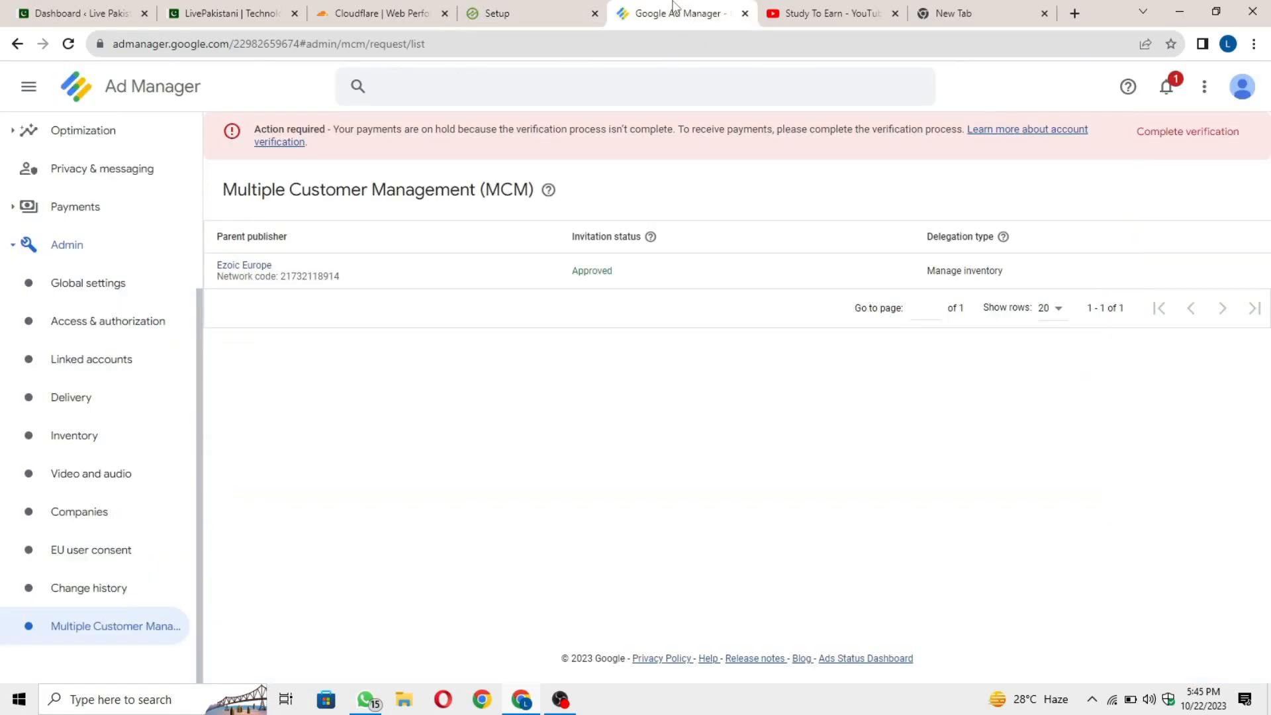
pyautogui.scroll(4, 170, 371)
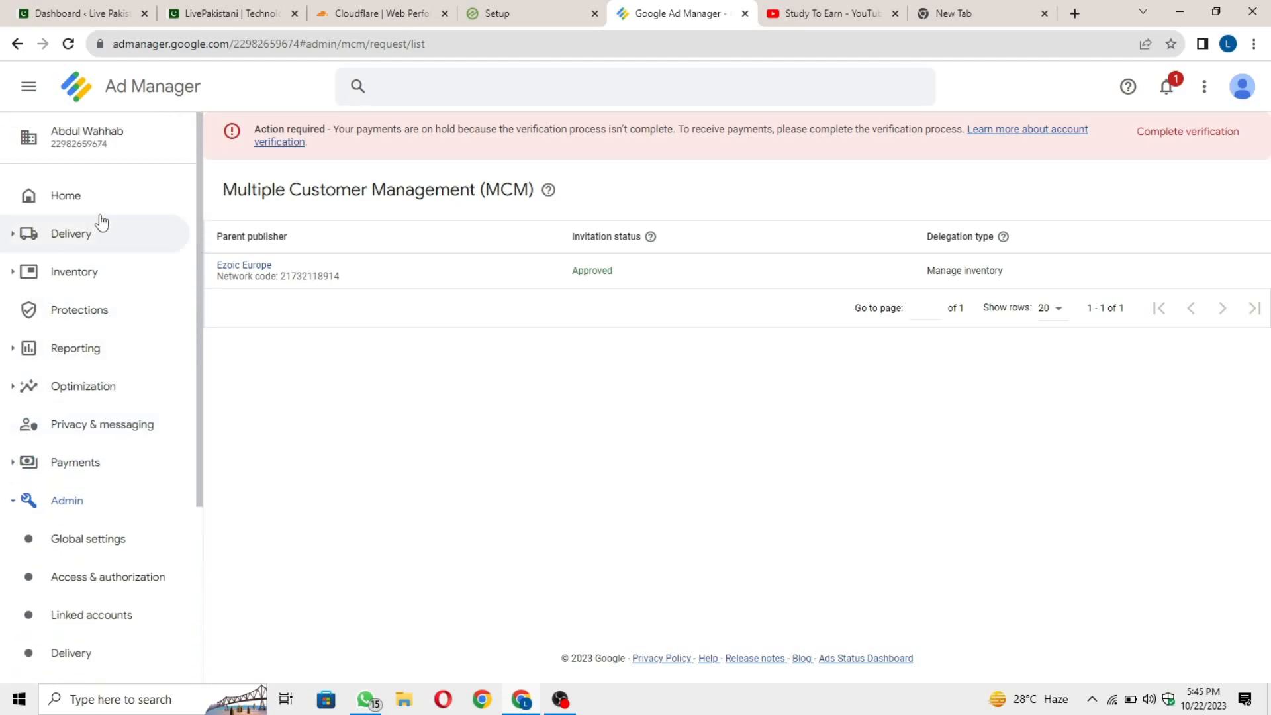
pyautogui.moveTo(124, 143)
pyautogui.mouseDown()
pyautogui.moveTo(50, 158)
pyautogui.moveTo(108, 149)
pyautogui.mouseUp()
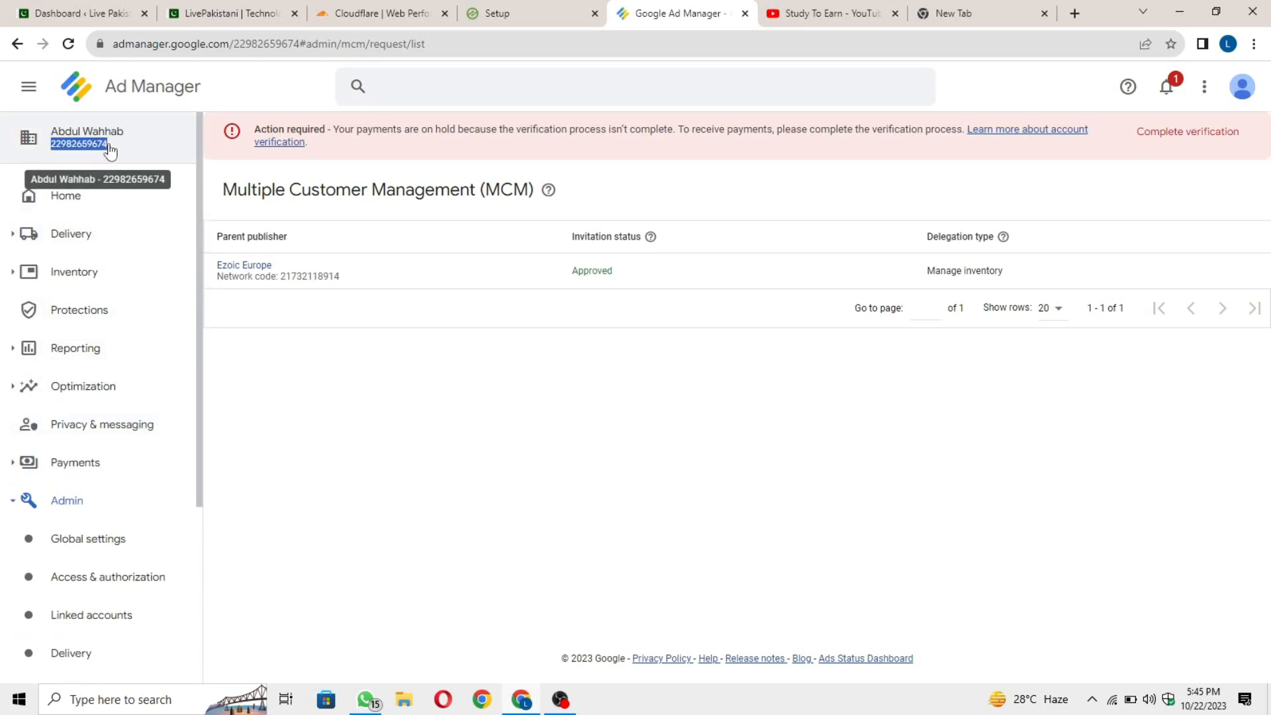
pyautogui.hotkey('ctrl', 'c')
pyautogui.click(496, 13)
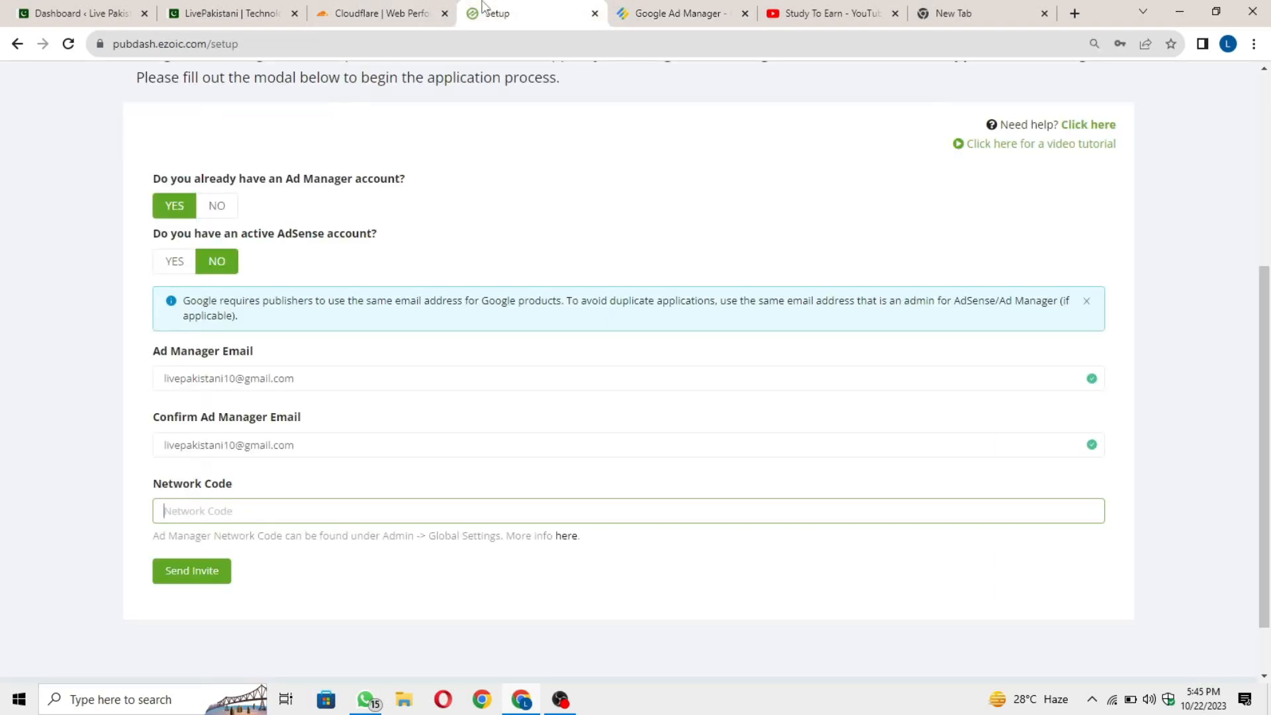
pyautogui.click(269, 513)
pyautogui.hotkey('ctrl', 'v')
pyautogui.click(289, 614)
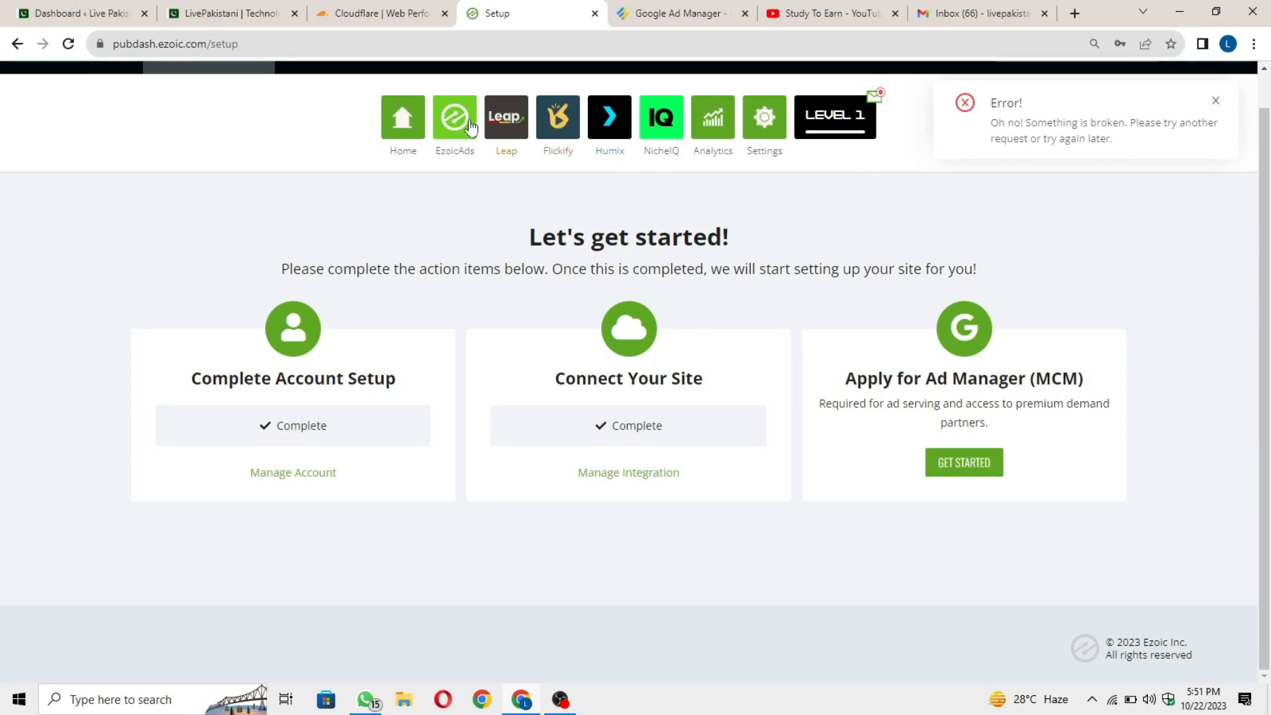
pyautogui.scroll(1, 457, 212)
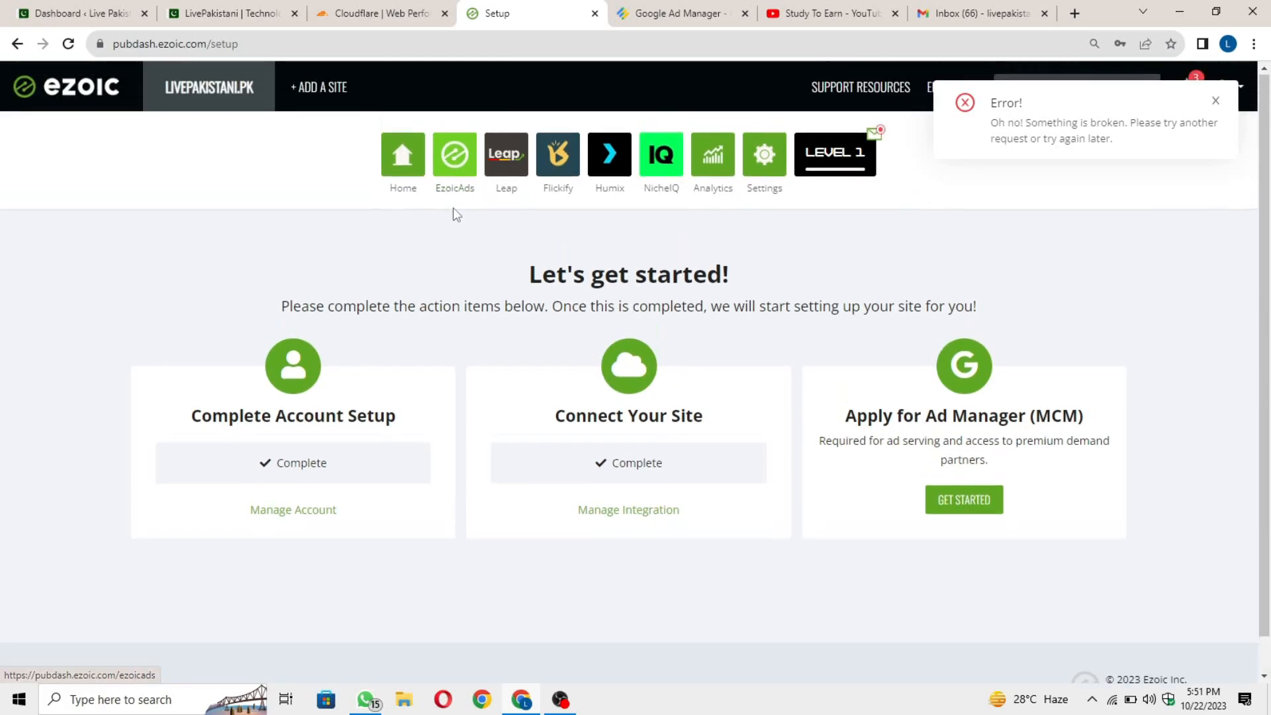
# Open the MCM tab under EzoicAds Ad Transparency and note its Action Required status.
pyautogui.click(454, 171)
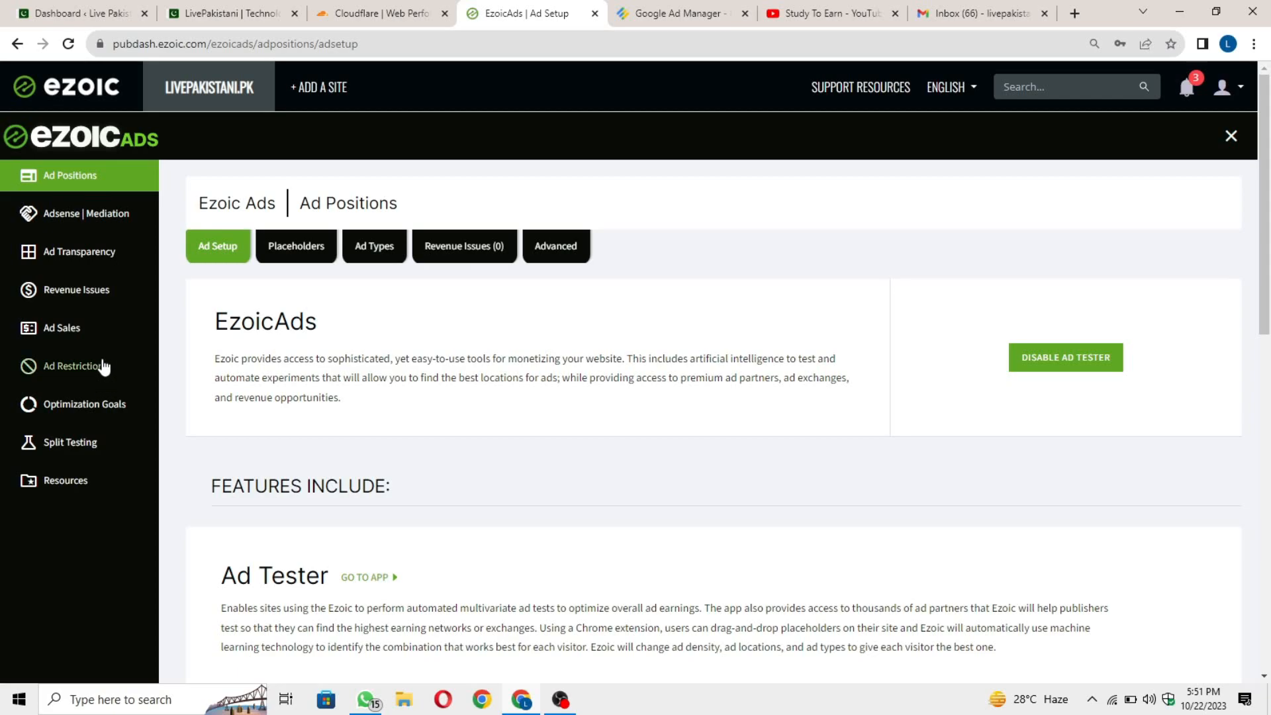
pyautogui.click(108, 260)
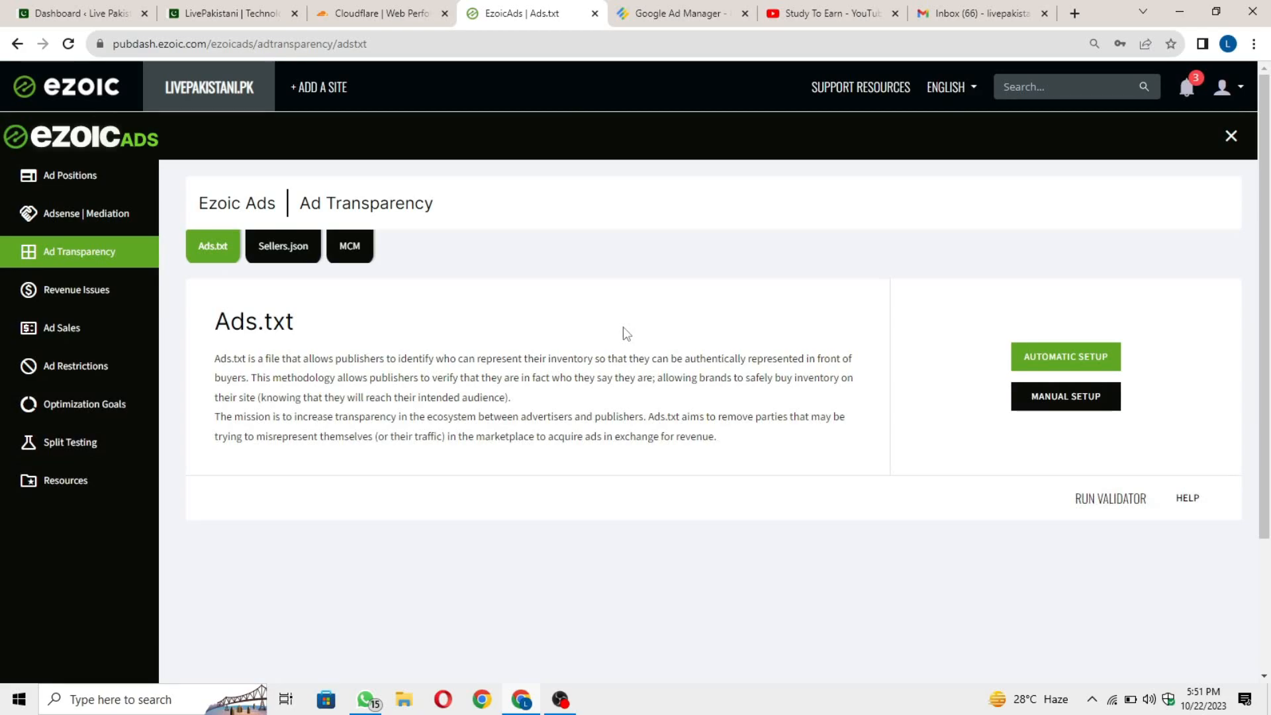
pyautogui.click(360, 257)
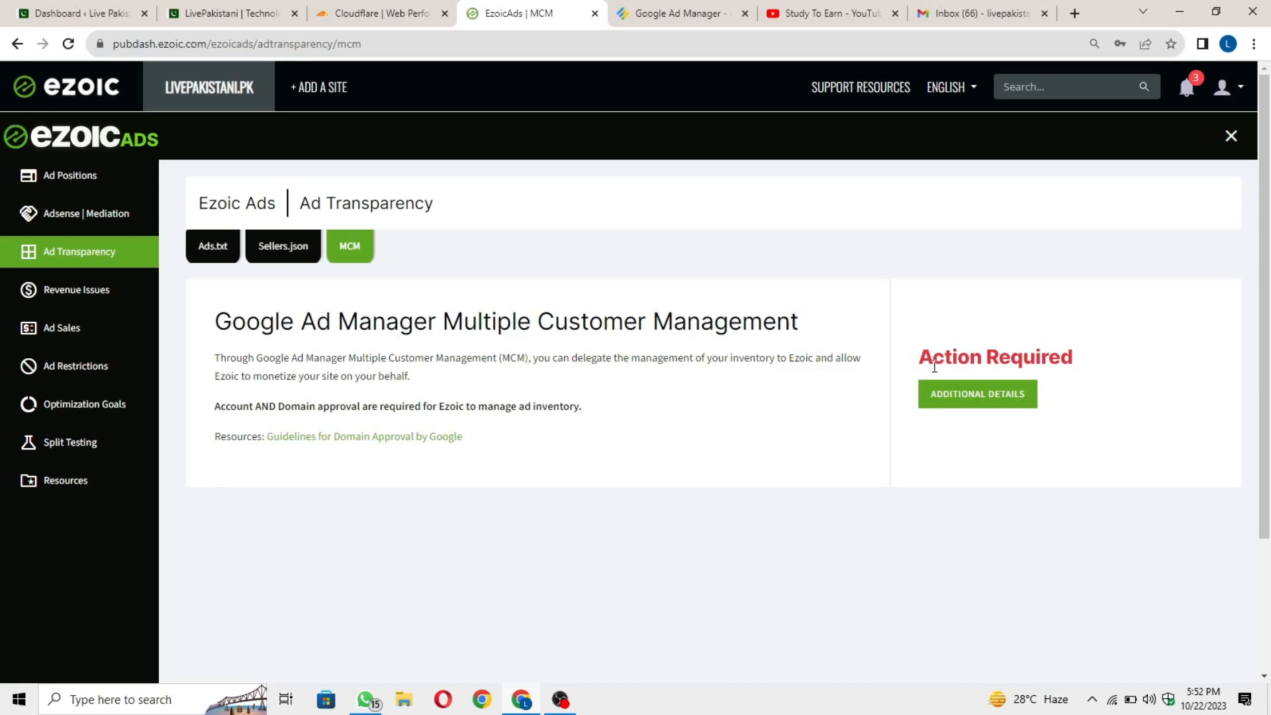
pyautogui.moveTo(1072, 353); pyautogui.dragTo(903, 369)
pyautogui.click(904, 370)
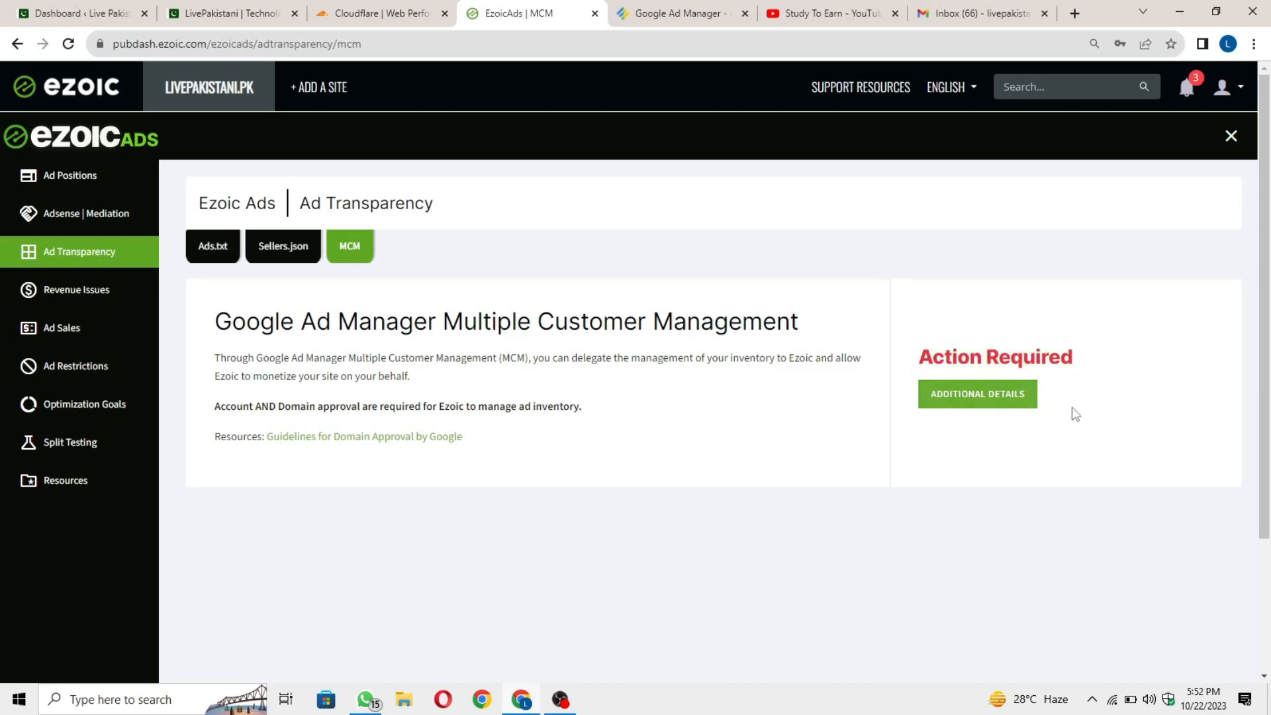
# View the Action Required details popup, close it, and return to the Ads.txt tab.
pyautogui.click(1010, 402)
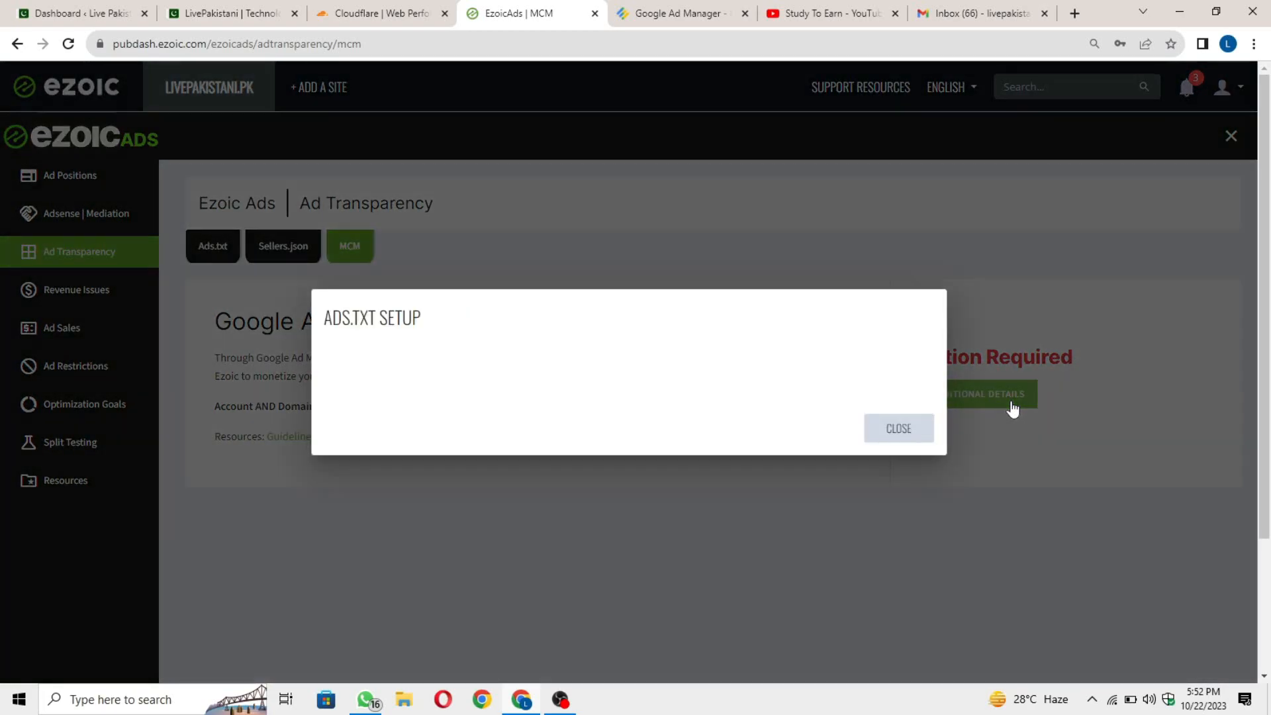
pyautogui.moveTo(409, 329); pyautogui.dragTo(335, 329)
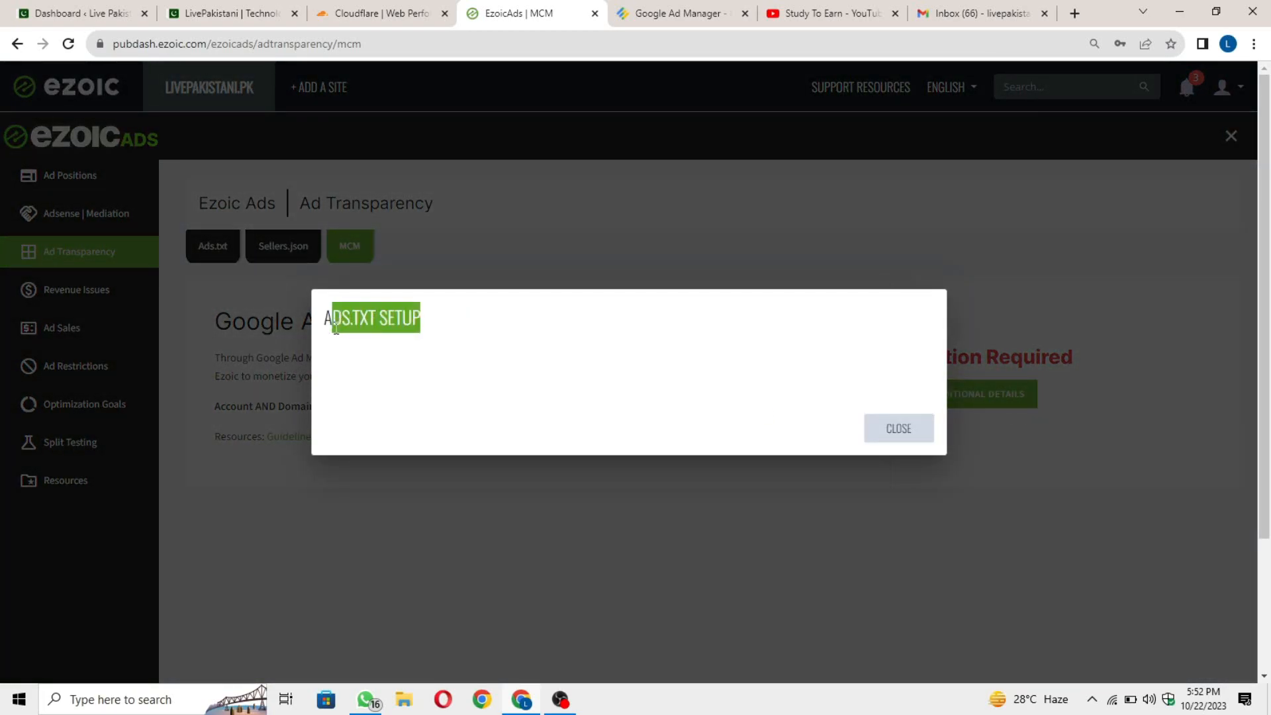
pyautogui.click(321, 339)
pyautogui.click(908, 437)
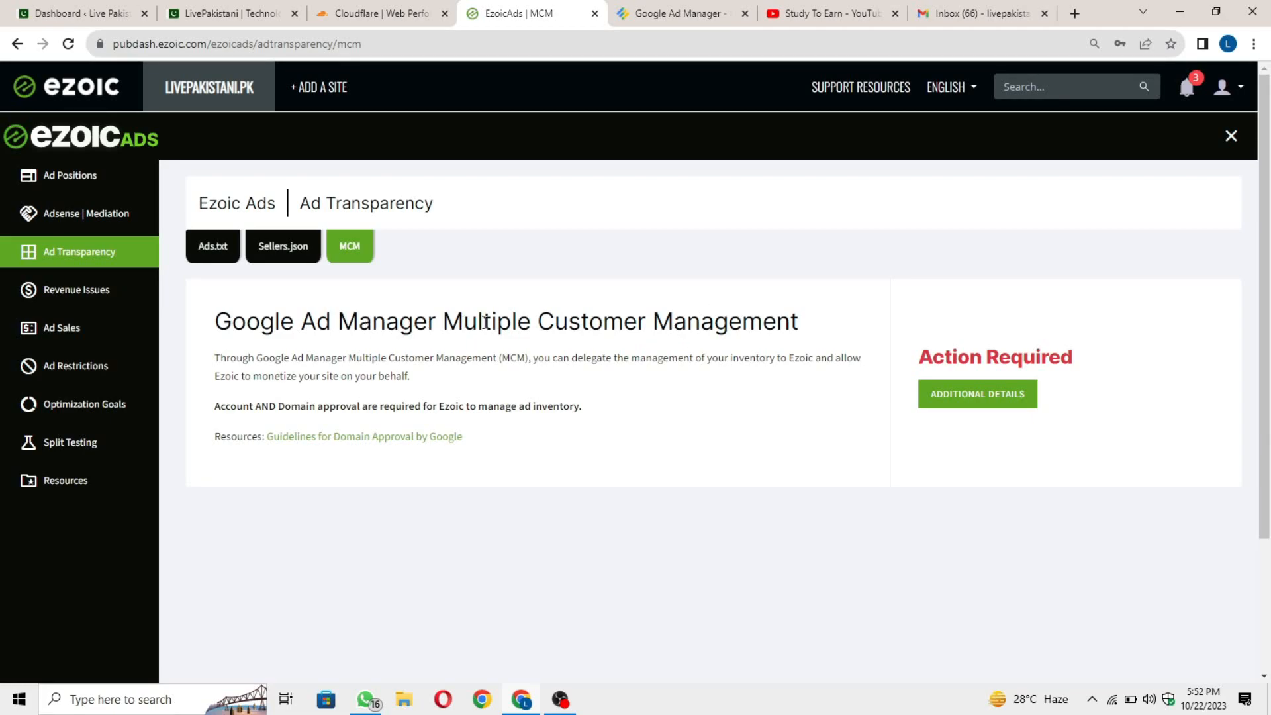
pyautogui.click(205, 259)
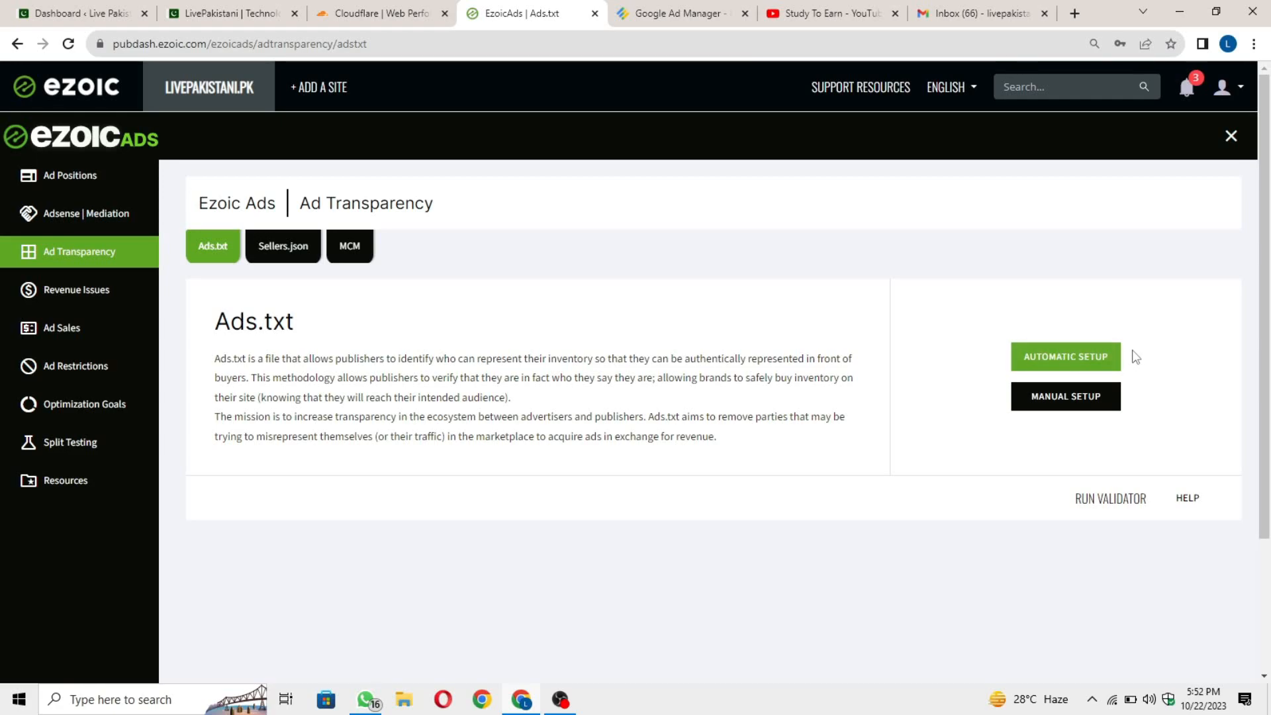
# Create an automatic ads.txt setup, delete its google.com entry, and begin adding a new network.
pyautogui.click(1097, 361)
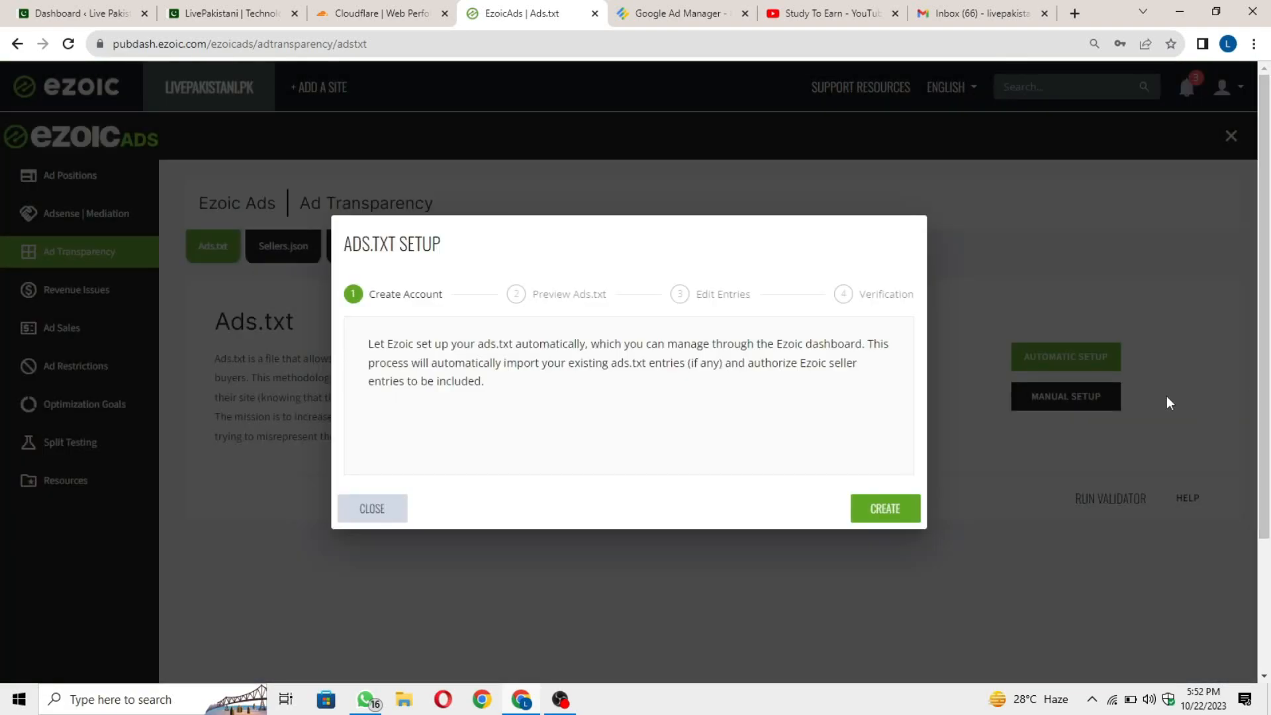
pyautogui.click(875, 506)
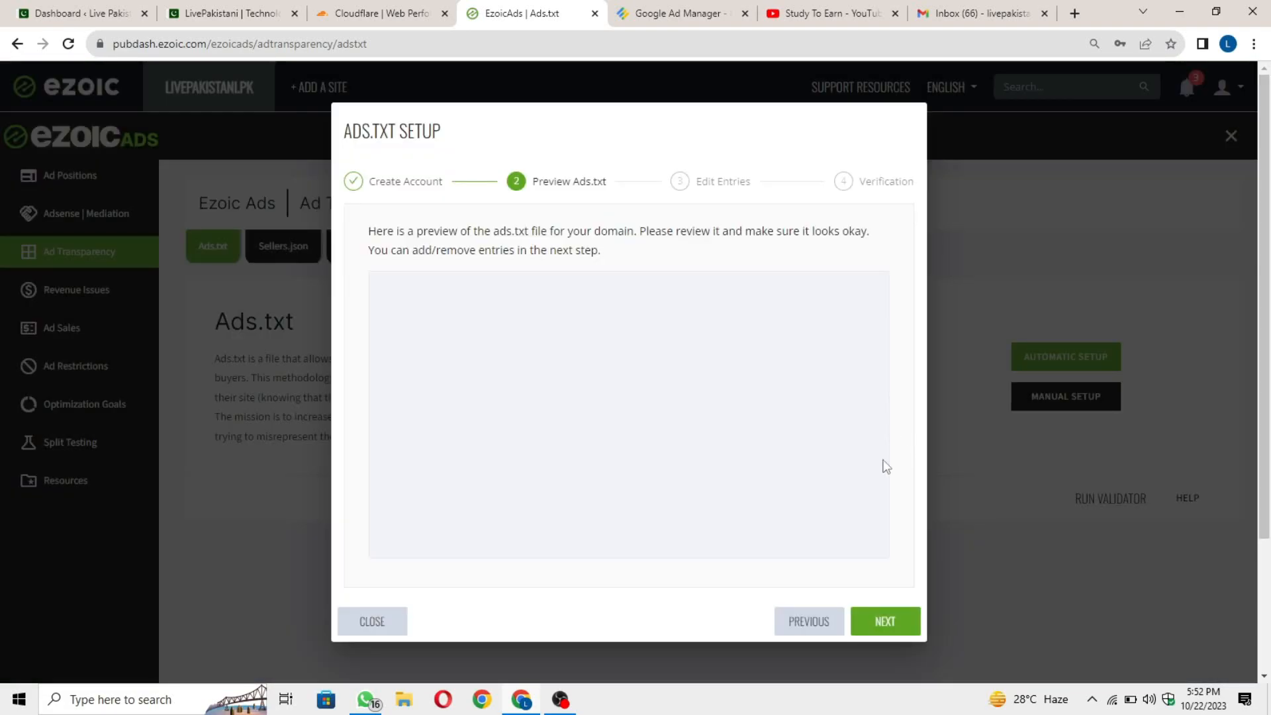
pyautogui.click(880, 626)
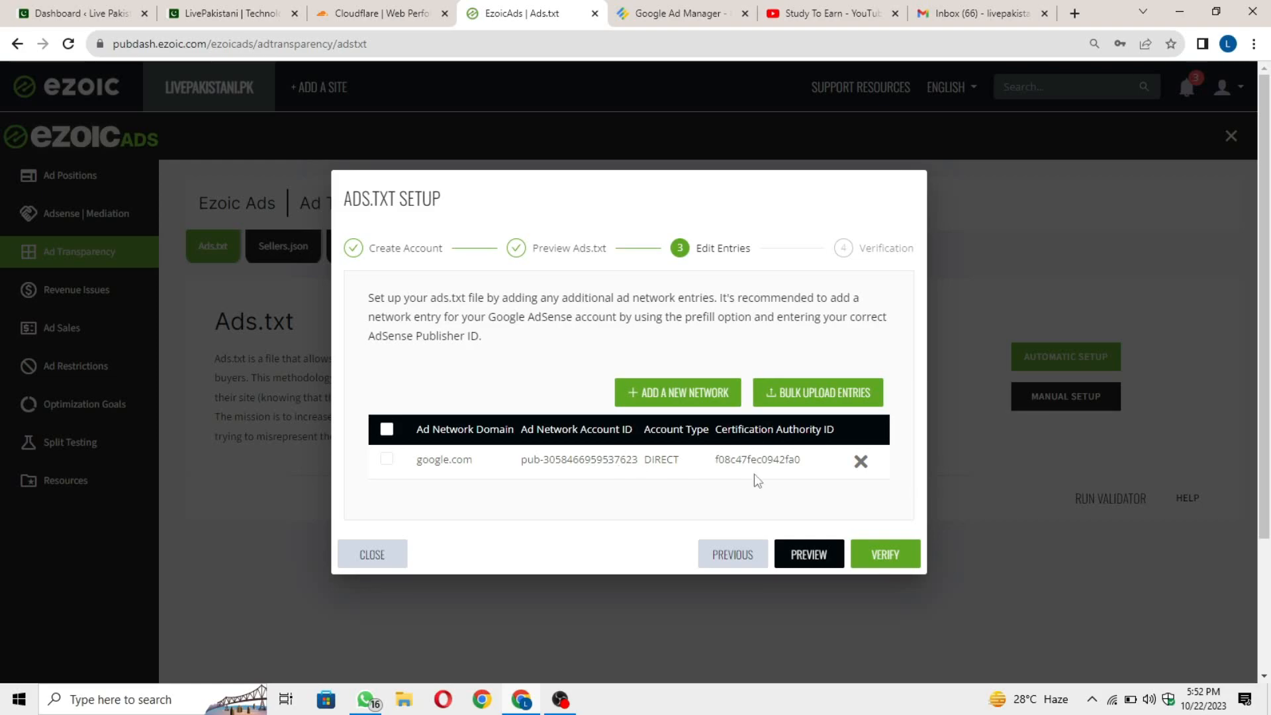
pyautogui.click(861, 461)
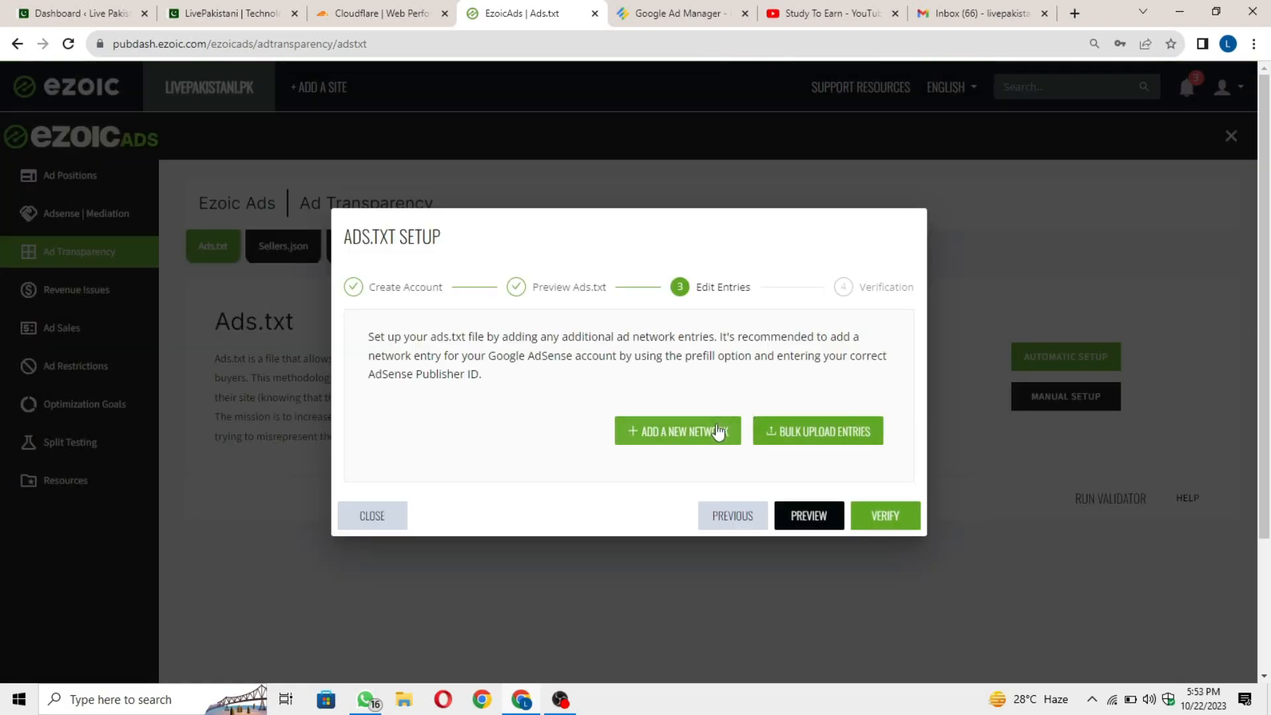
pyautogui.click(726, 442)
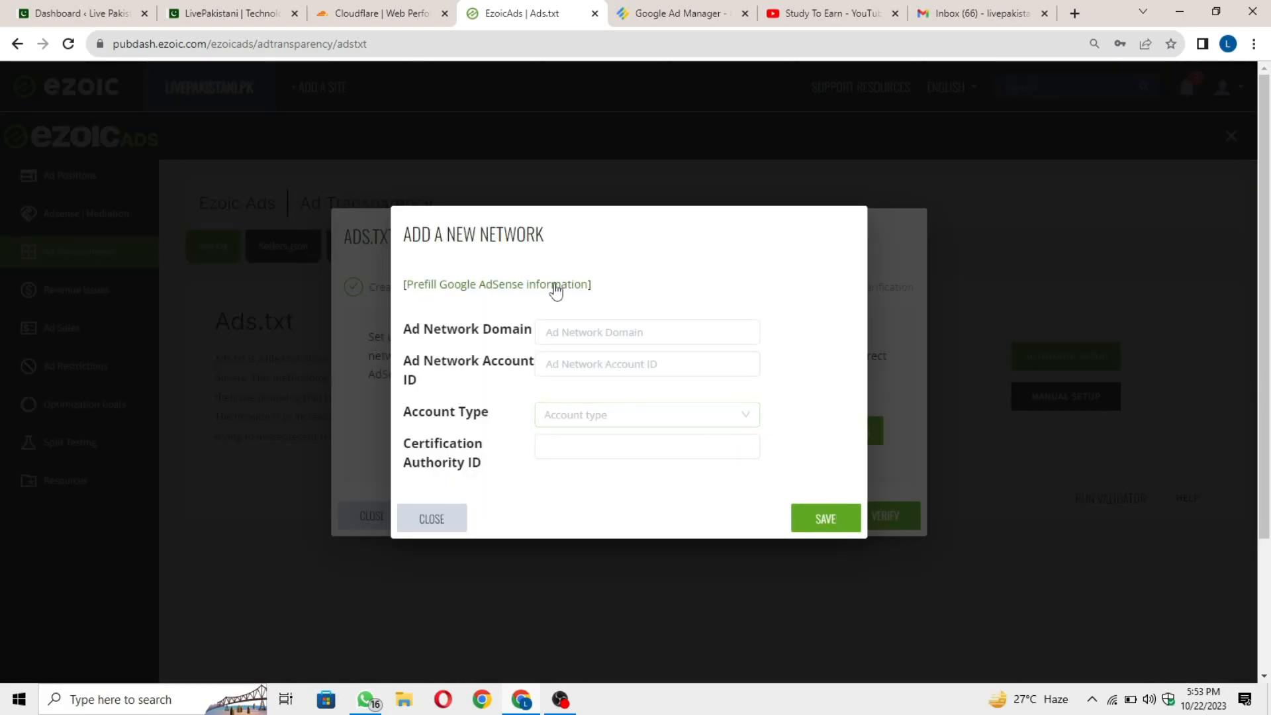
# Prefill Google AdSense details (google.com, Direct, f08c47fec0942fa0) and erase the pub-0000 placeholder account ID.
pyautogui.click(437, 323)
pyautogui.click(472, 366)
pyautogui.click(405, 403)
pyautogui.click(472, 442)
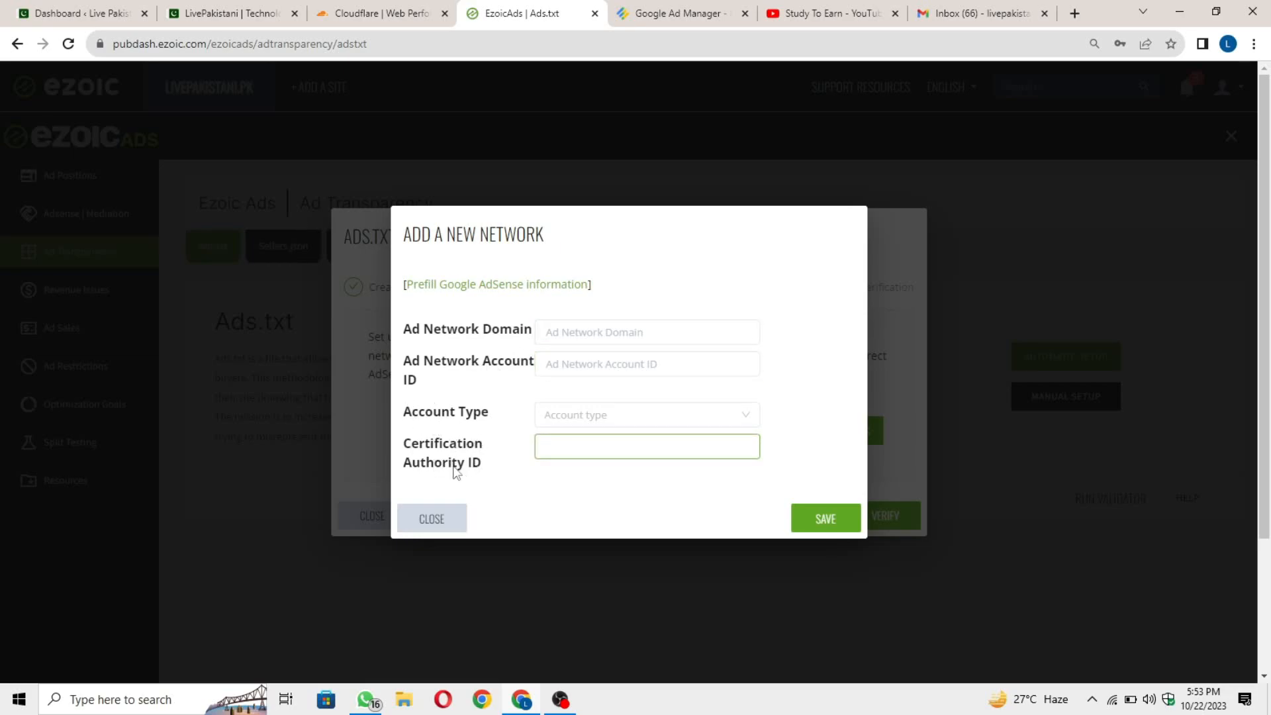
pyautogui.click(582, 331)
pyautogui.click(559, 285)
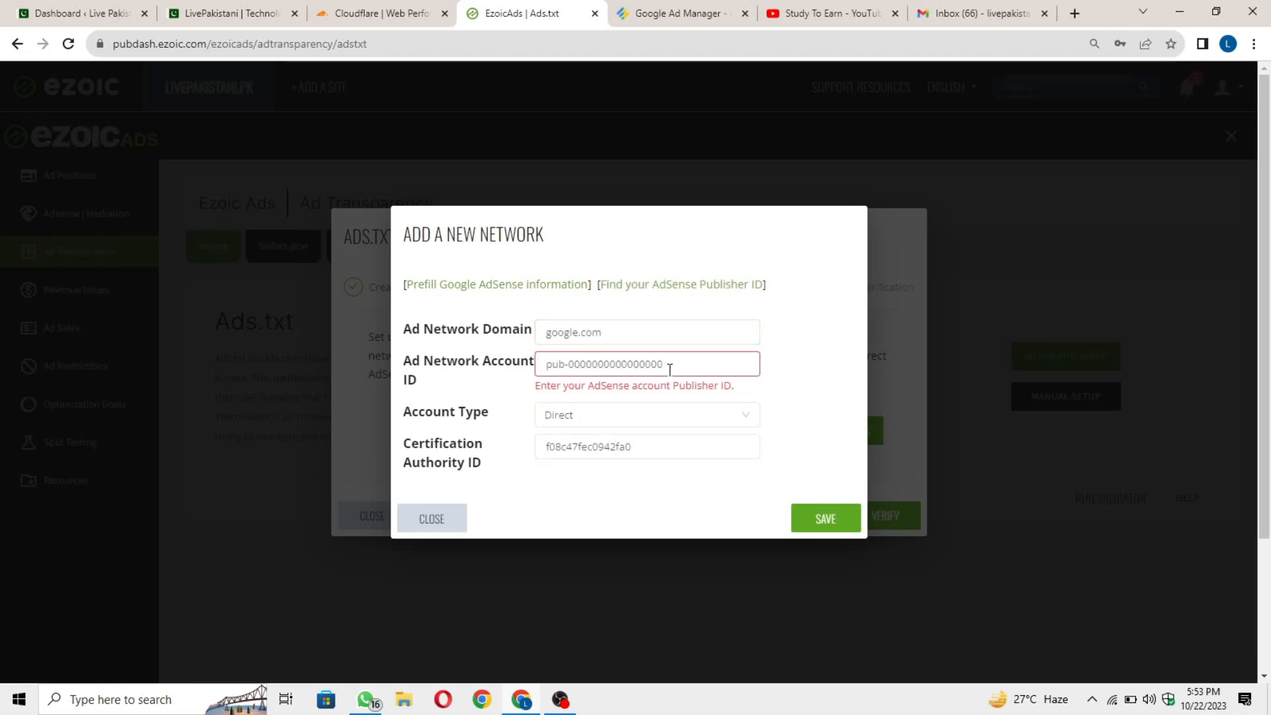
pyautogui.moveTo(725, 358); pyautogui.dragTo(527, 366)
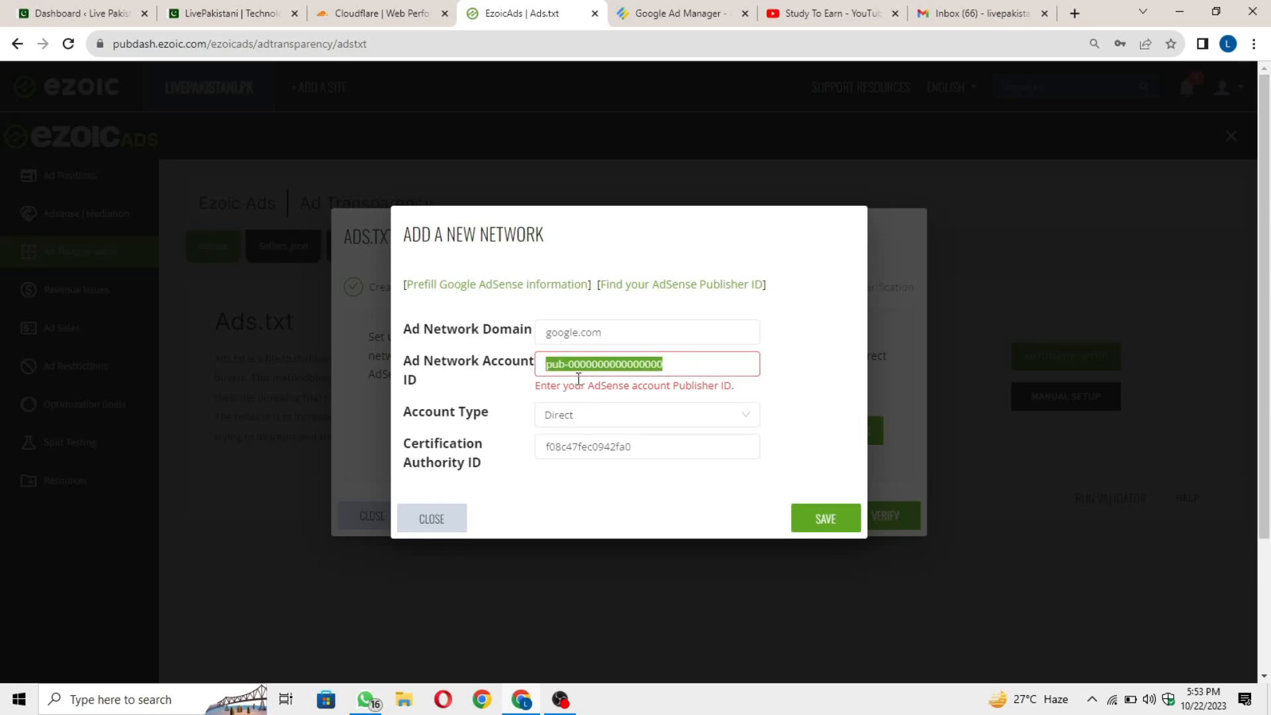
pyautogui.press('BackSpace')
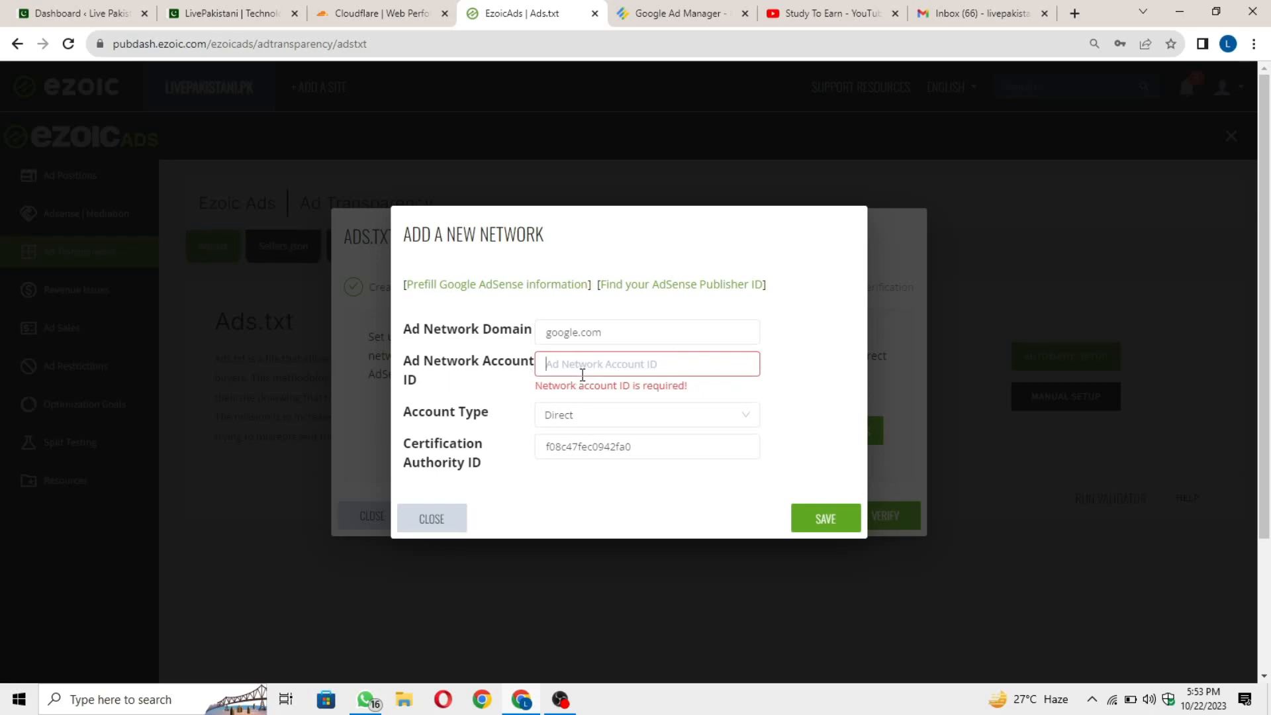
# Copy the Publisher ID from AdSense's Account information page, then return to the Ezoic tab.
pyautogui.click(1074, 13)
pyautogui.click(573, 71)
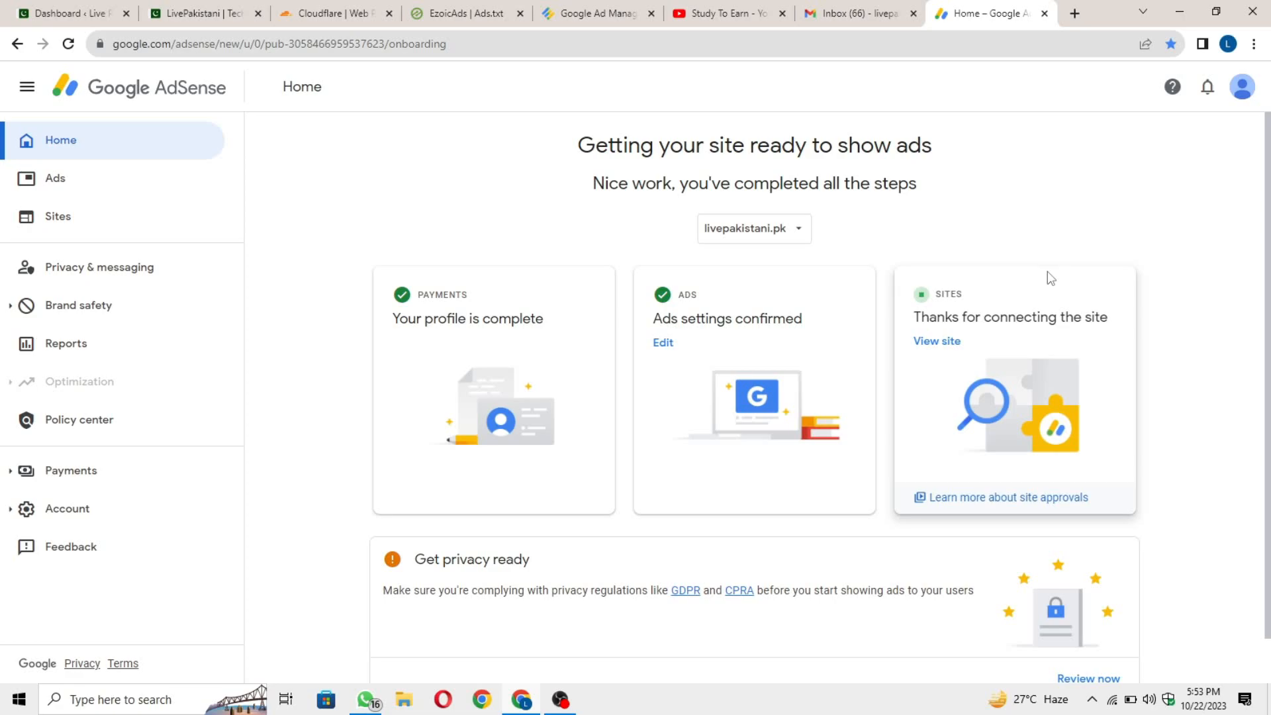
pyautogui.click(83, 520)
pyautogui.scroll(-1, 142, 526)
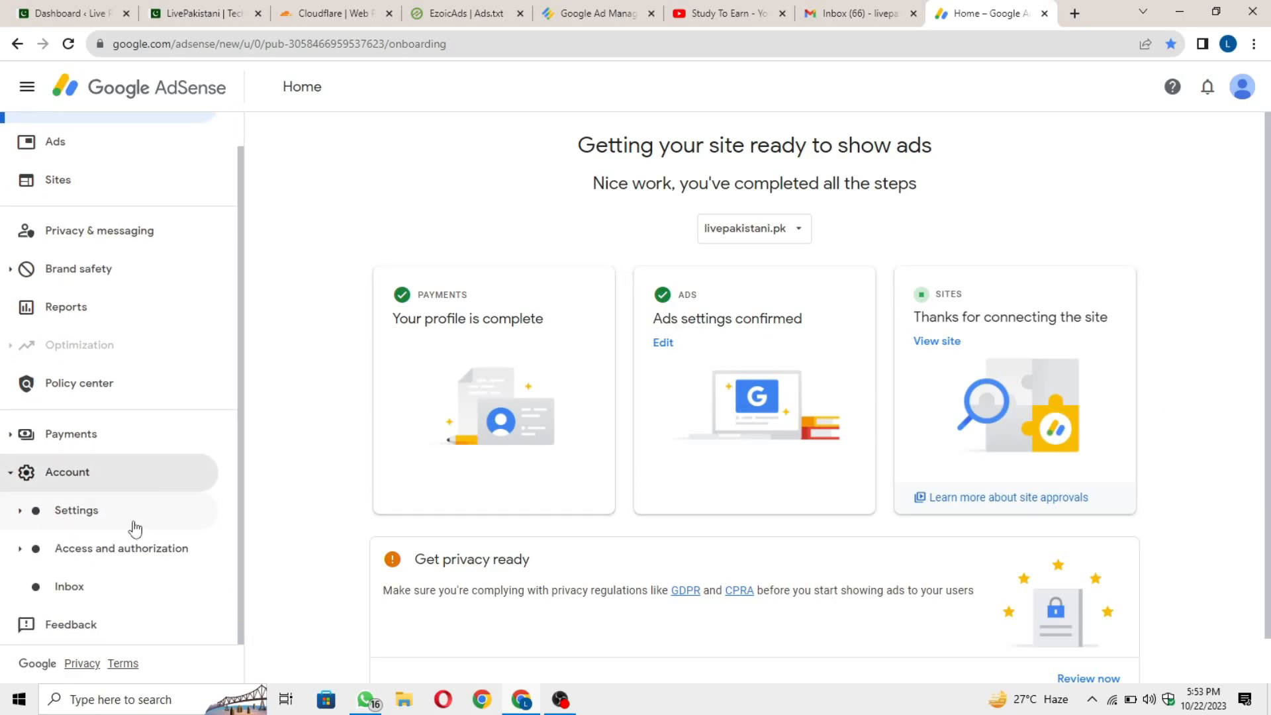
pyautogui.click(146, 522)
pyautogui.scroll(-2, 158, 513)
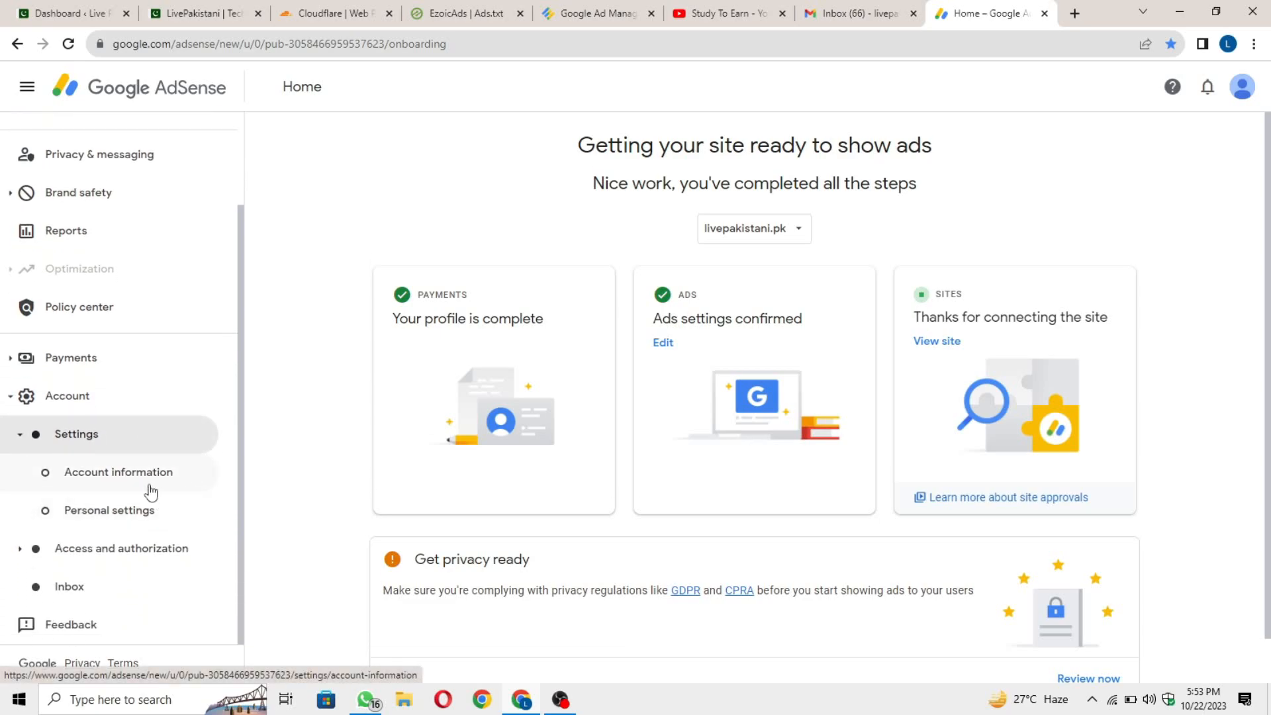
pyautogui.click(151, 490)
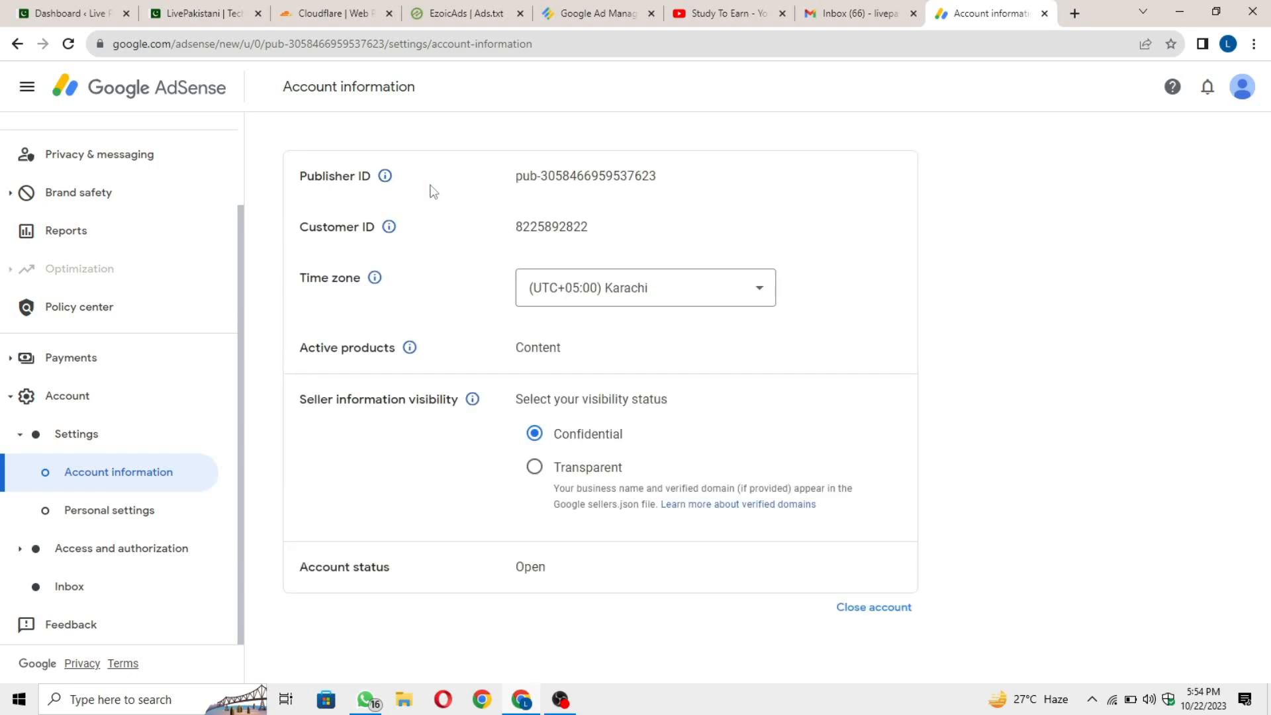
pyautogui.moveTo(493, 180); pyautogui.dragTo(667, 183)
pyautogui.hotkey('ctrl', 'c')
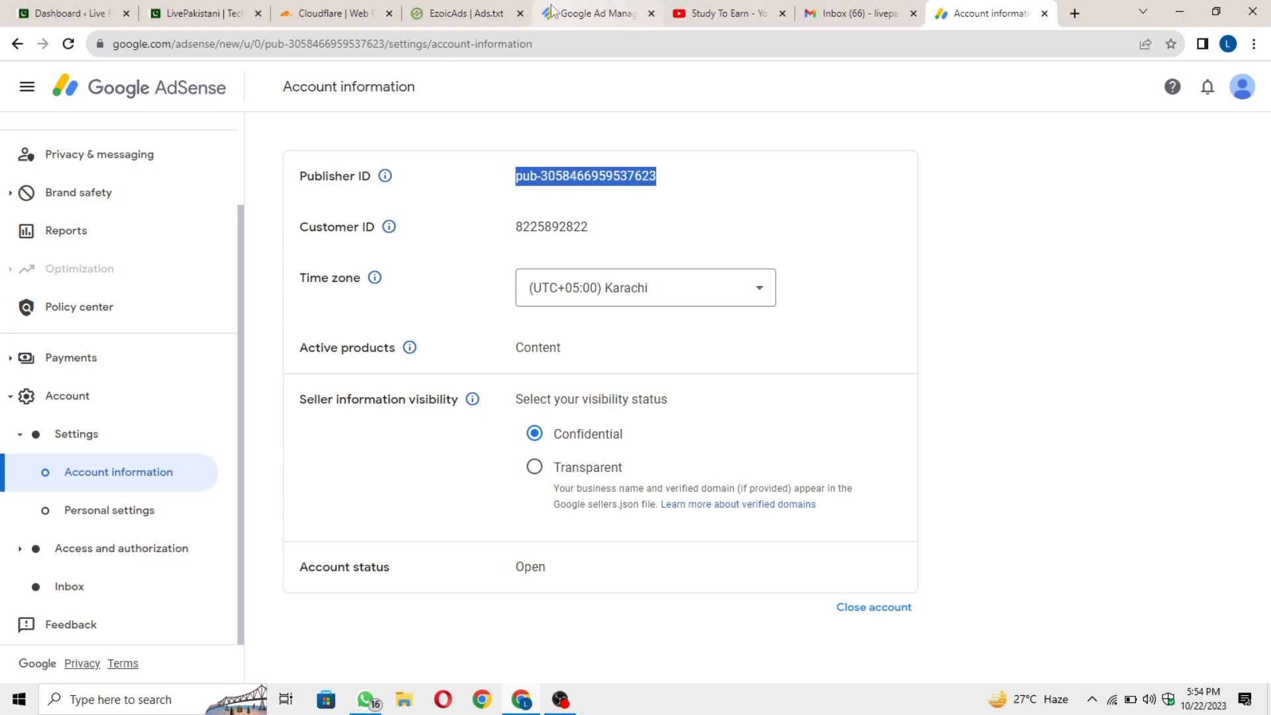
pyautogui.click(479, 13)
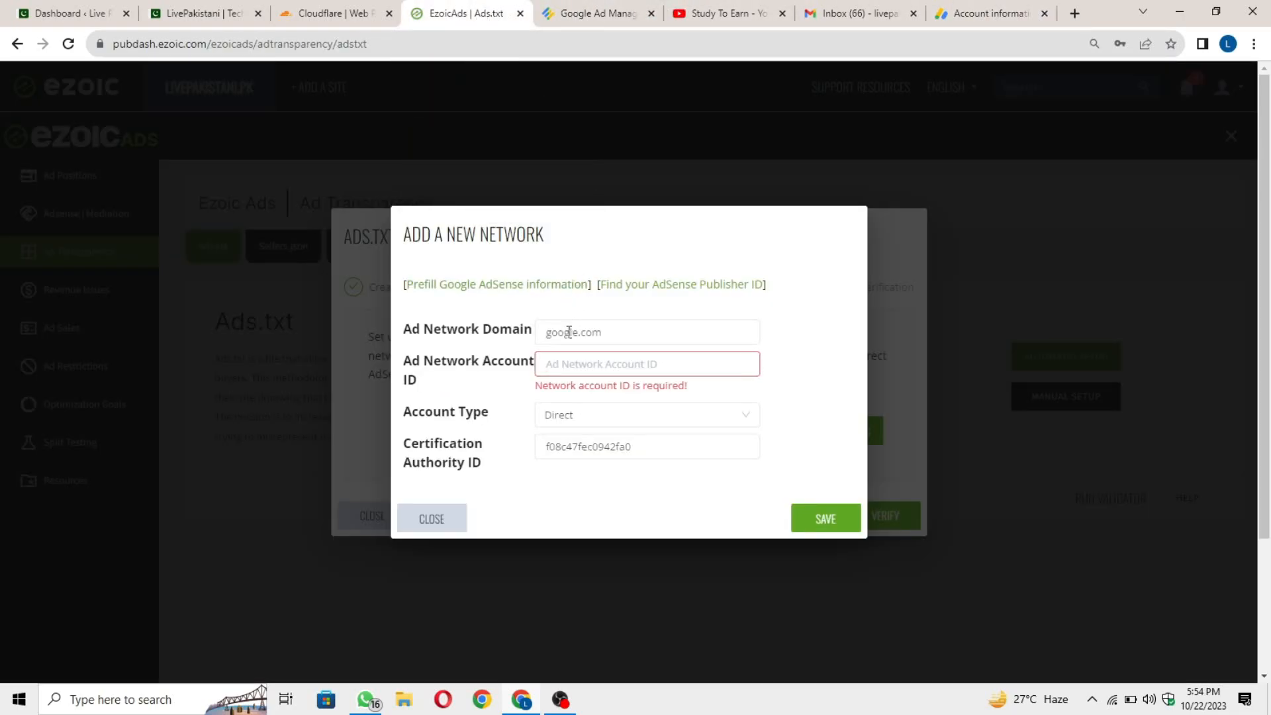
# Paste the Publisher ID as the account ID, save the google.com entry, and verify ads.txt.
pyautogui.hotkey('ctrl', 'v')
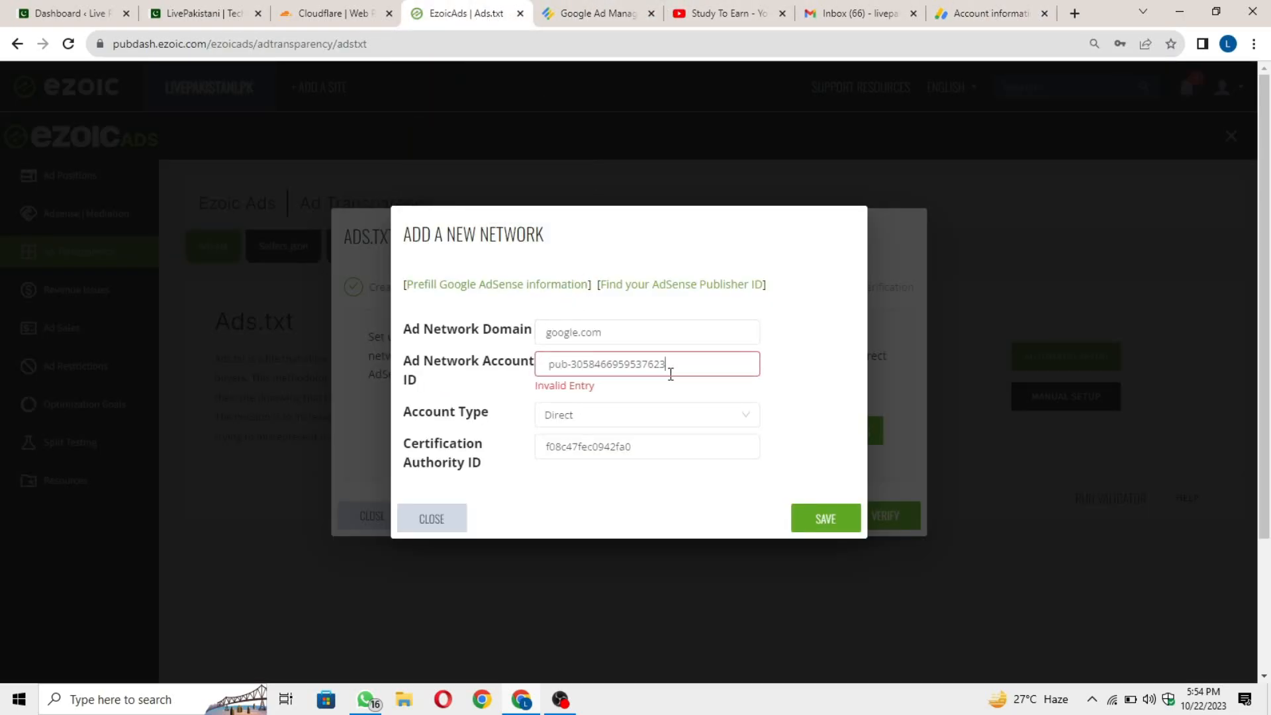
pyautogui.press('Tab')
pyautogui.click(803, 507)
pyautogui.click(832, 522)
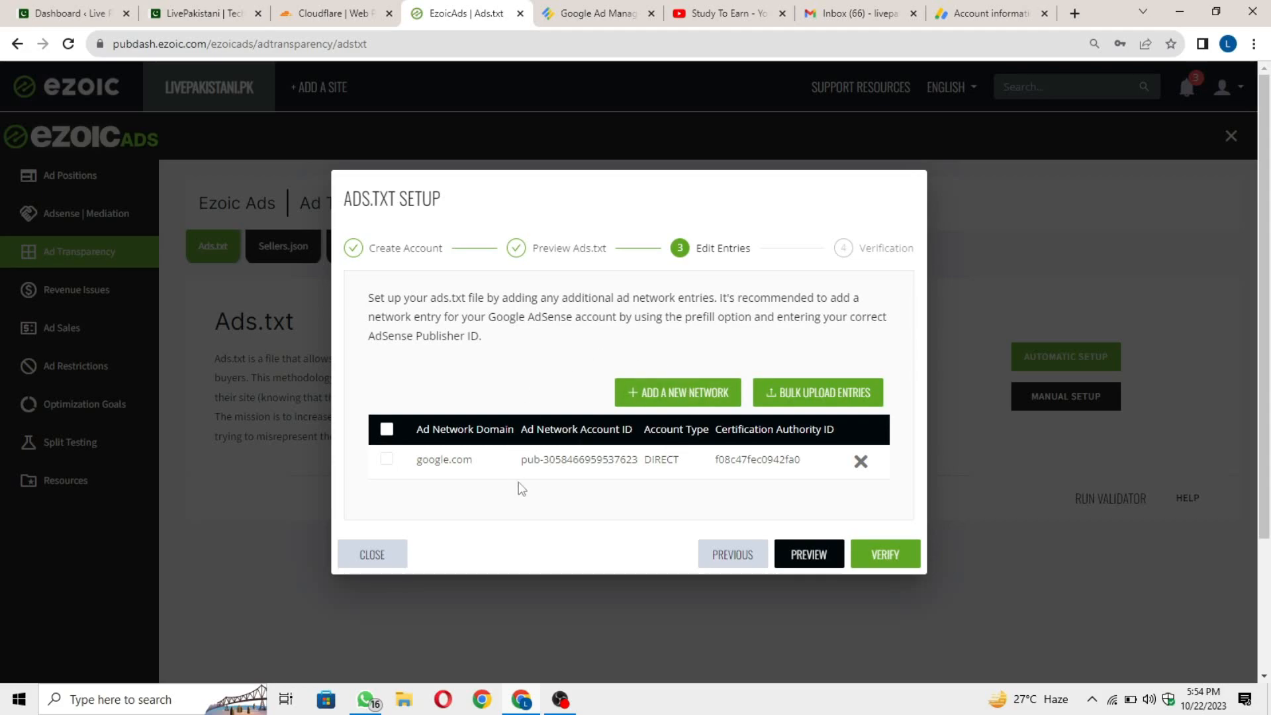
pyautogui.click(898, 563)
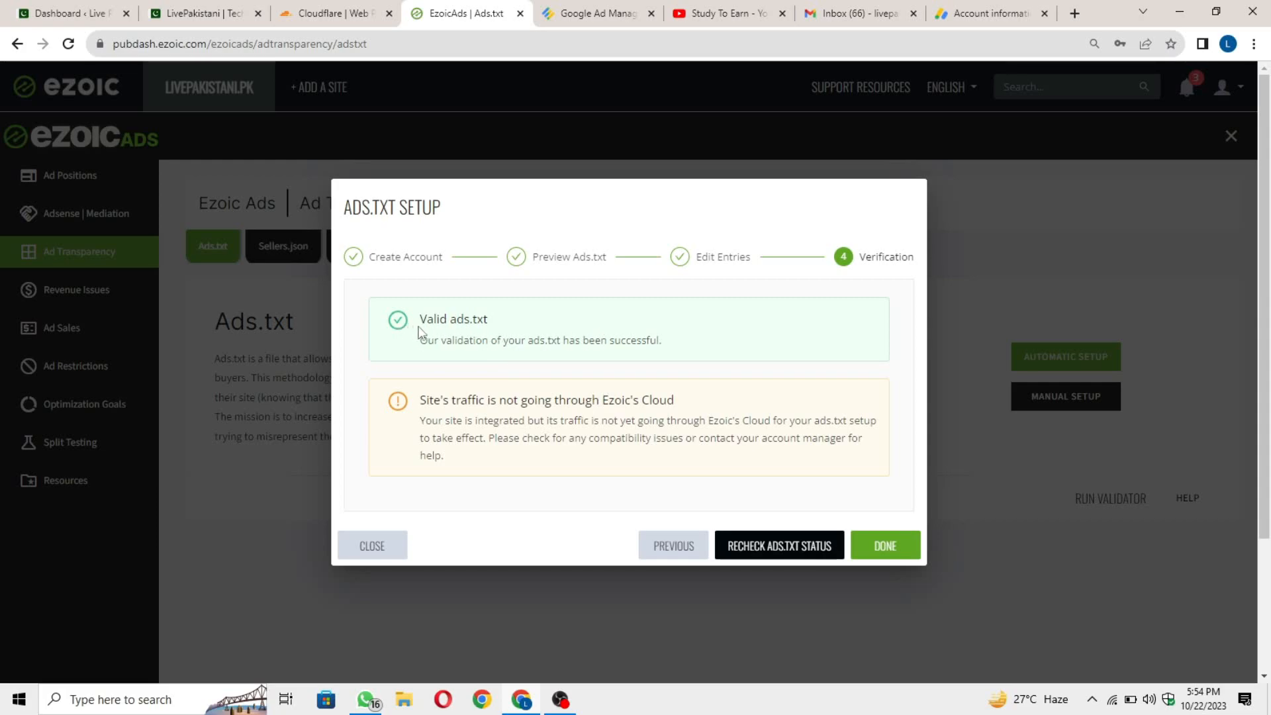
# Confirm the Valid ads.txt result, finish the verification, and begin the manual ads.txt setup.
pyautogui.moveTo(419, 329); pyautogui.dragTo(505, 330)
pyautogui.click(551, 328)
pyautogui.moveTo(676, 343); pyautogui.dragTo(407, 340)
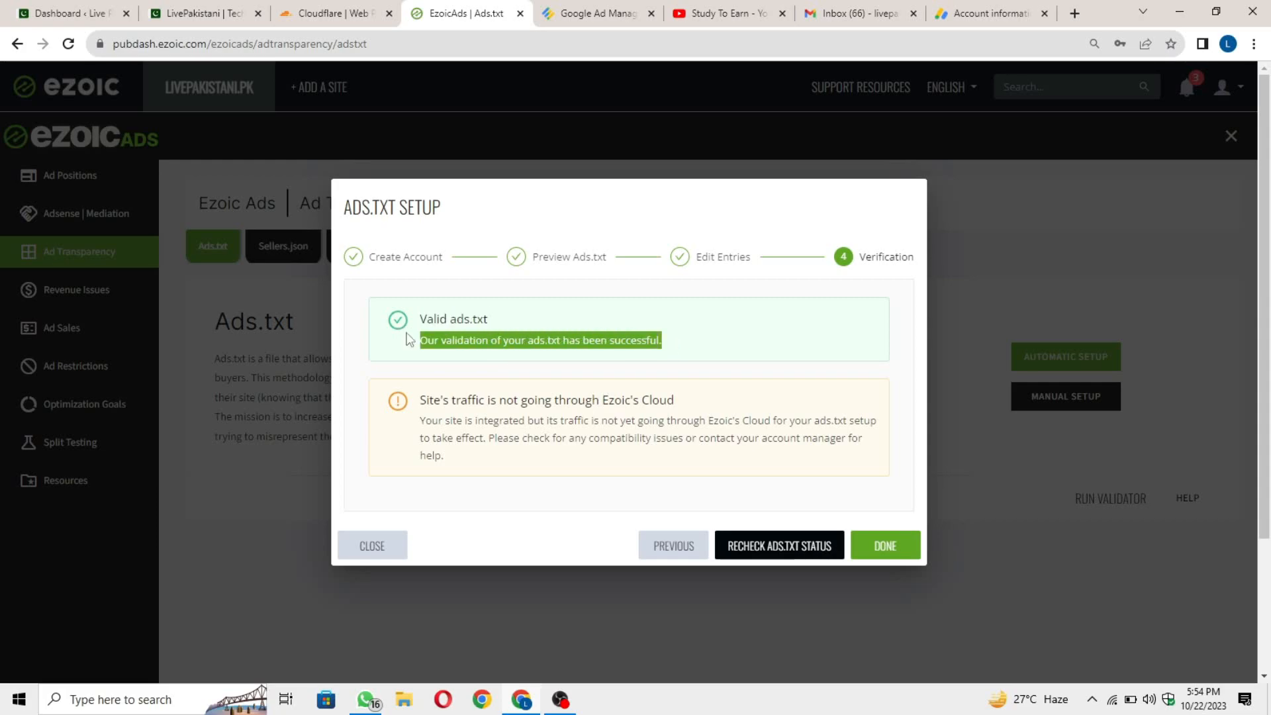
pyautogui.click(570, 395)
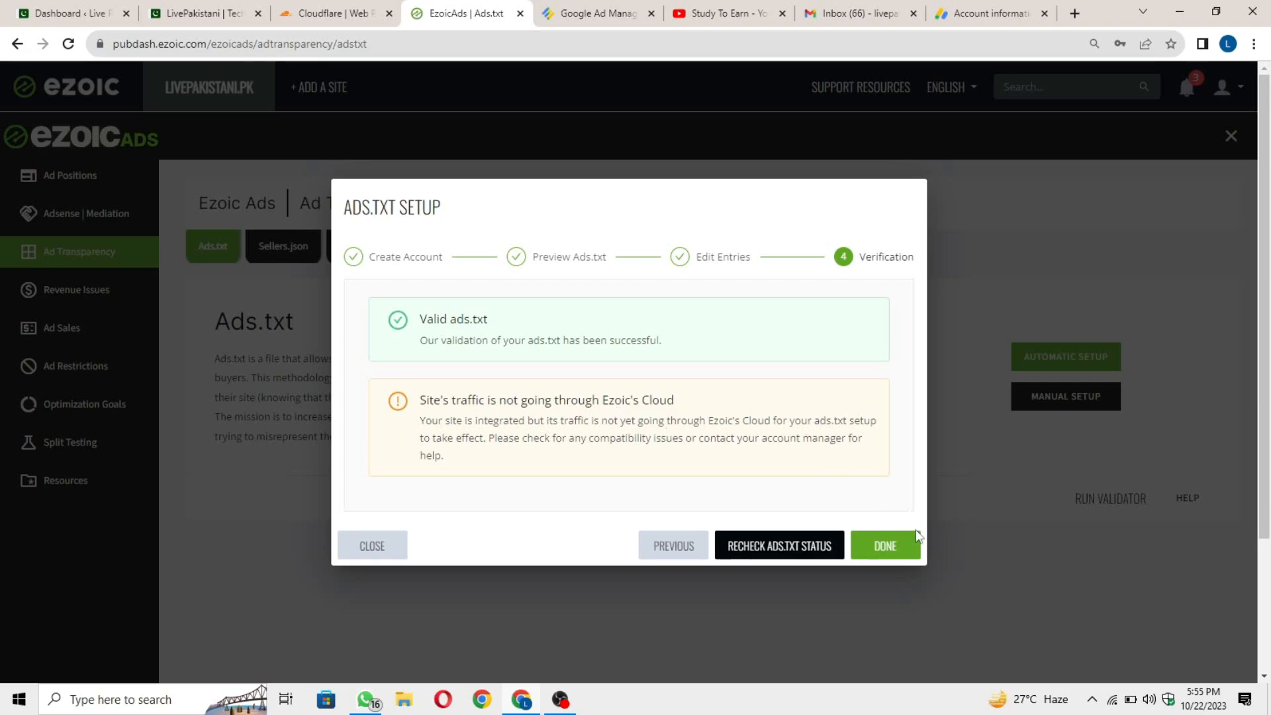
pyautogui.click(893, 553)
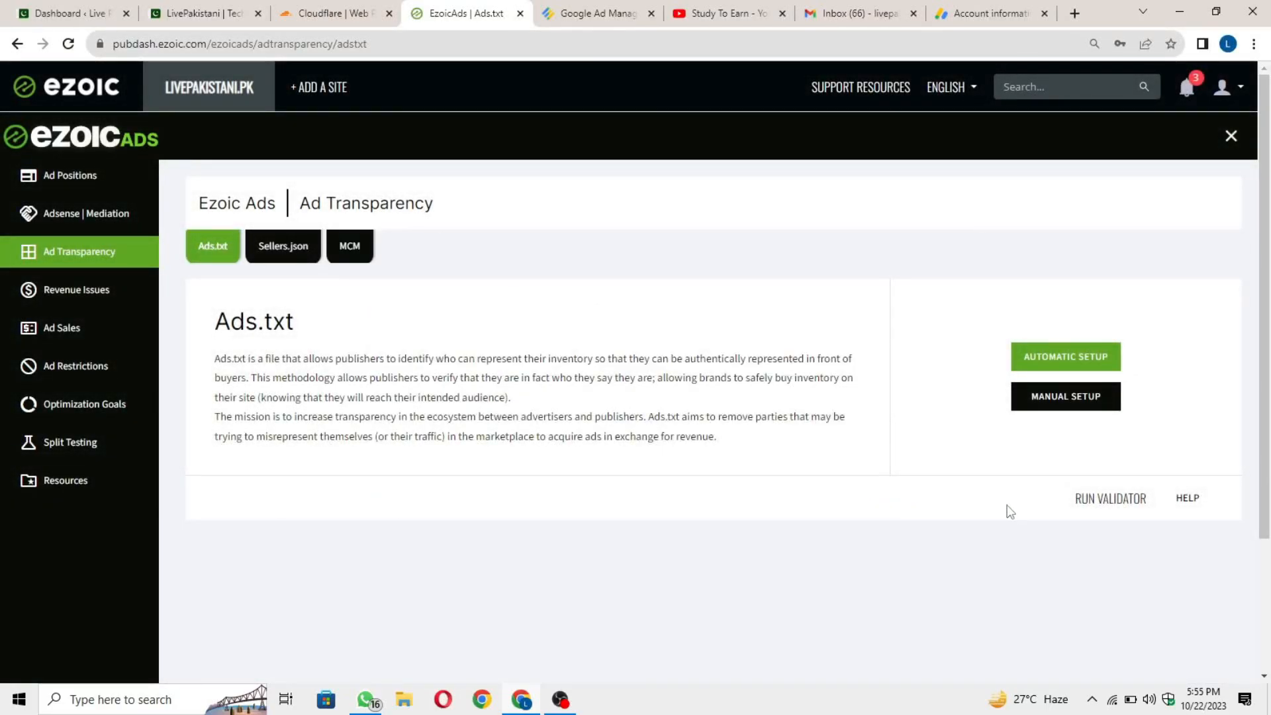
pyautogui.click(1075, 408)
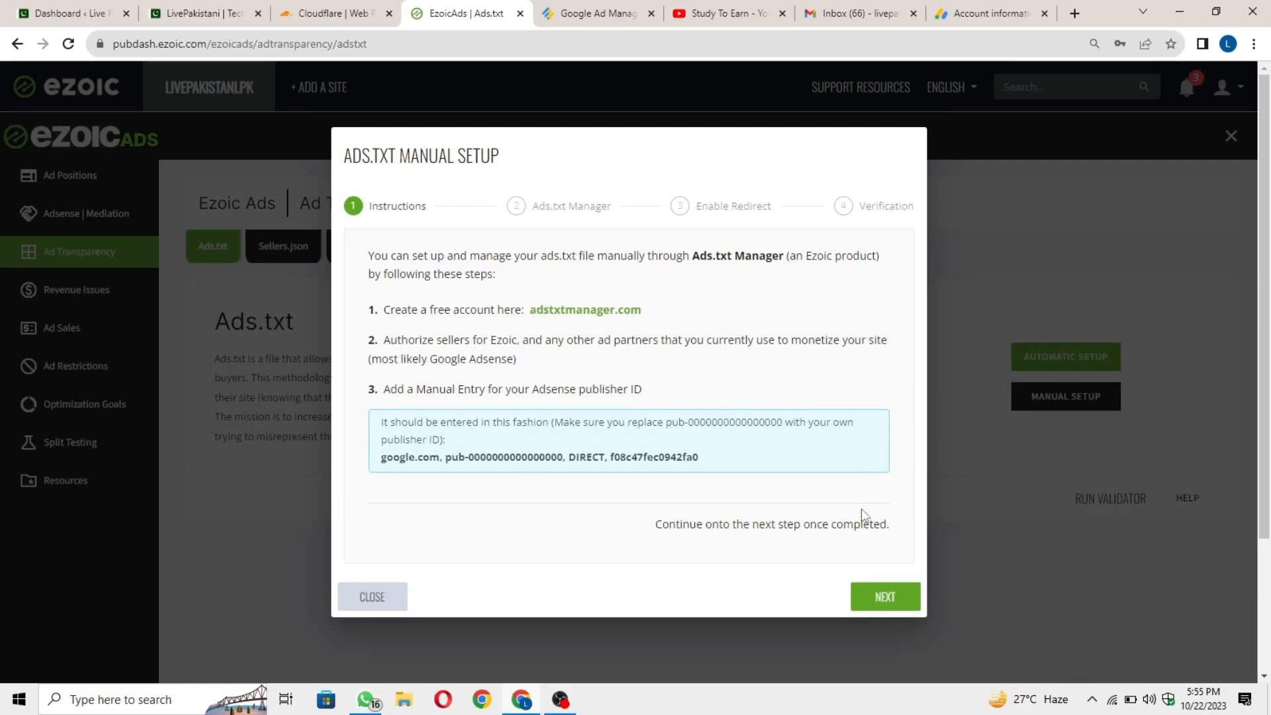
# Advance to the Ads.txt Manager step, clear its pre-filled account ID, and open a new tab.
pyautogui.click(880, 604)
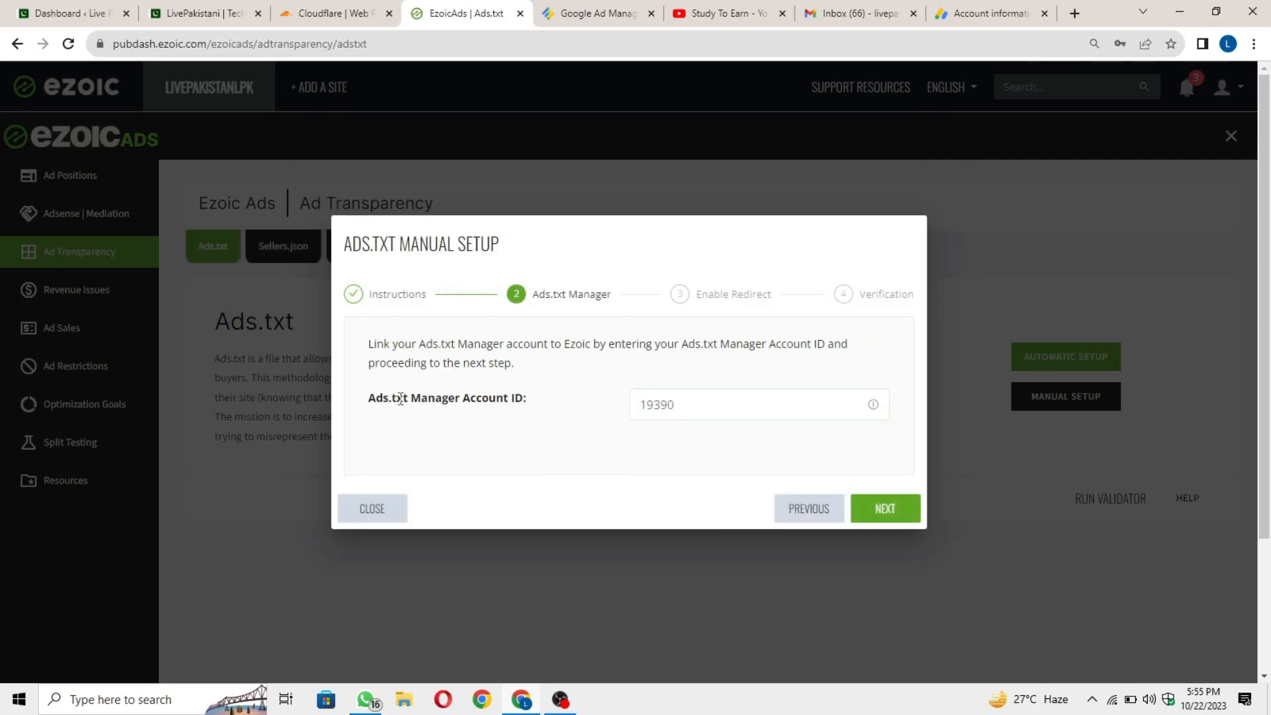
pyautogui.moveTo(361, 402); pyautogui.dragTo(531, 407)
pyautogui.click(551, 413)
pyautogui.moveTo(711, 409); pyautogui.dragTo(633, 413)
pyautogui.press('BackSpace')
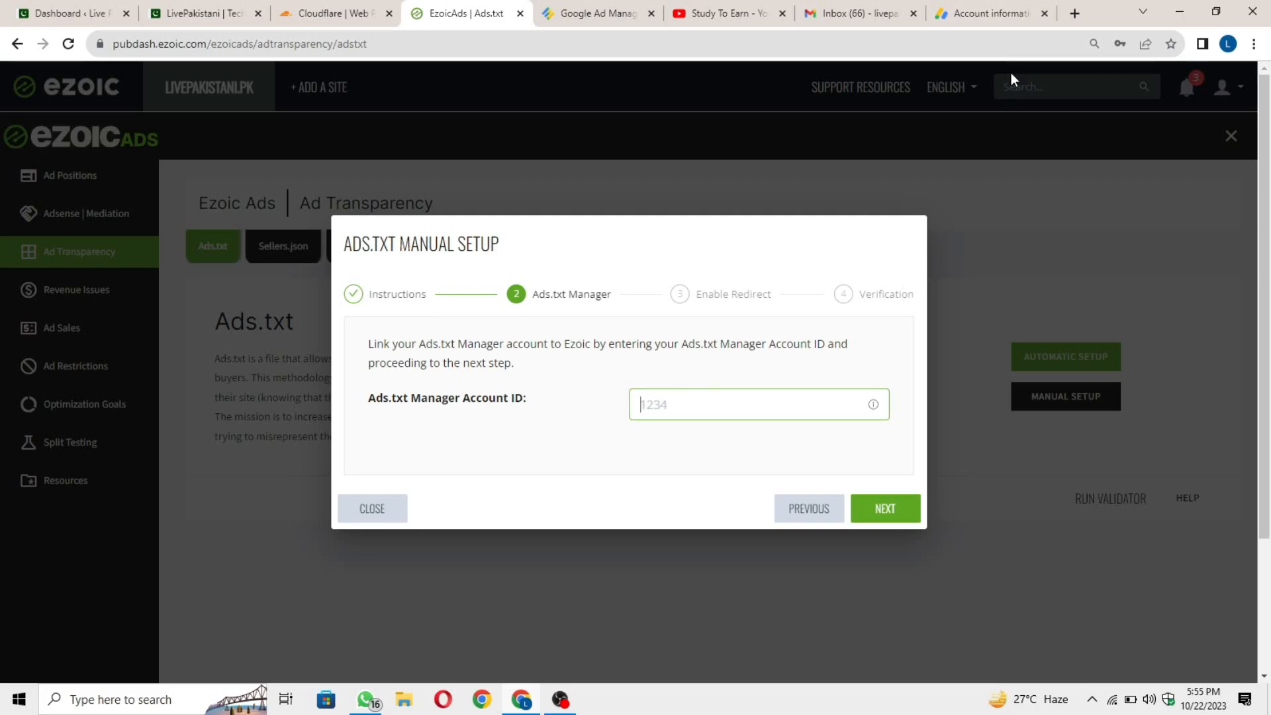
pyautogui.hotkey('ctrl', 't')
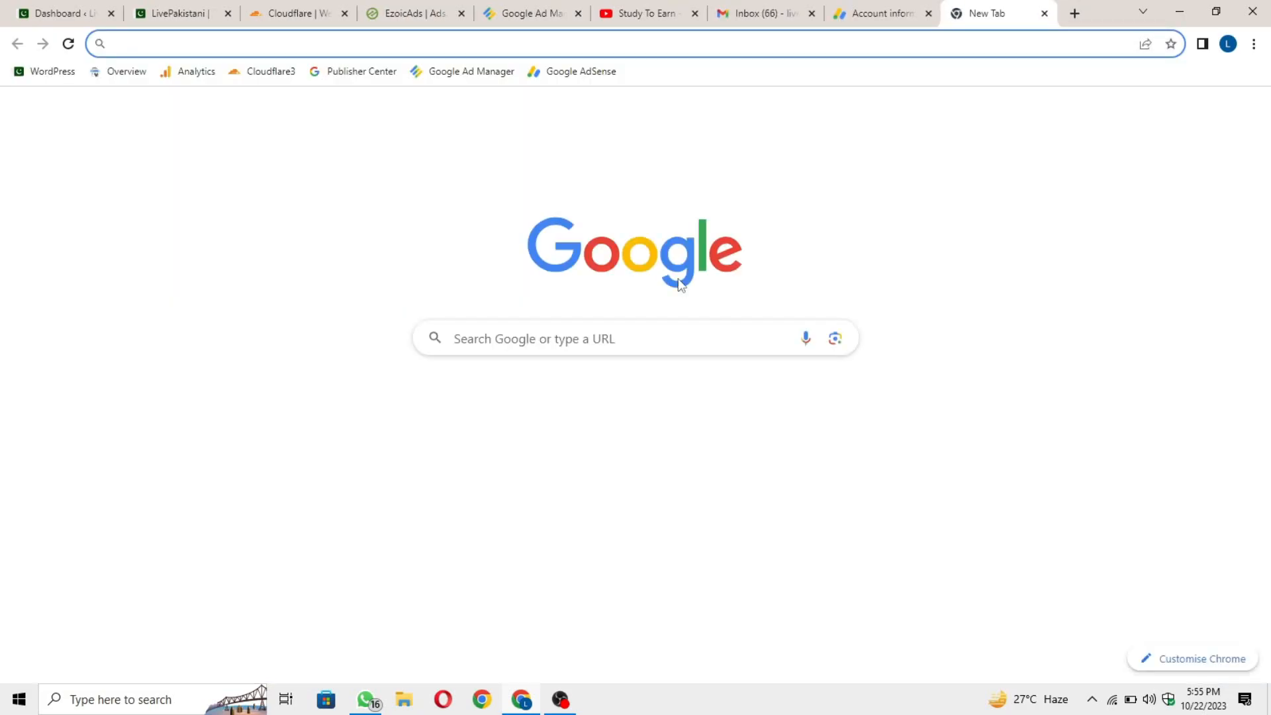
# Search Google for 'ads.txt manger' and open the adstxtmanager.com homepage.
pyautogui.write('ads.txt')
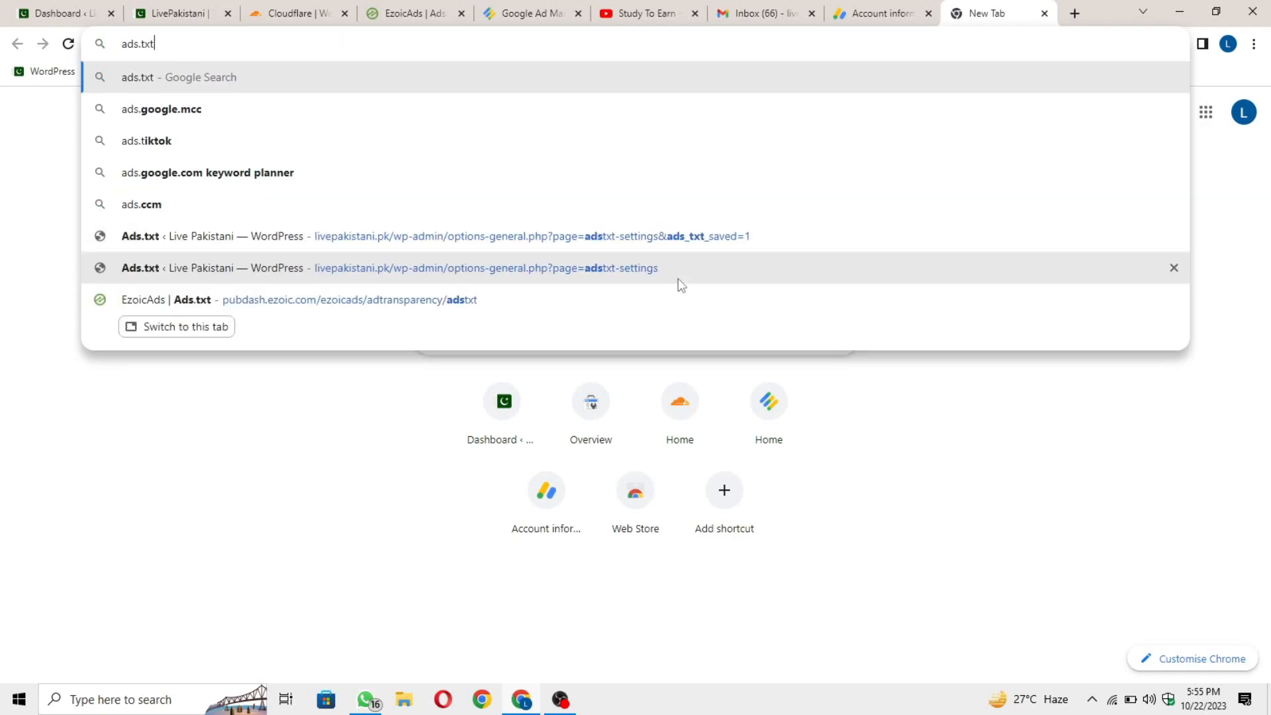
pyautogui.write(' manger')
pyautogui.press('Return')
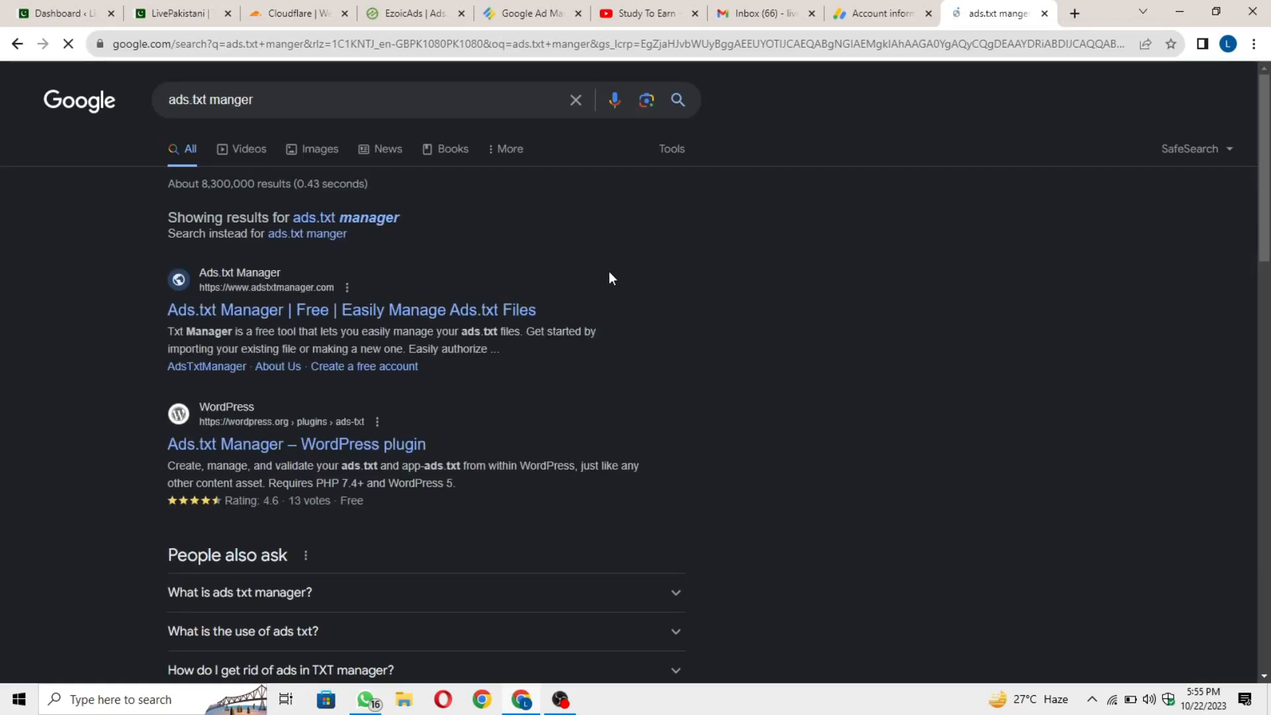
pyautogui.click(358, 314)
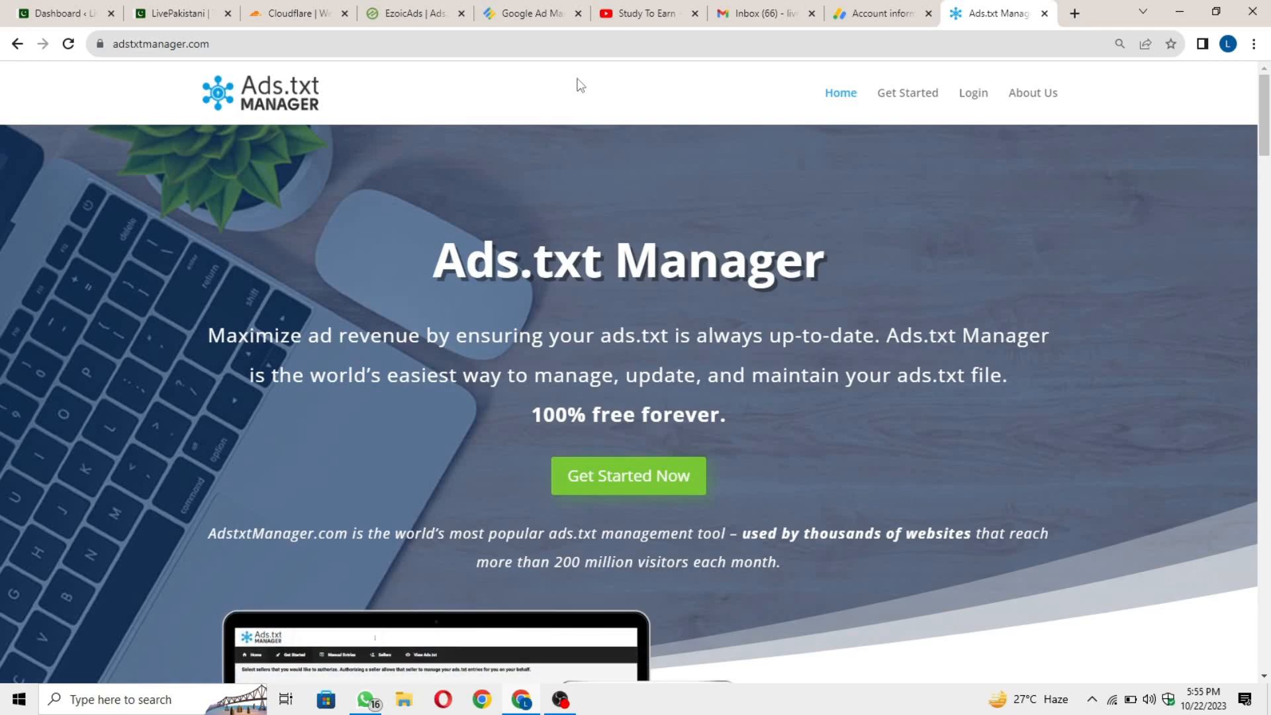
# Open the free sign-up form and paste livepakistani.pk as the site name.
pyautogui.click(630, 490)
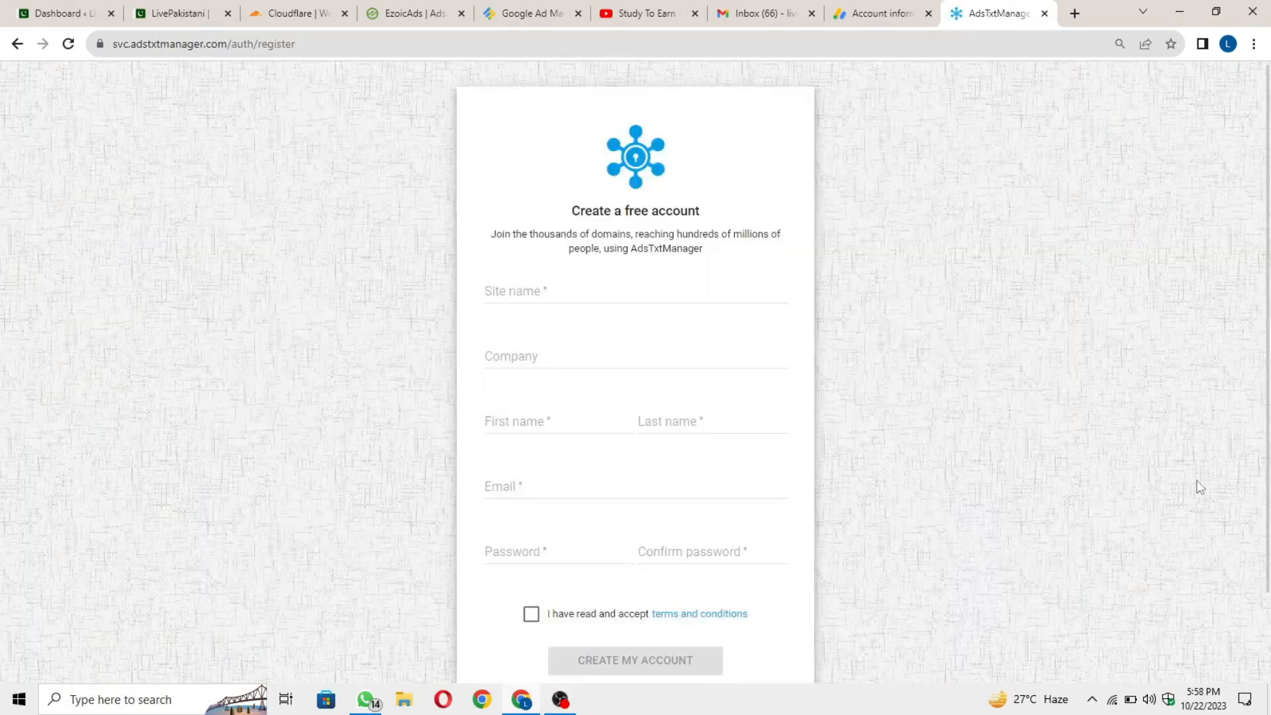
pyautogui.scroll(-2, 1083, 430)
pyautogui.scroll(1, 1085, 431)
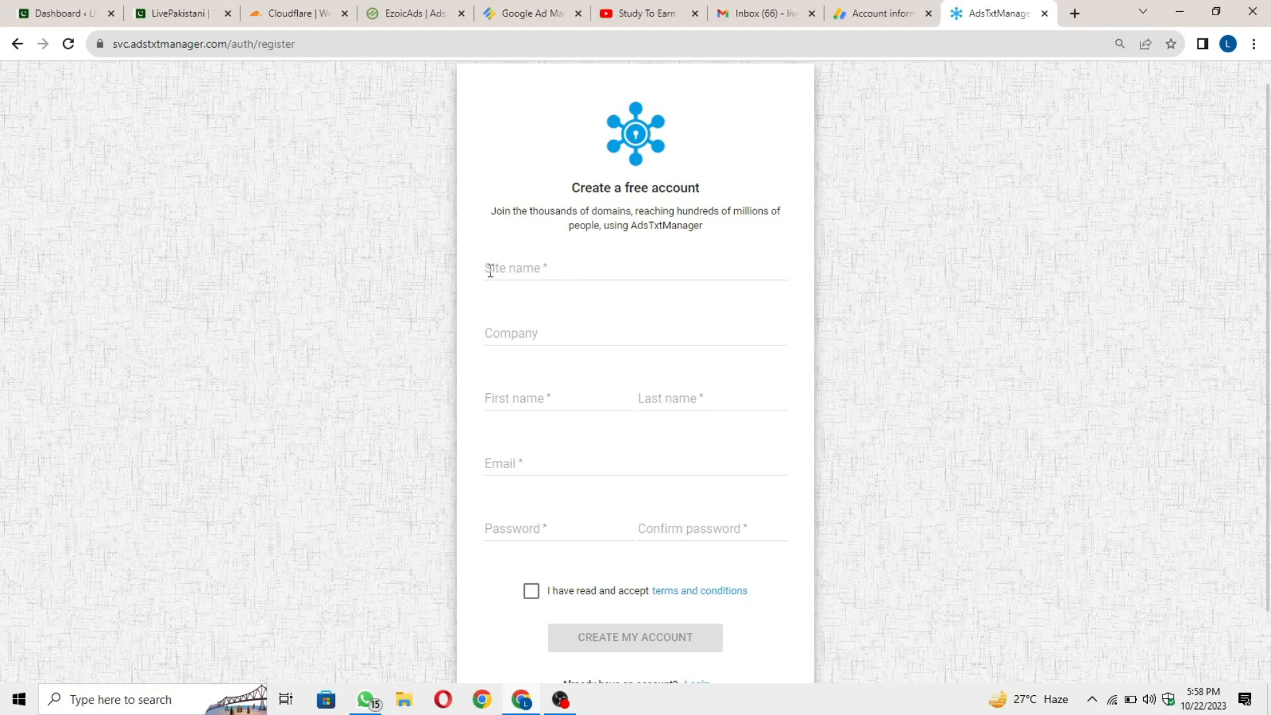
pyautogui.click(592, 271)
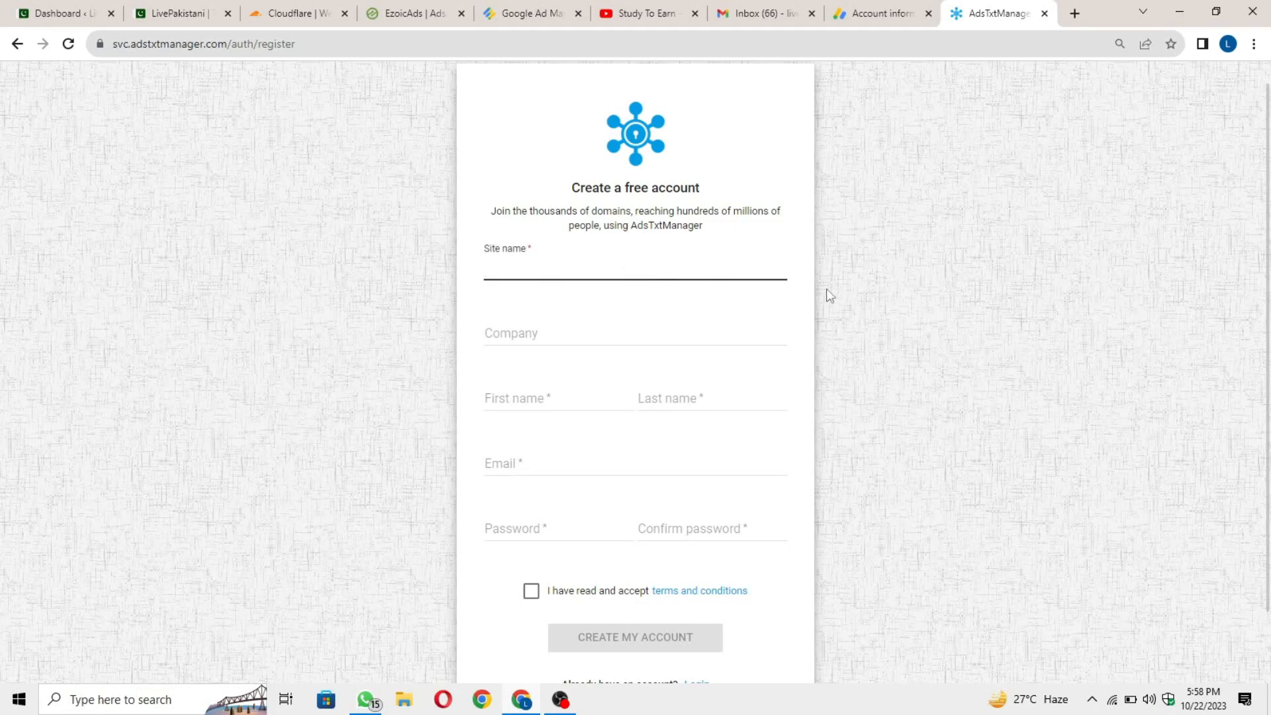
pyautogui.click(177, 13)
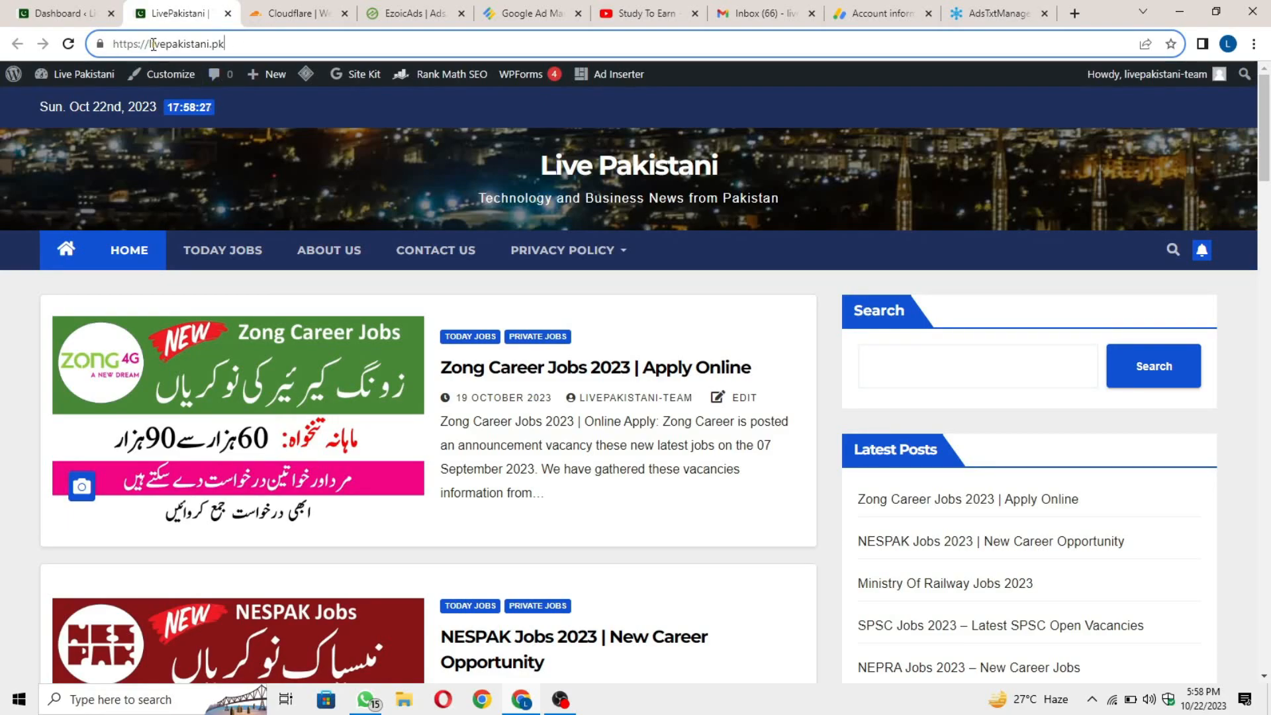
pyautogui.click(151, 44)
pyautogui.hotkey('ctrl', 'c')
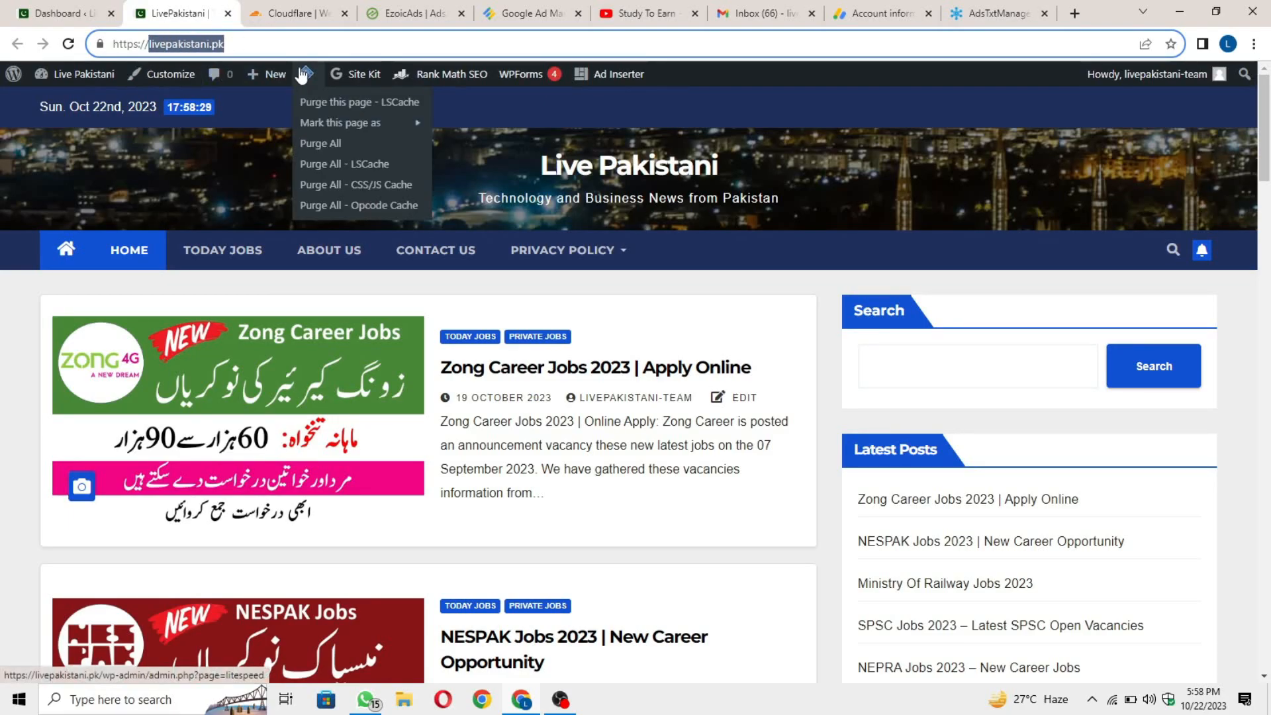
pyautogui.click(1000, 13)
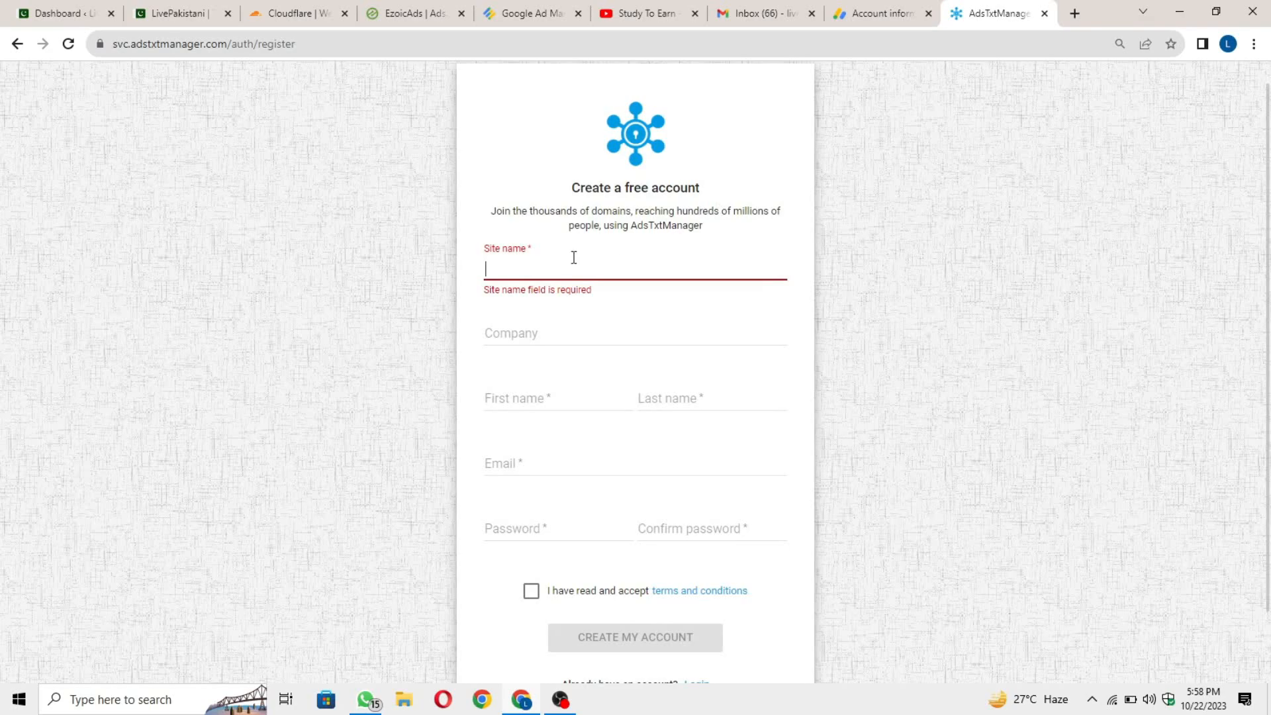
pyautogui.click(634, 261)
pyautogui.hotkey('ctrl', 'v')
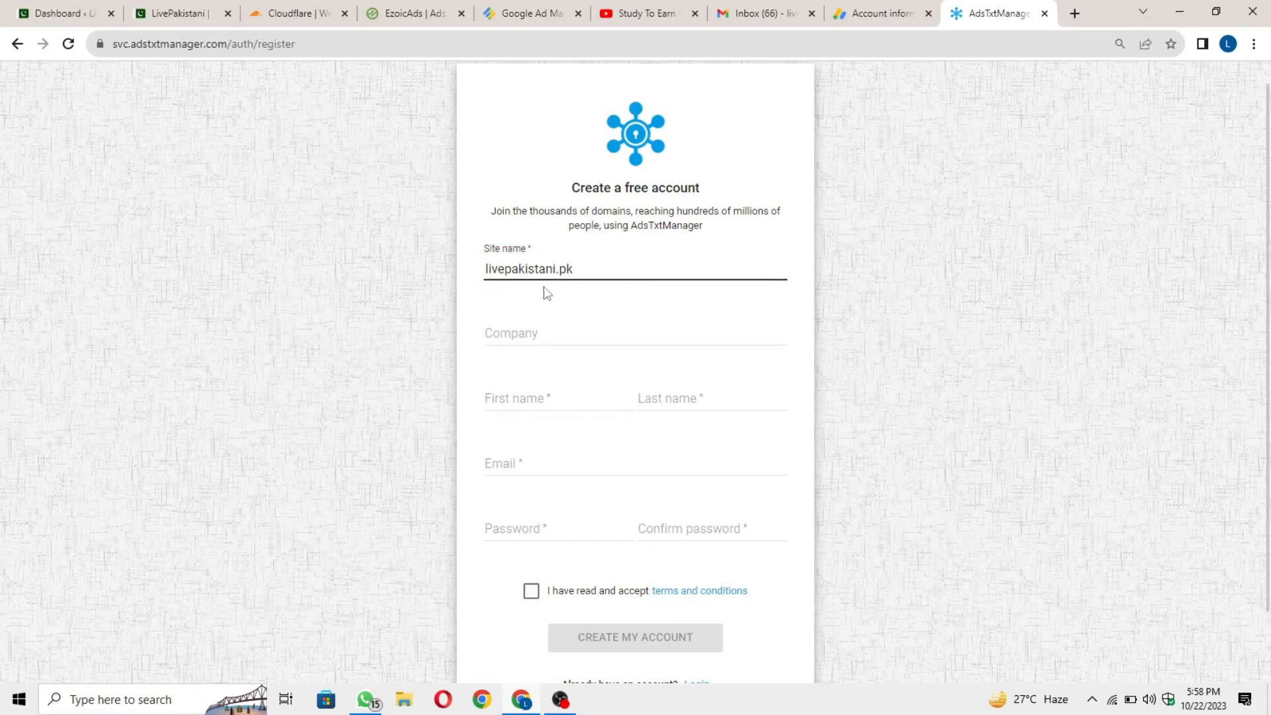
# Enter company Live Pakistani and the owner's first and last name from autofill.
pyautogui.click(587, 337)
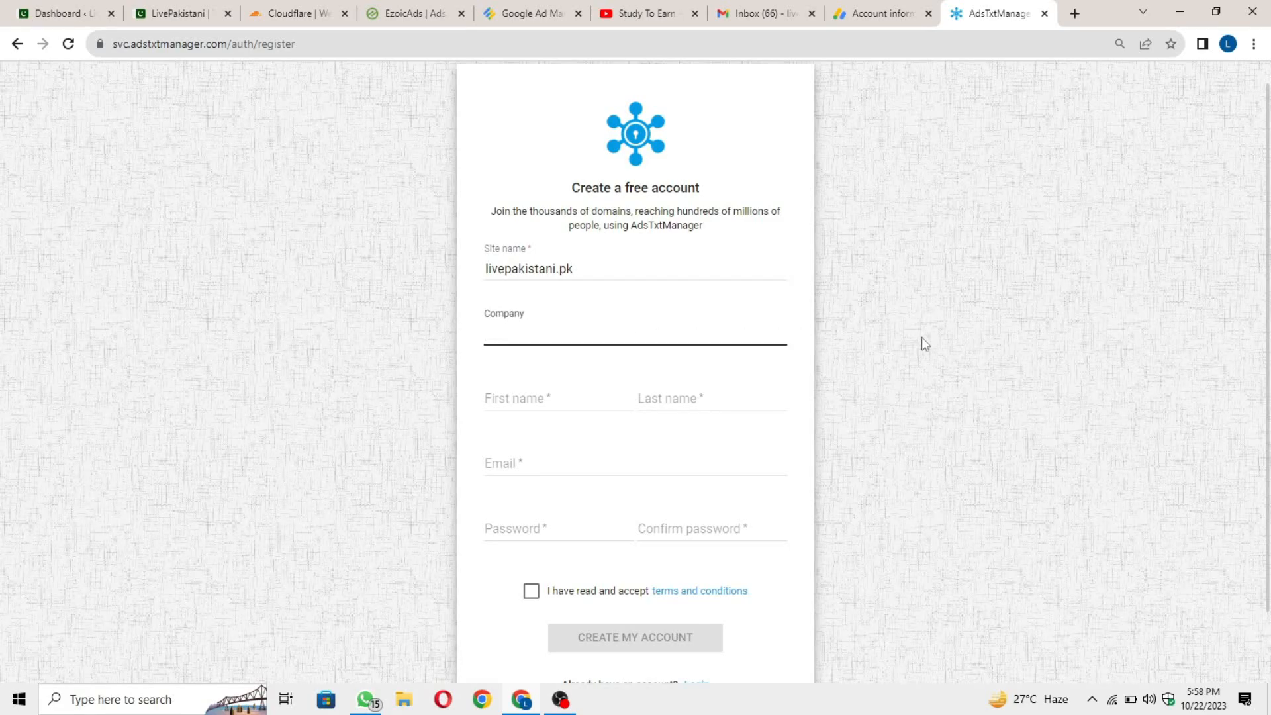
pyautogui.write('Live Pakistani')
pyautogui.click(555, 410)
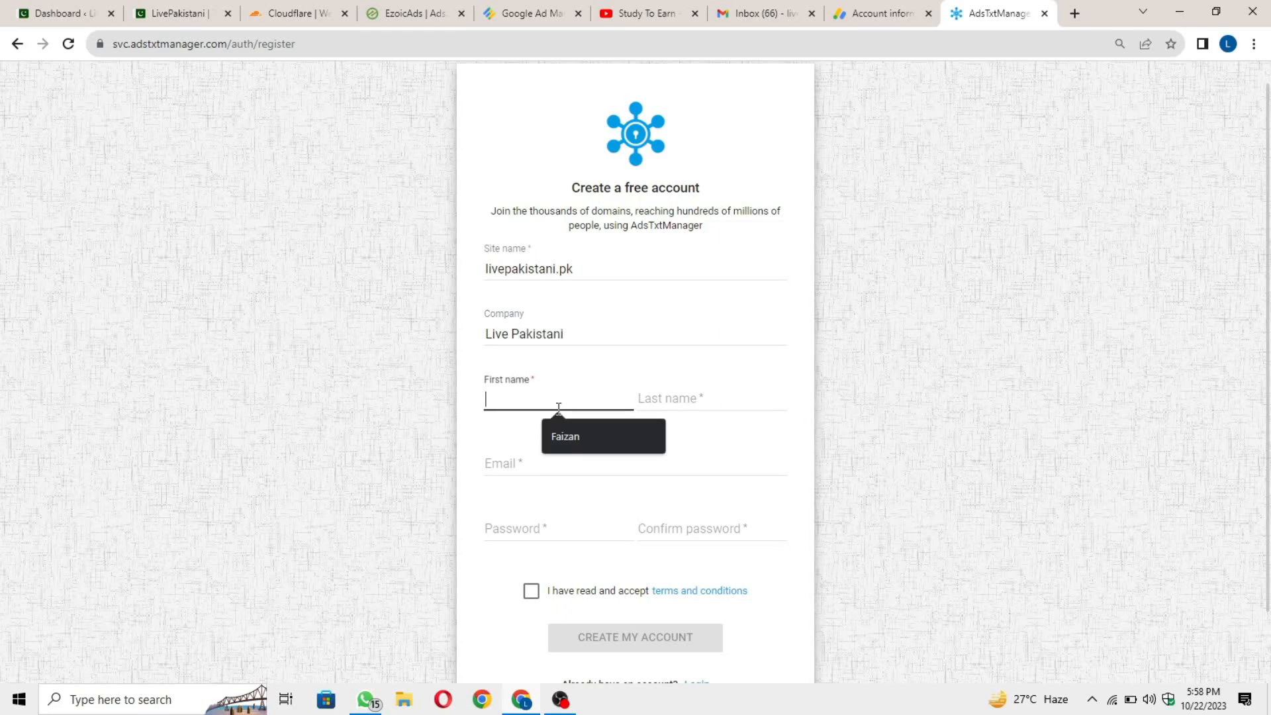
pyautogui.press('Down')
pyautogui.press('Return')
pyautogui.click(721, 409)
pyautogui.click(757, 434)
pyautogui.scroll(-1, 578, 391)
# Paste the owner's e-mail address, use the suggested password, and accept the terms.
pyautogui.click(604, 391)
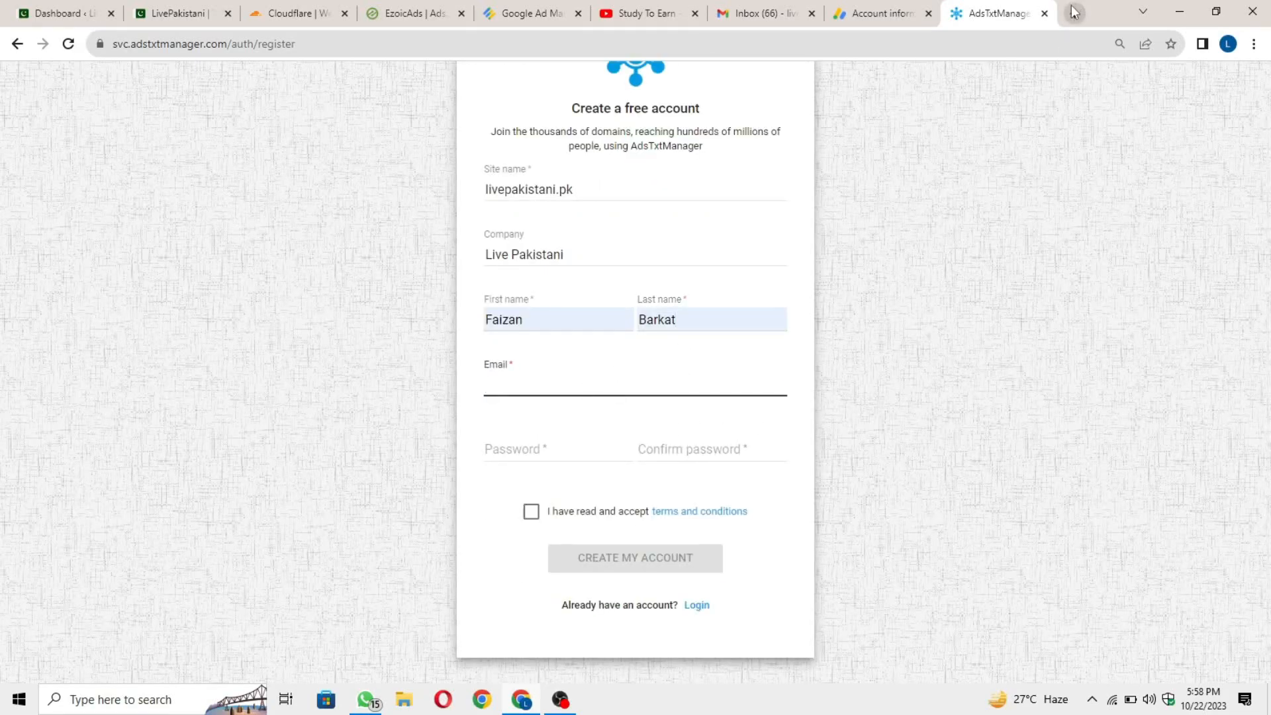
pyautogui.click(729, 8)
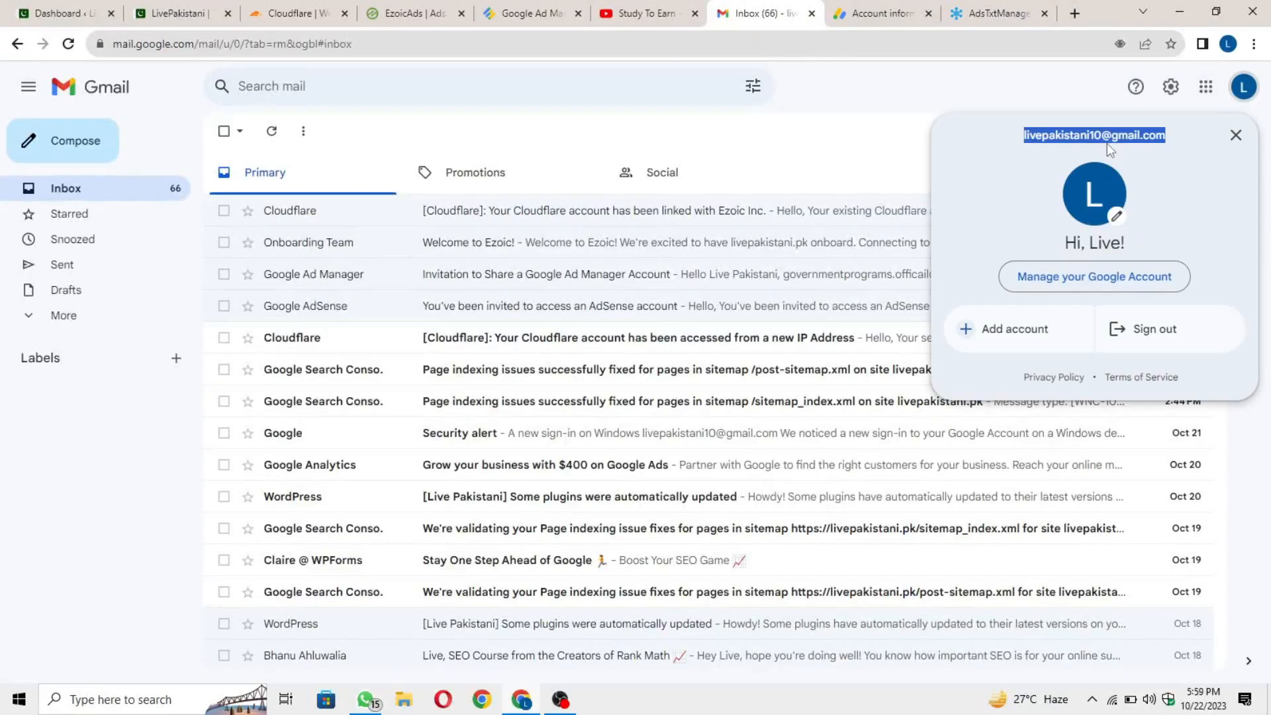
pyautogui.click(998, 13)
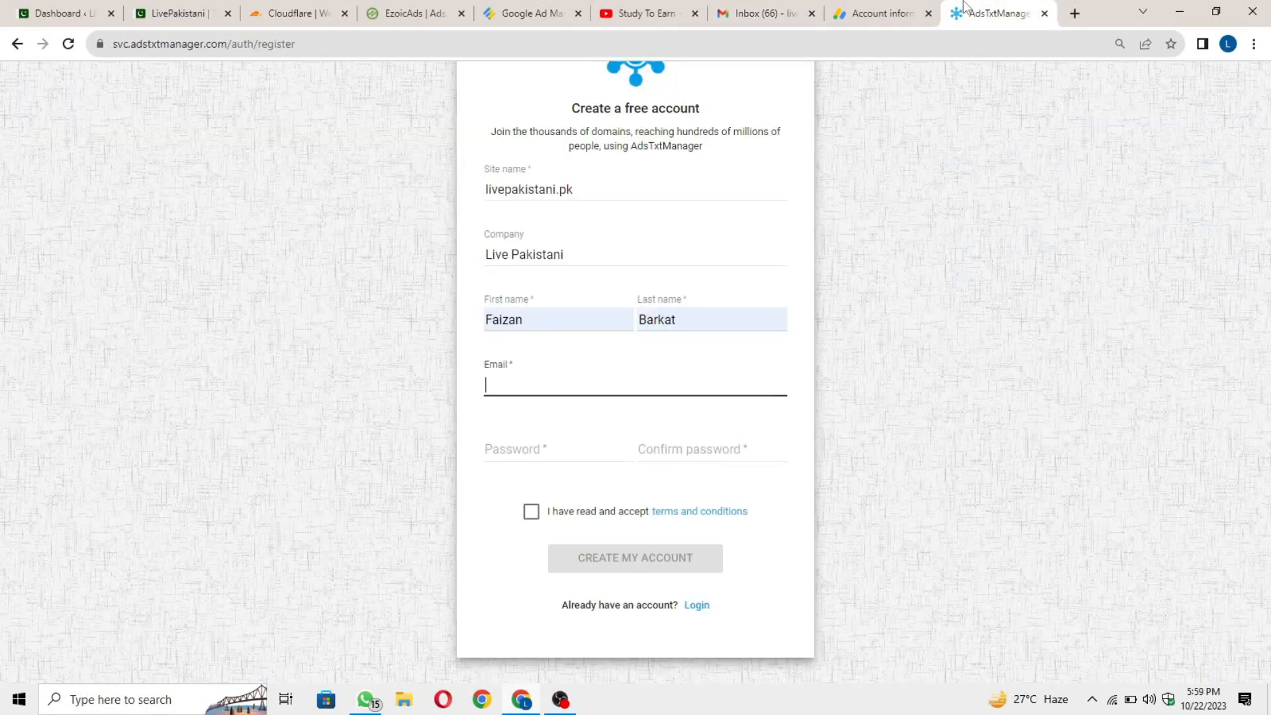
pyautogui.hotkey('ctrl', 'v')
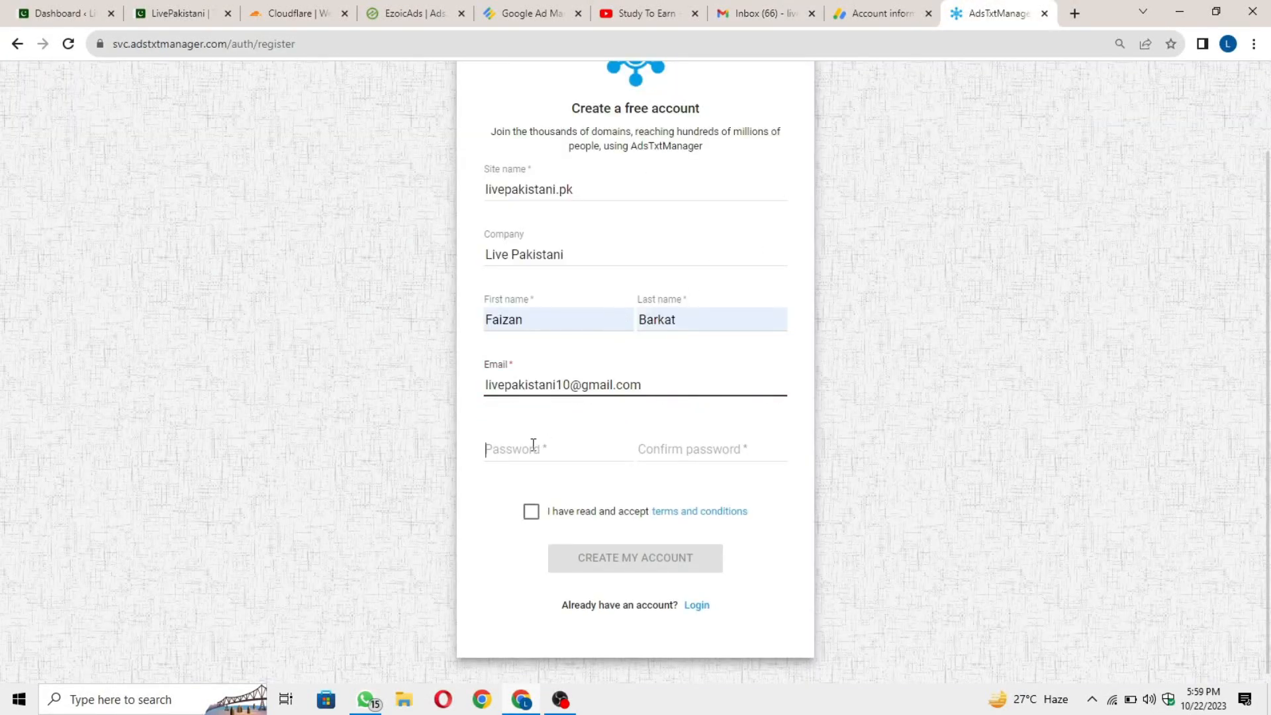
pyautogui.click(533, 447)
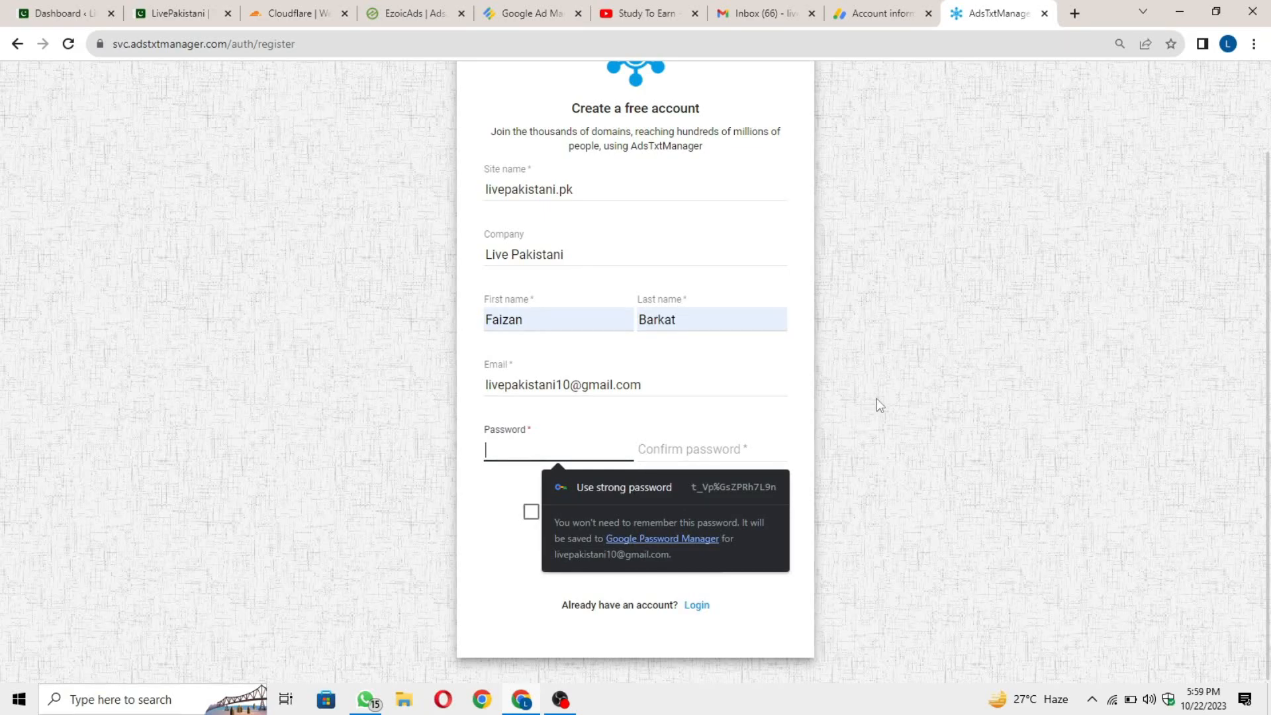
pyautogui.click(624, 488)
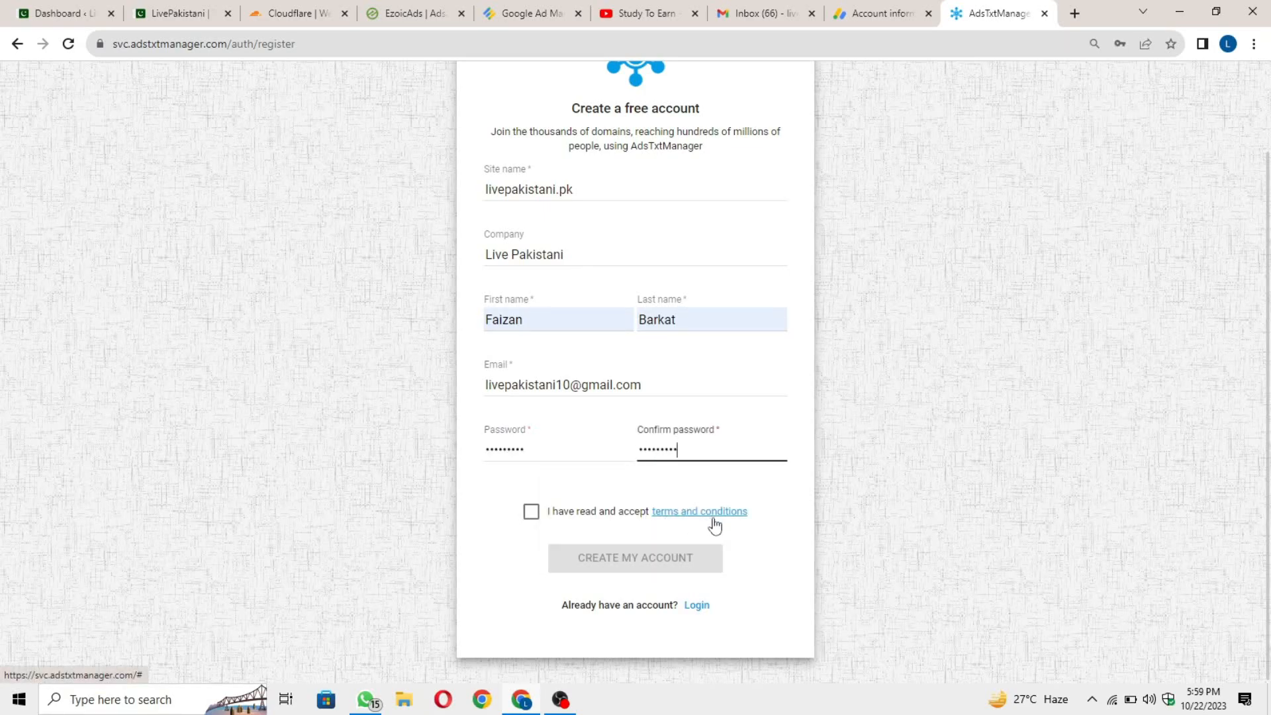
pyautogui.click(531, 512)
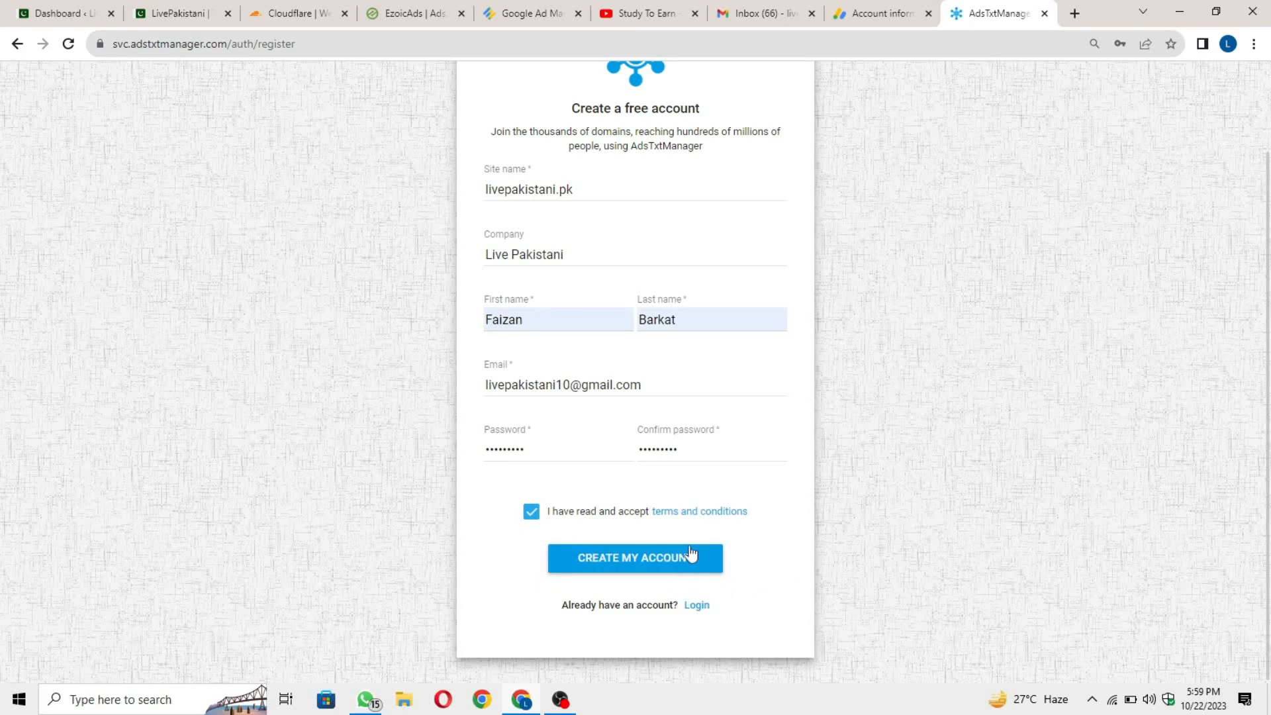
pyautogui.scroll(1, 781, 546)
# Create the Ads.txt Manager account, skip the welcome tour, and open the Get Started wizard.
pyautogui.click(649, 636)
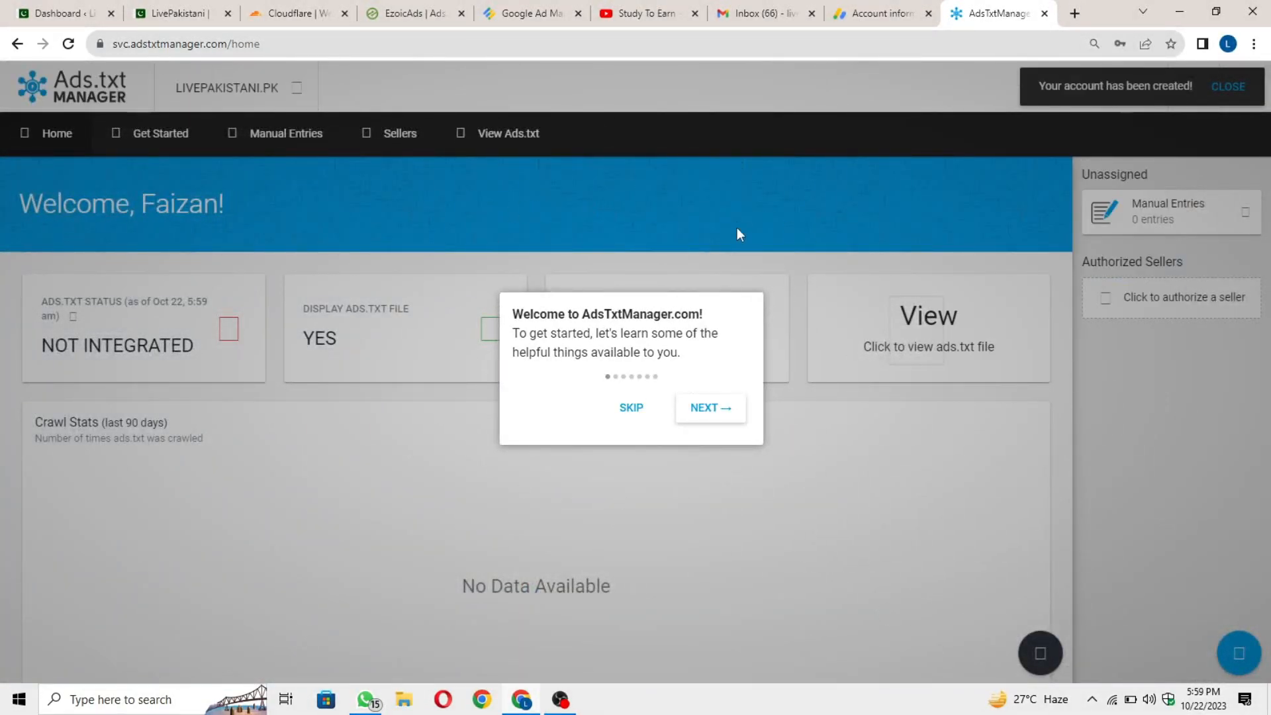
pyautogui.click(632, 410)
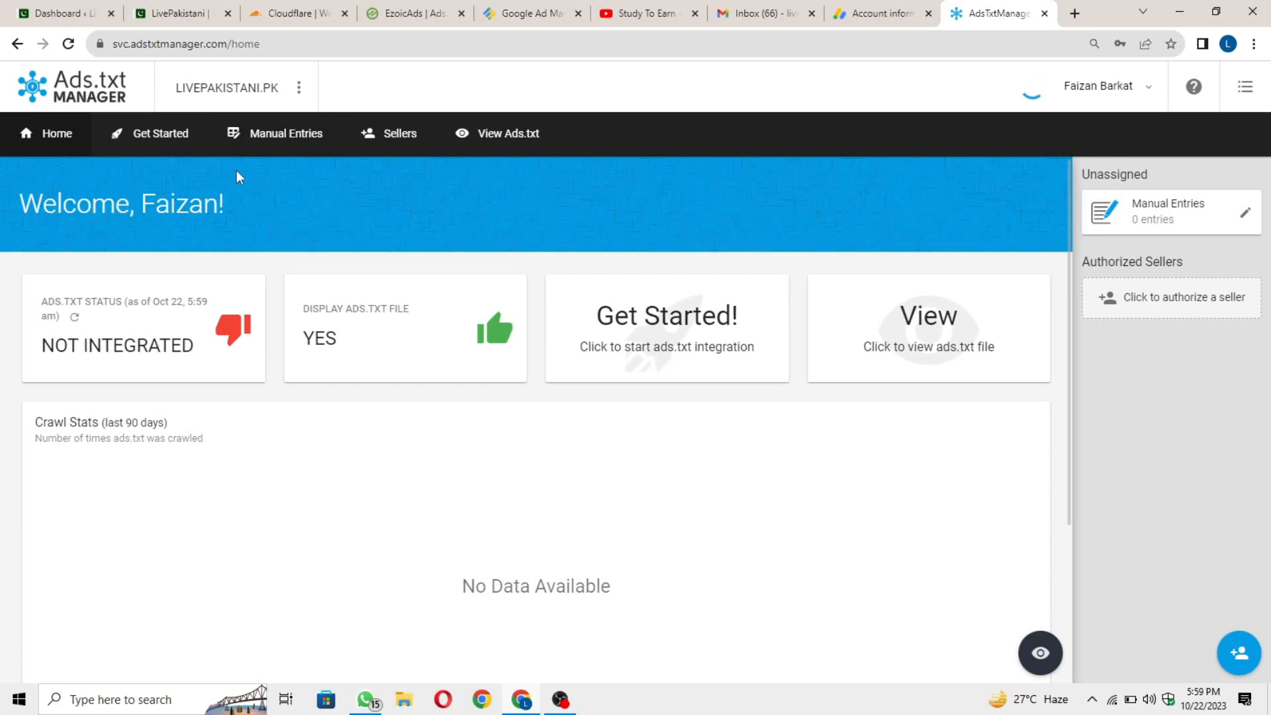
pyautogui.click(626, 372)
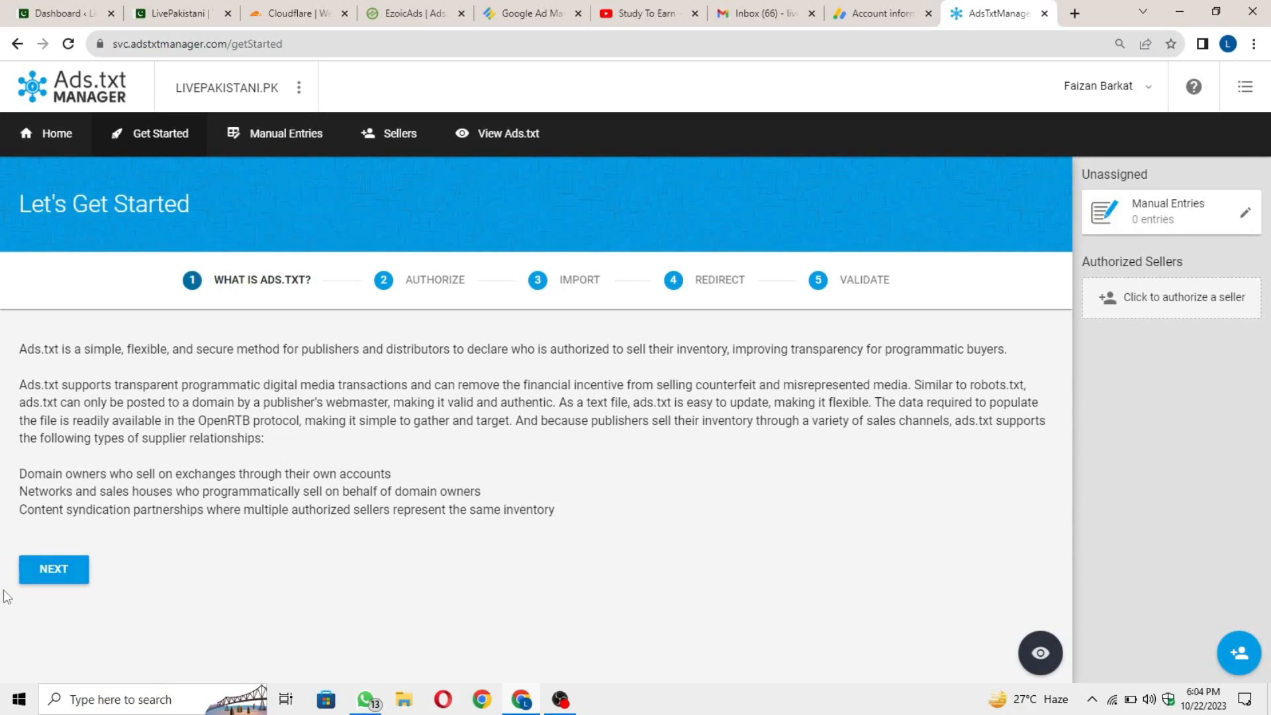
# Authorize Google Ad Manager, Google AdSense and Ezoic as sellers, then continue to the Import step.
pyautogui.click(55, 578)
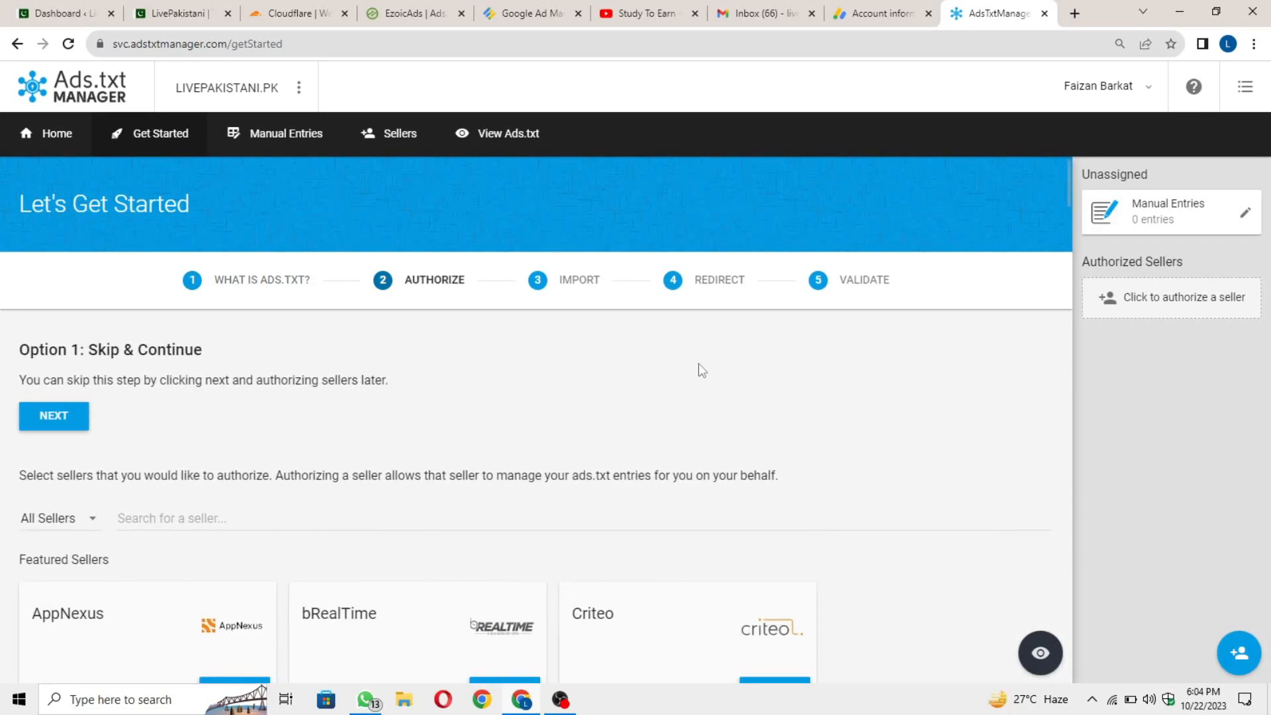
pyautogui.scroll(-7, 897, 433)
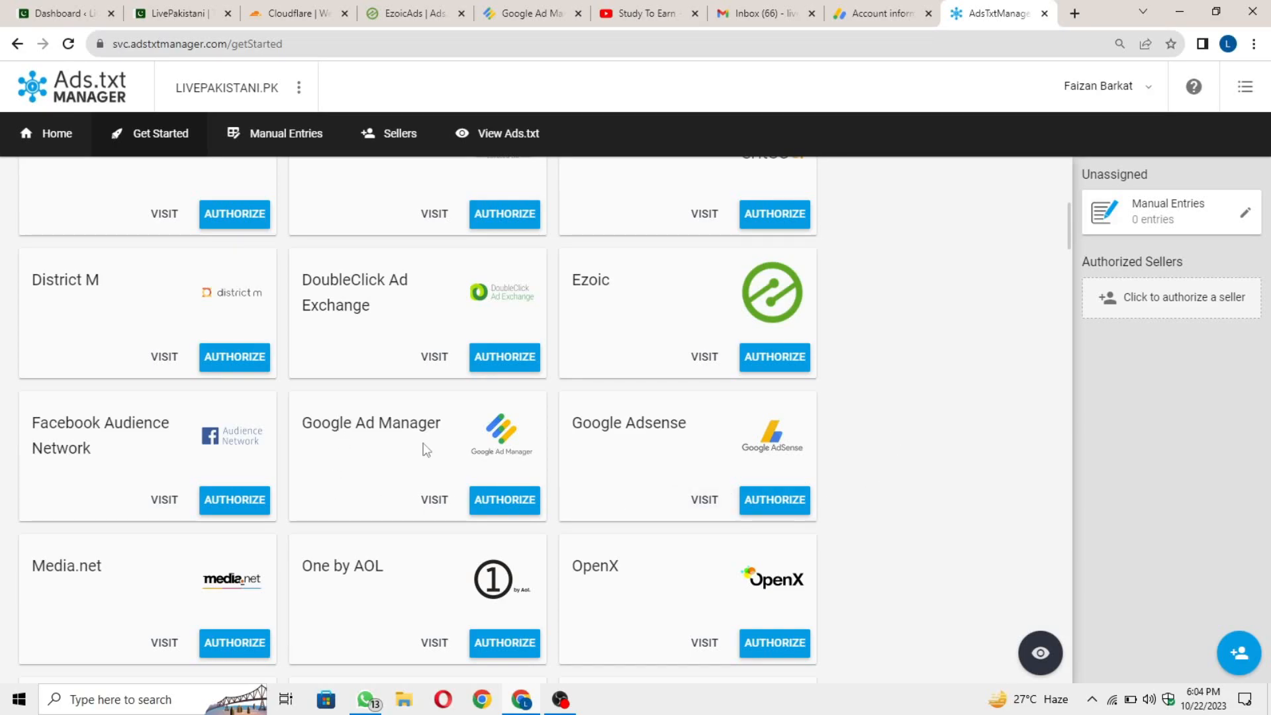
pyautogui.click(512, 514)
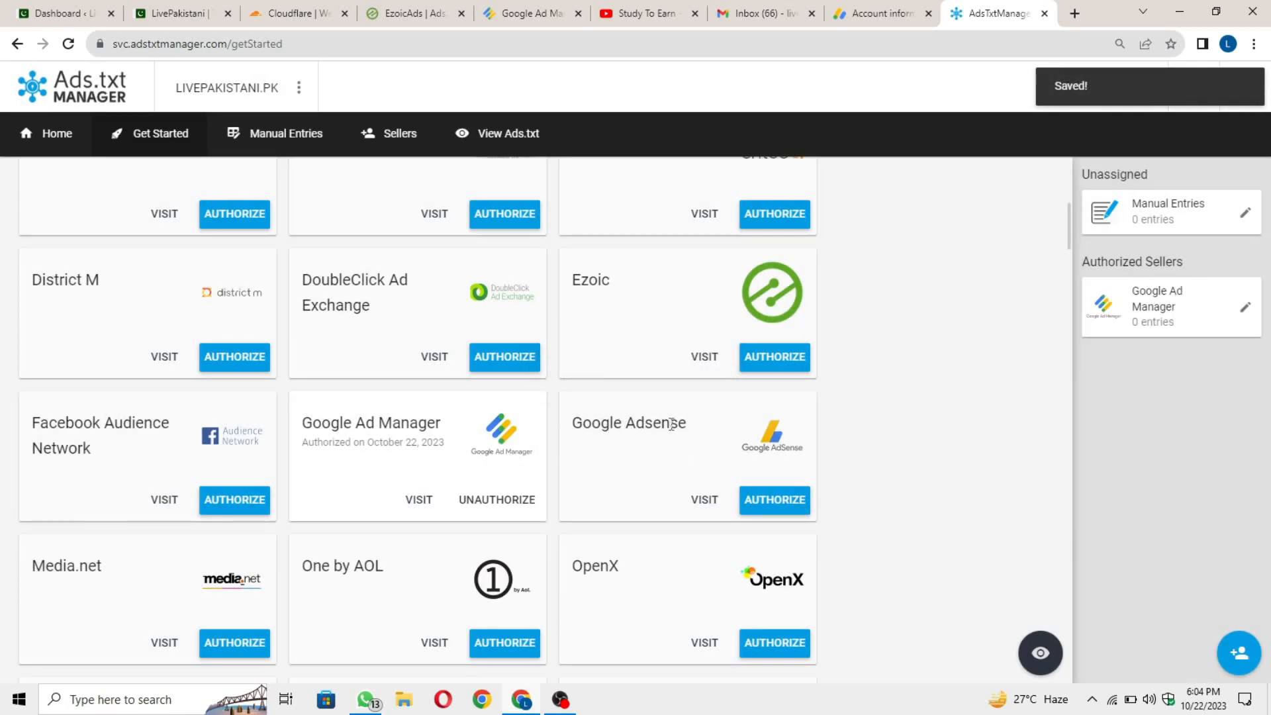
pyautogui.click(781, 504)
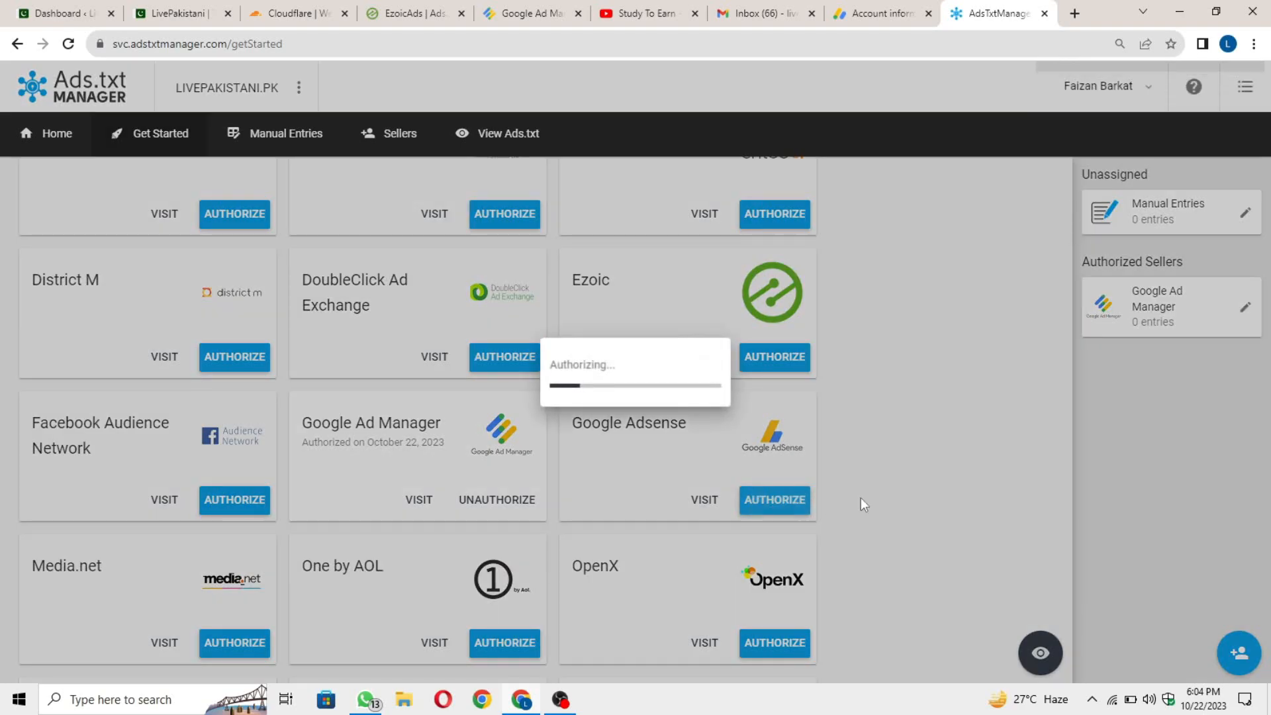
pyautogui.scroll(-5, 789, 480)
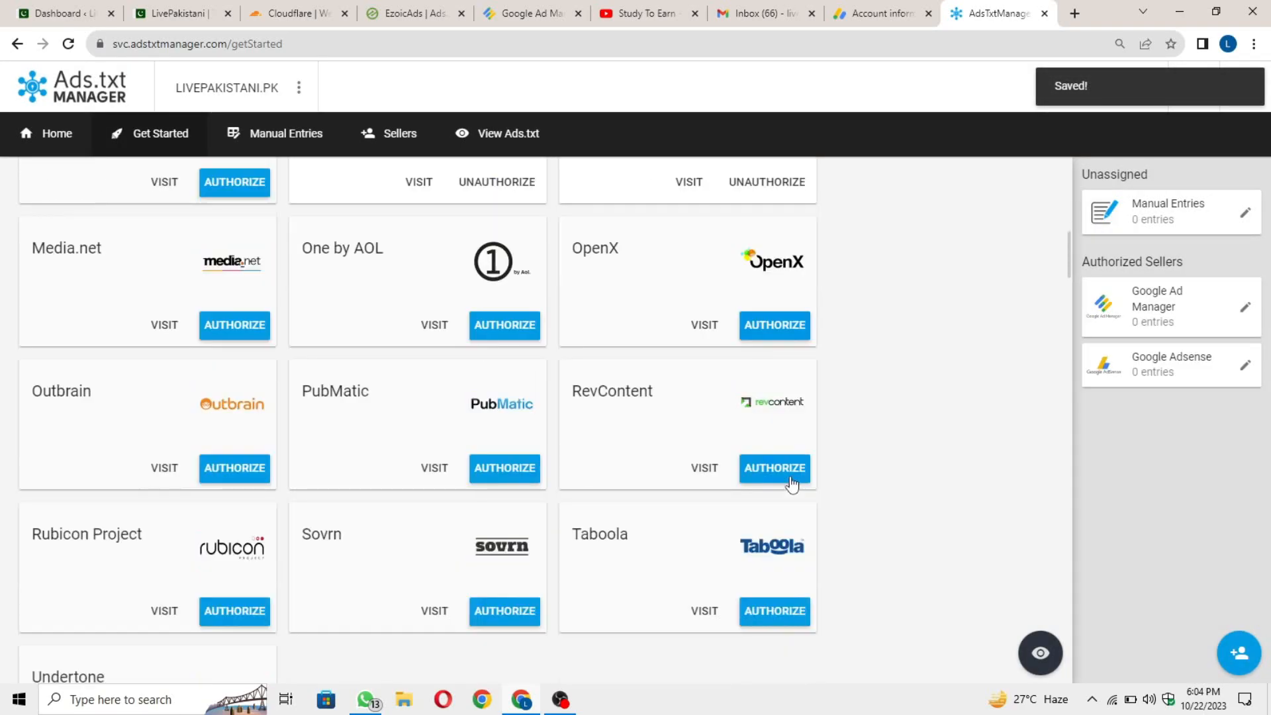
pyautogui.scroll(-3, 789, 475)
pyautogui.scroll(8, 766, 474)
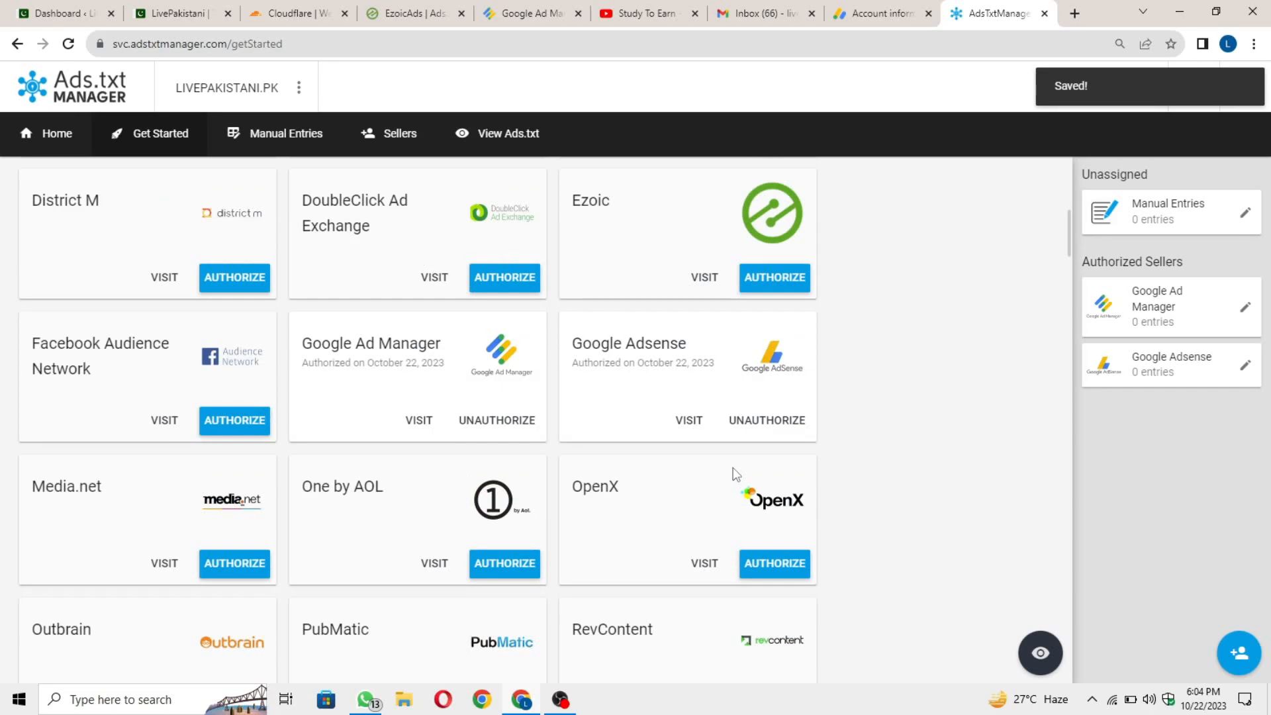
pyautogui.scroll(3, 636, 318)
pyautogui.scroll(-1, 734, 384)
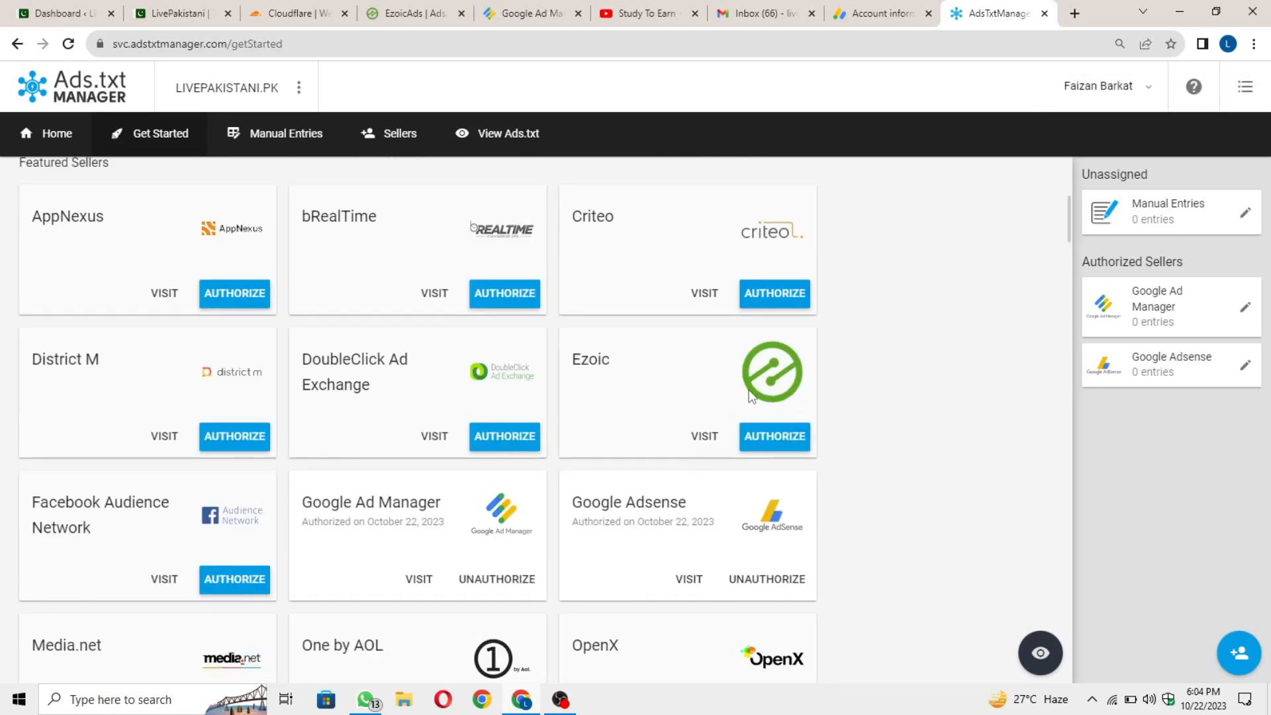
pyautogui.click(785, 444)
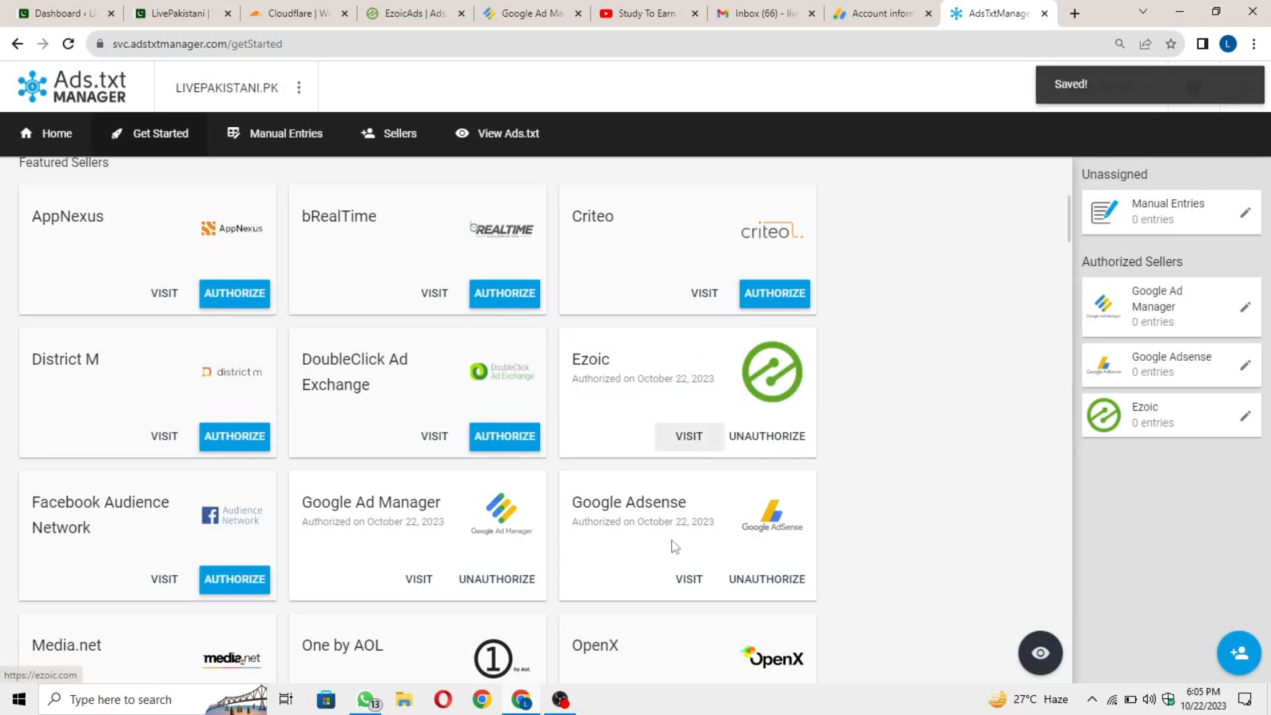
pyautogui.scroll(5, 537, 445)
pyautogui.click(58, 421)
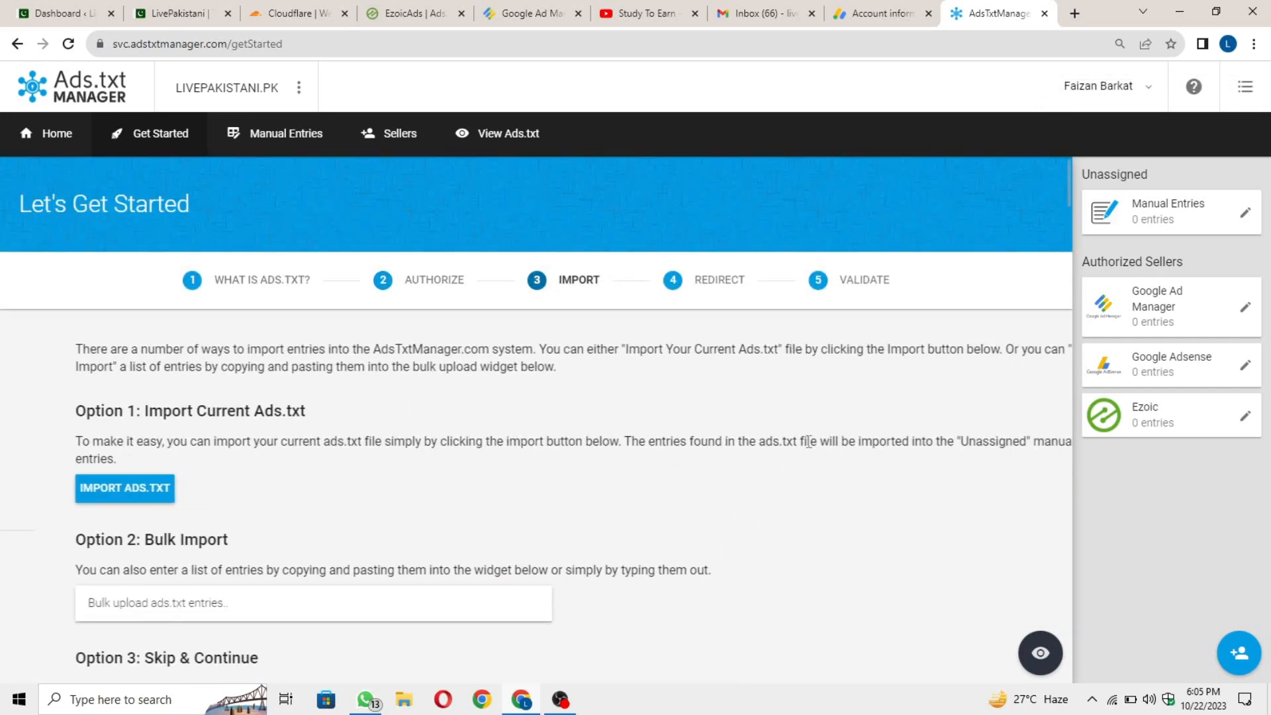
# Skip importing in Ads.txt Manager to reach the Redirect step and select its account ID number.
pyautogui.scroll(-1, 344, 466)
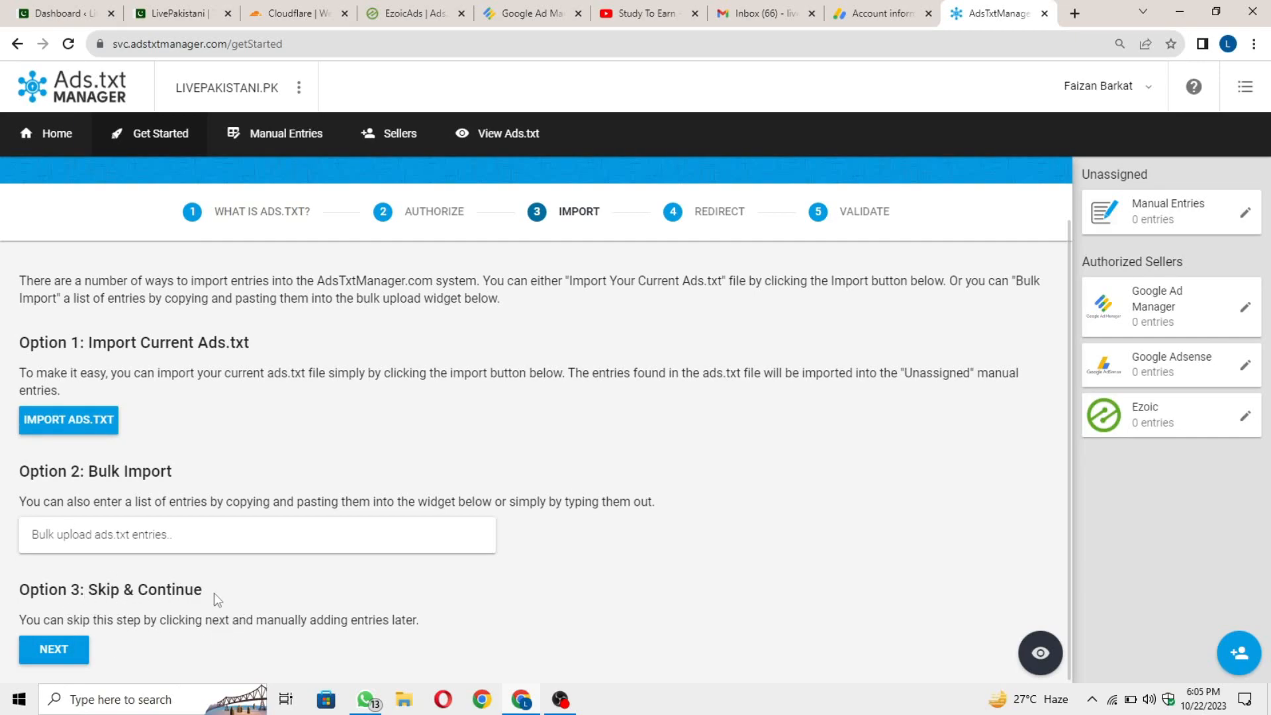
pyautogui.click(54, 655)
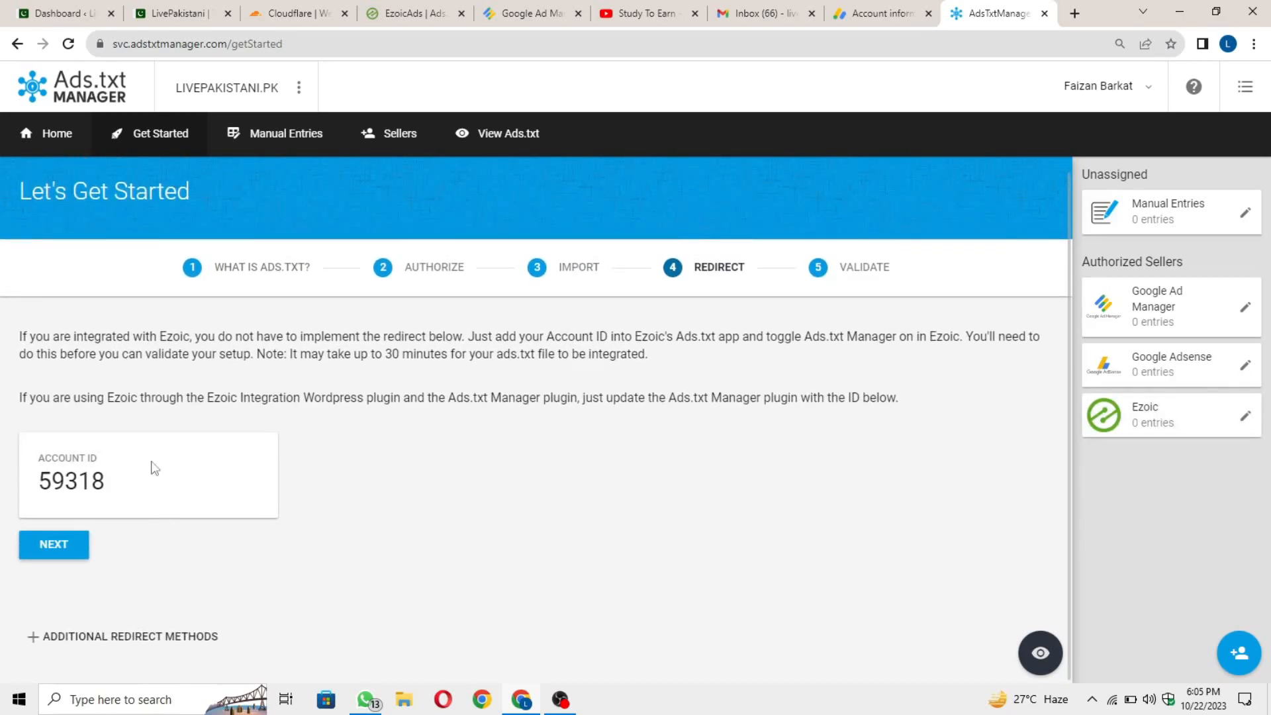
pyautogui.moveTo(35, 449); pyautogui.dragTo(109, 457)
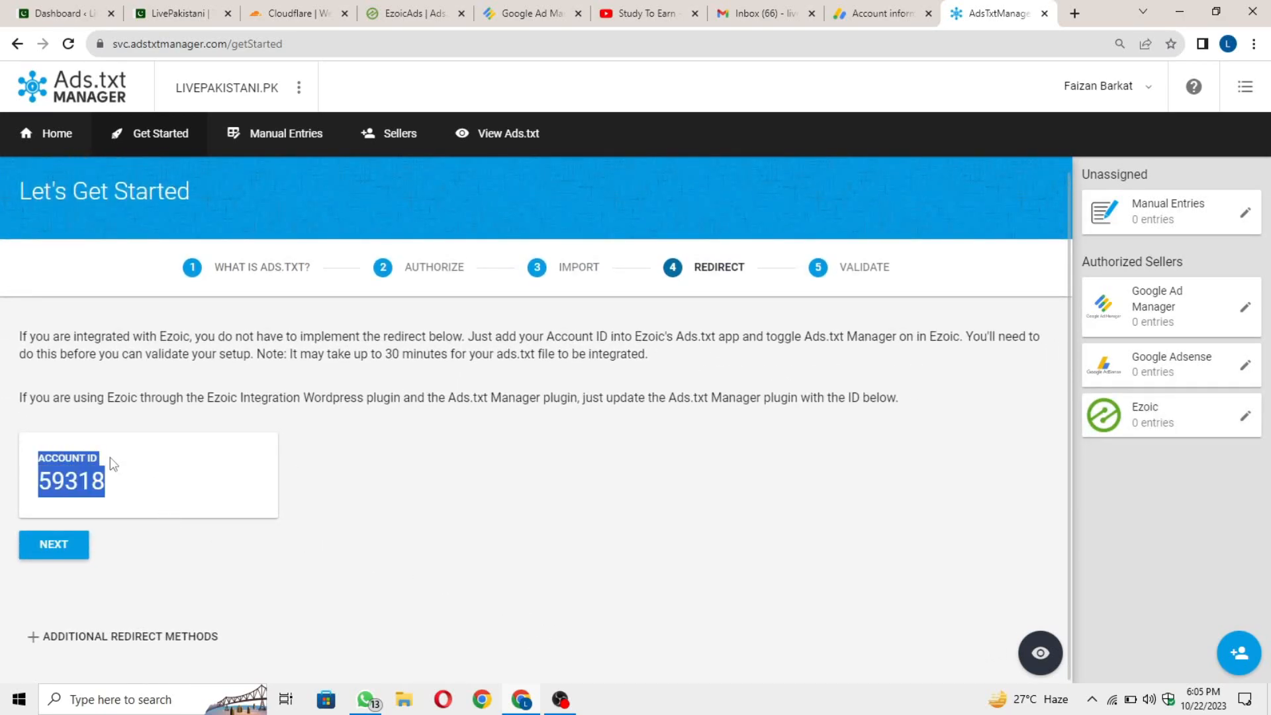
pyautogui.click(110, 457)
pyautogui.moveTo(37, 481); pyautogui.dragTo(86, 481)
pyautogui.hotkey('ctrl', 'c')
# Paste the Ads.txt Manager account ID into Ezoic's manual ads.txt setup field.
pyautogui.click(428, 9)
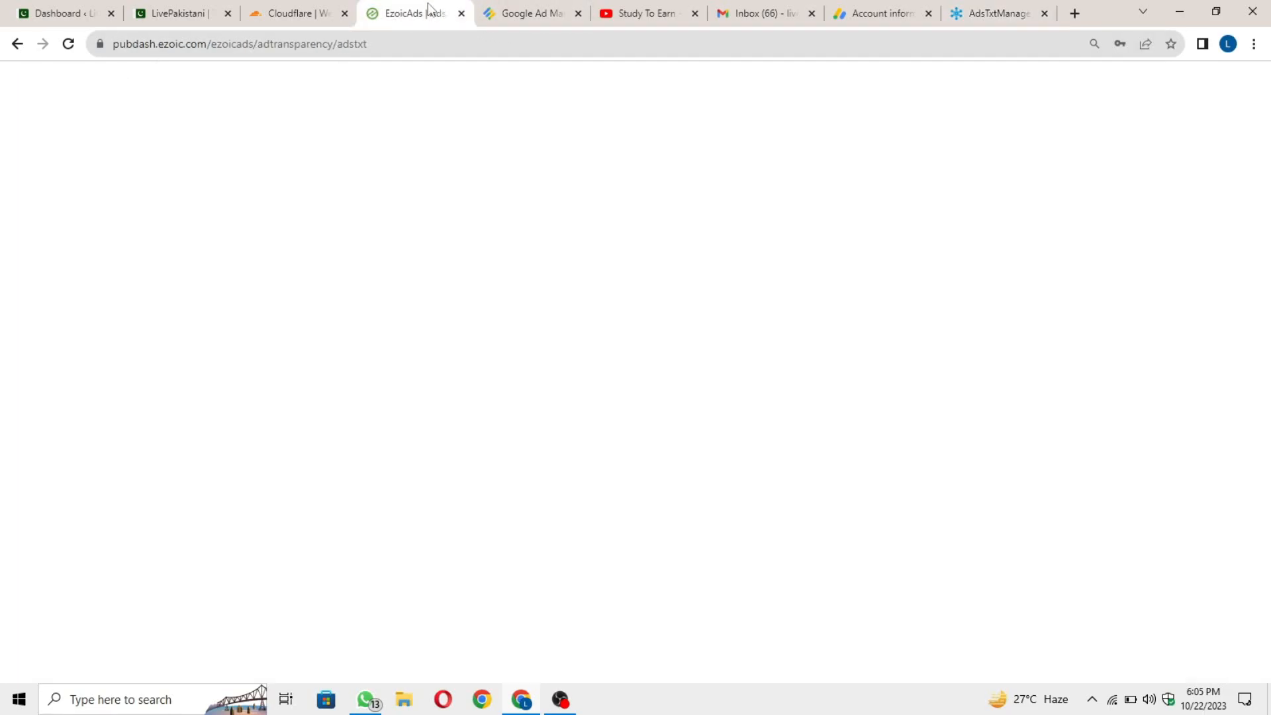
pyautogui.moveTo(373, 399); pyautogui.dragTo(530, 401)
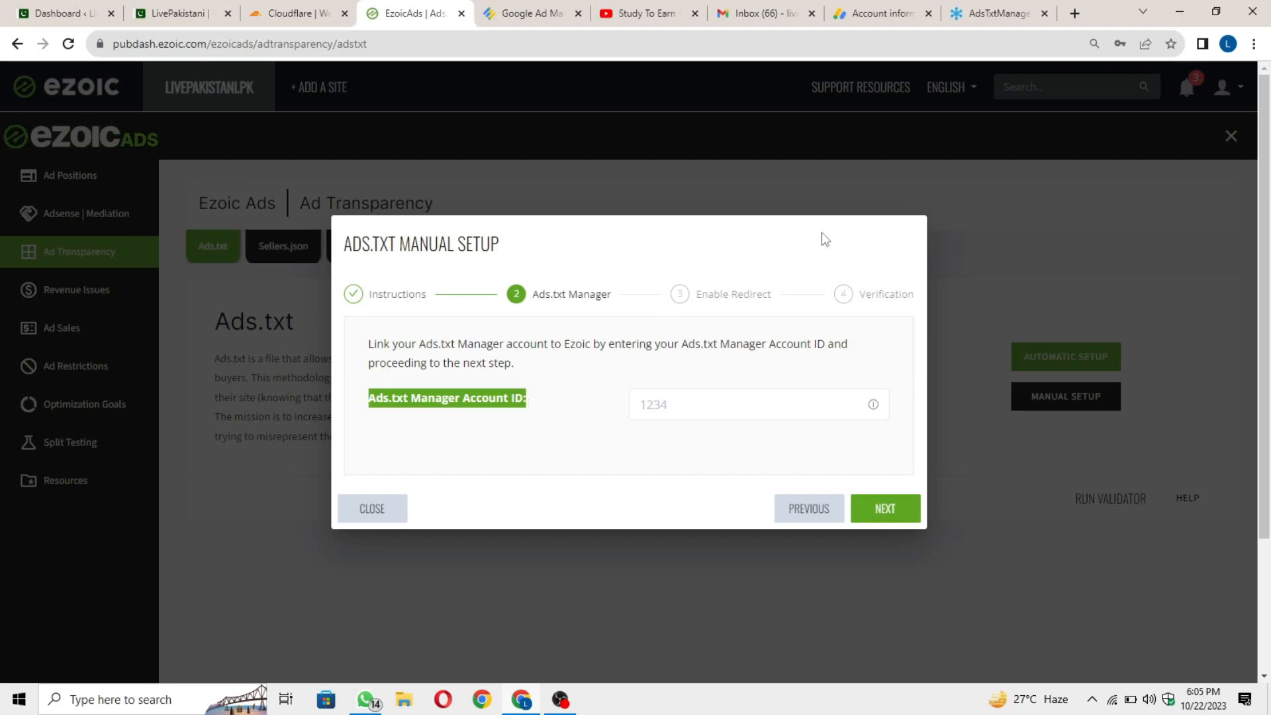
pyautogui.click(667, 400)
pyautogui.hotkey('ctrl', 'v')
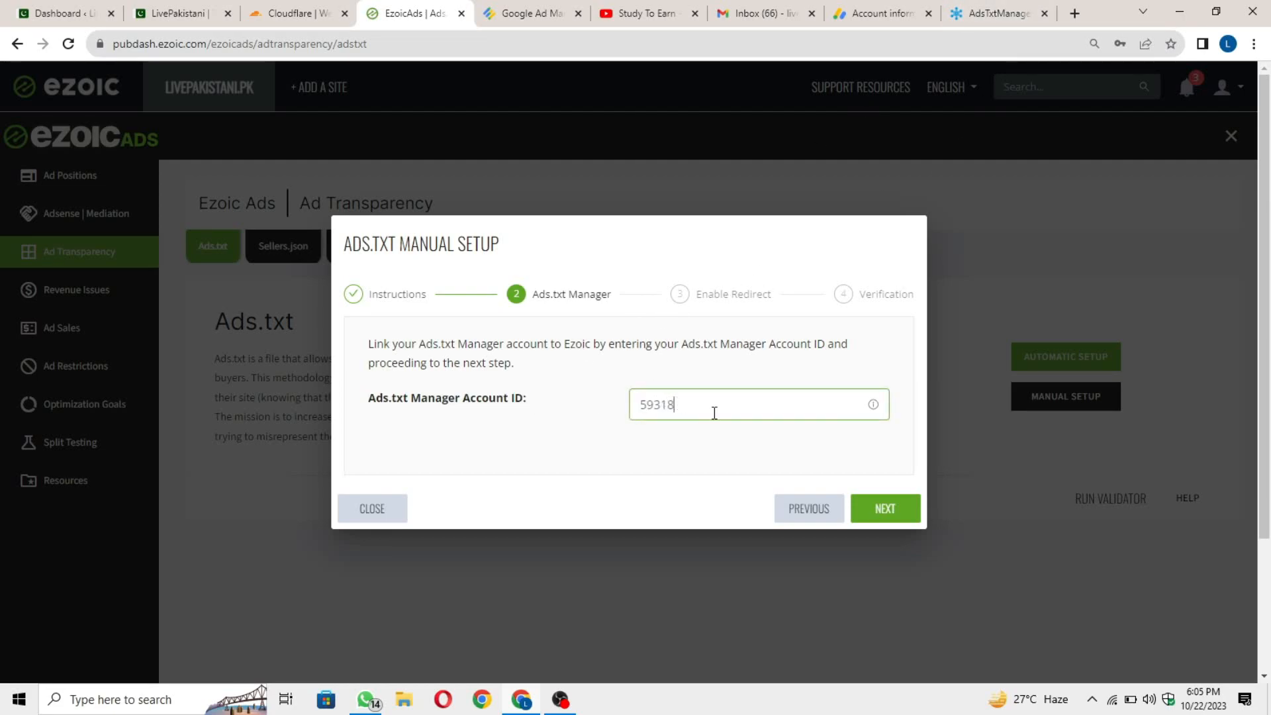
# Submit the ID, recheck ads.txt status despite the traffic warning, and finish the setup.
pyautogui.click(887, 520)
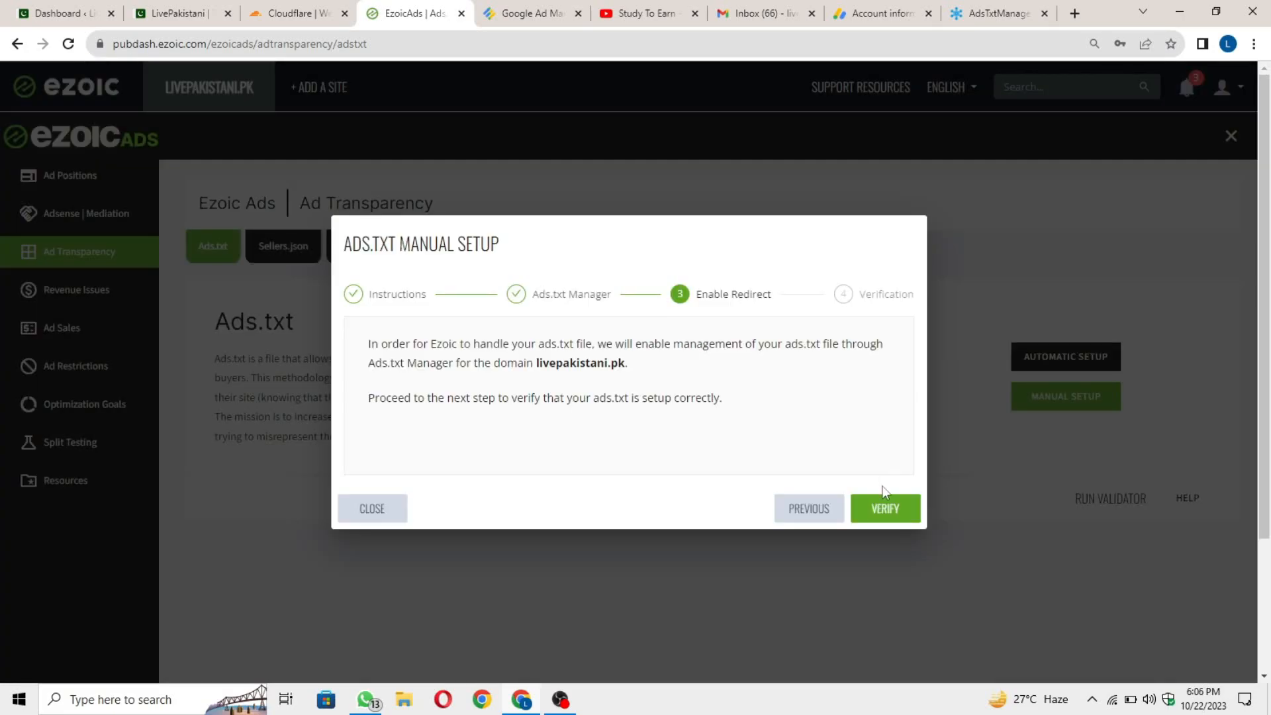
pyautogui.click(894, 519)
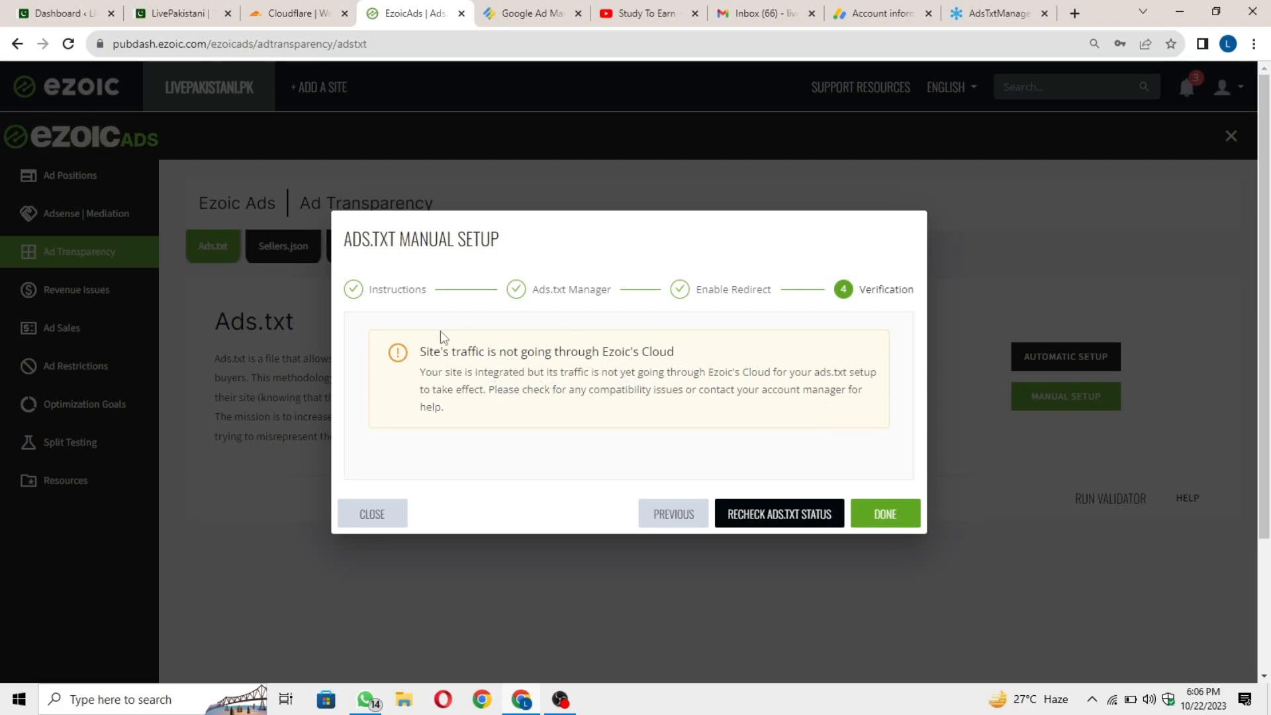
pyautogui.moveTo(421, 351); pyautogui.dragTo(831, 344)
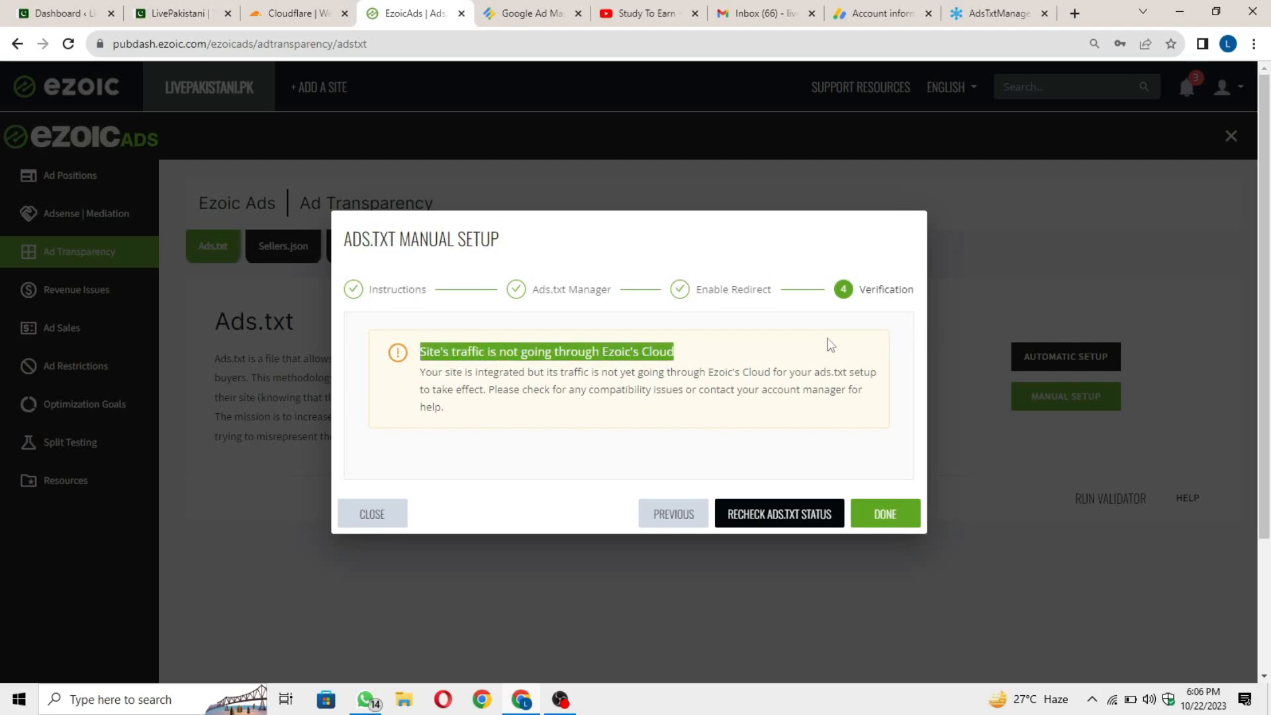
pyautogui.click(789, 351)
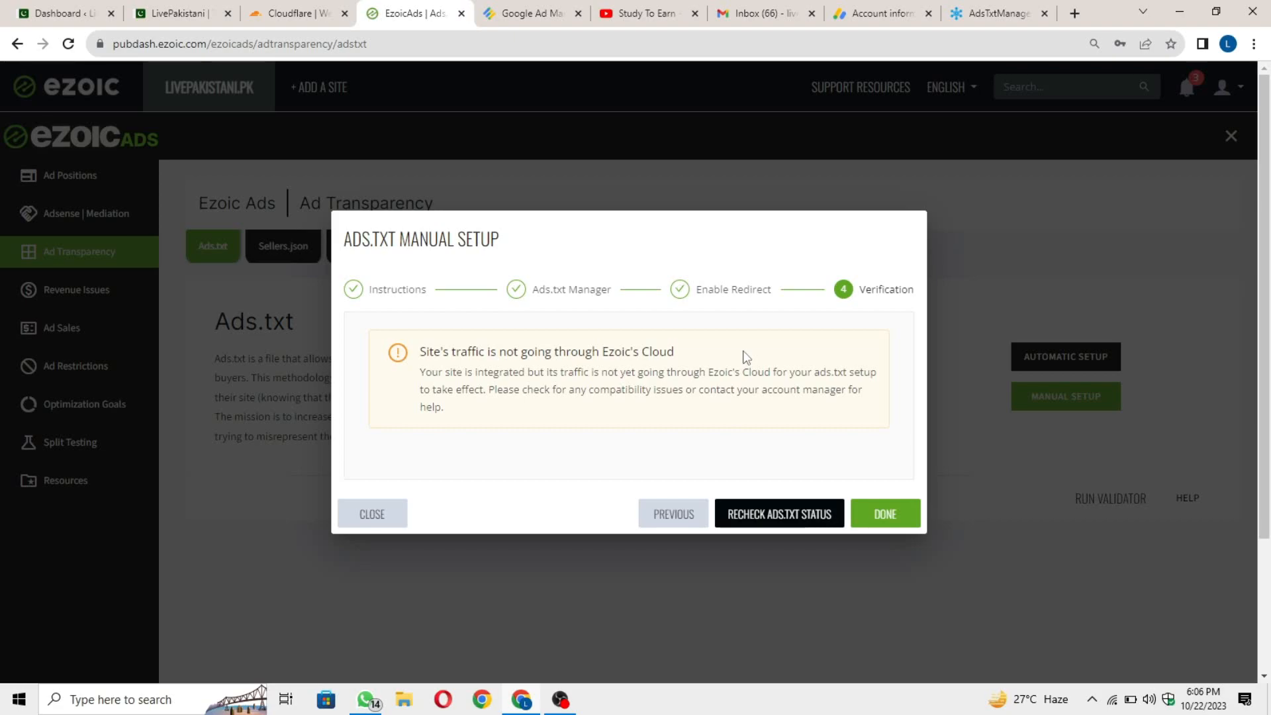
pyautogui.click(800, 523)
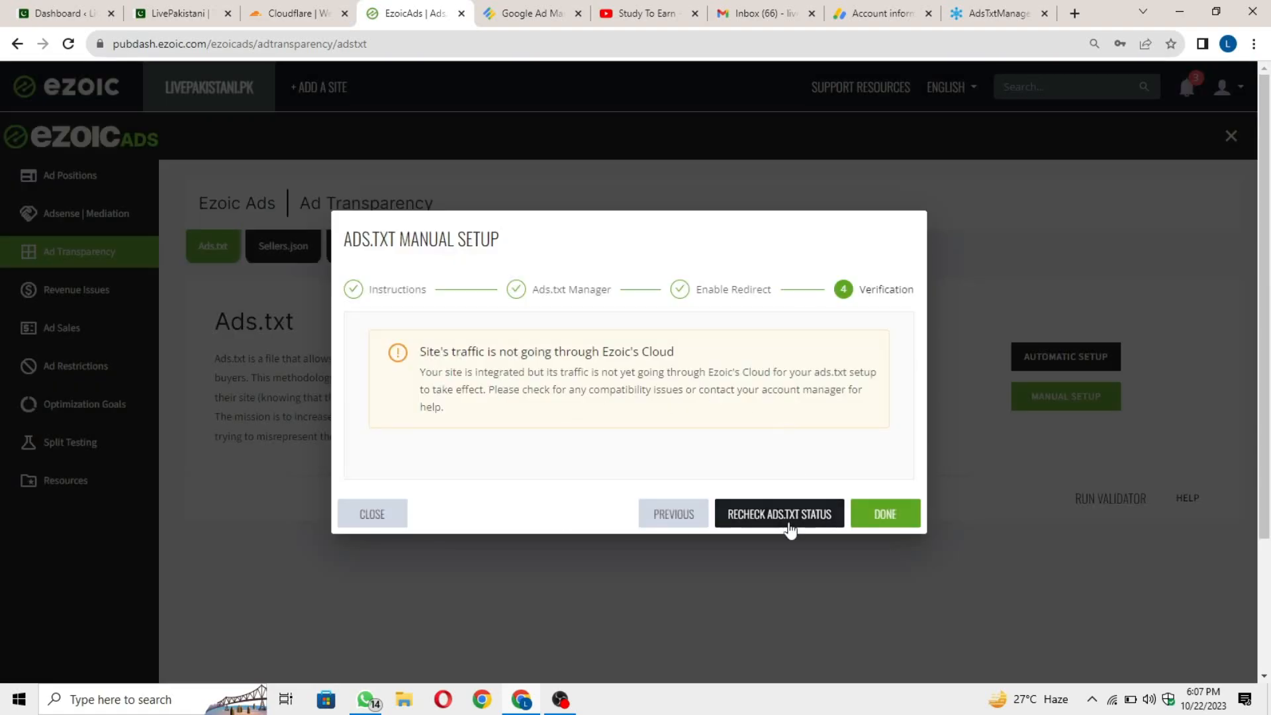
pyautogui.click(911, 527)
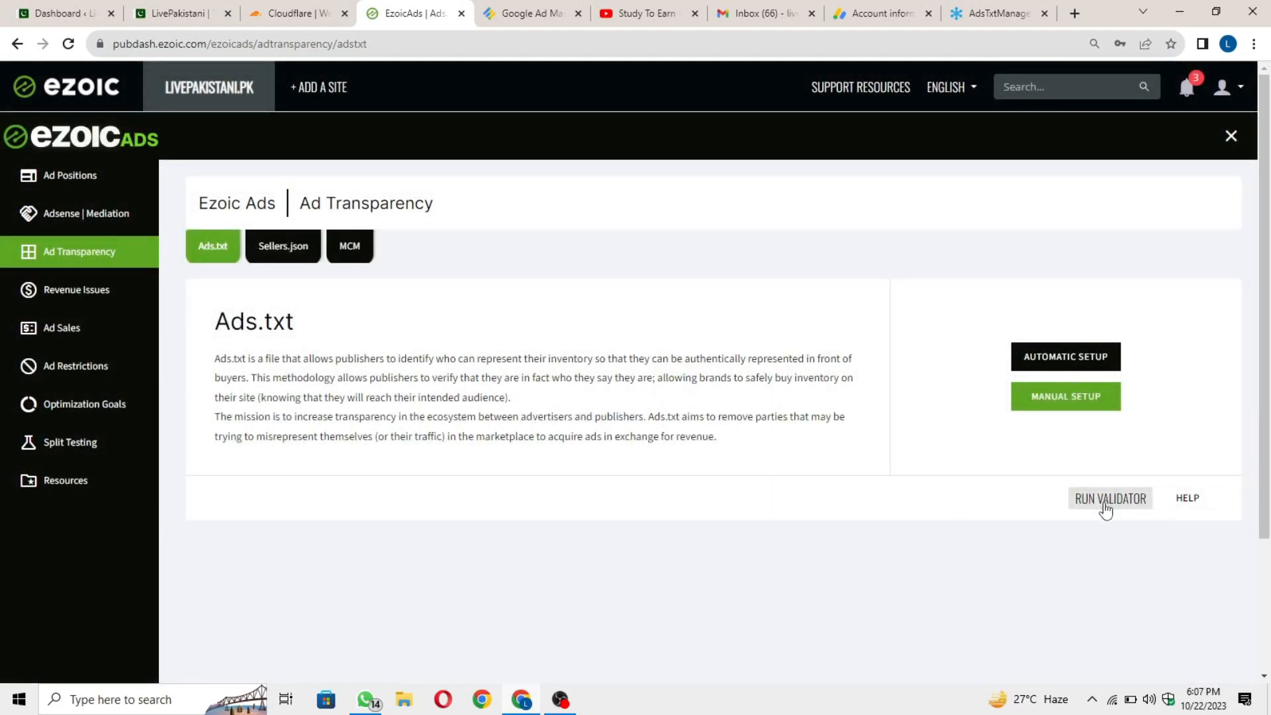
# Run the ads.txt validator, review the not-ready result and missing entries, and close it.
pyautogui.click(1116, 515)
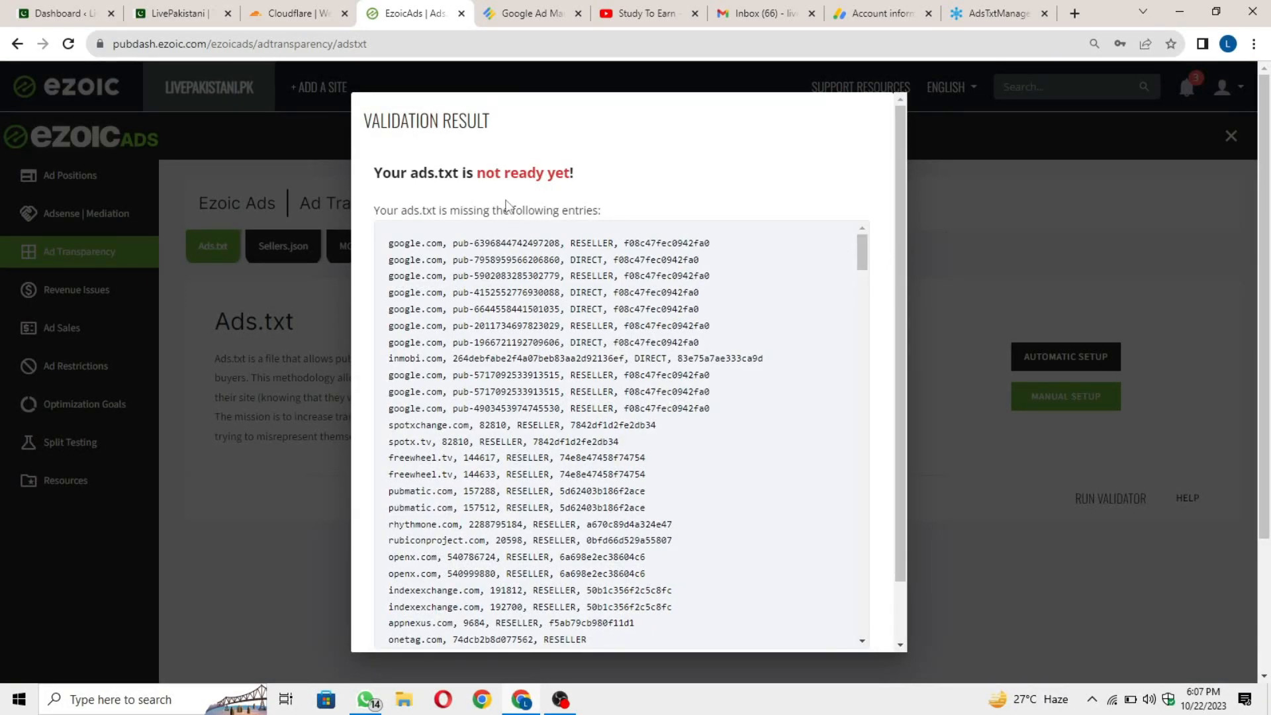
pyautogui.moveTo(378, 178); pyautogui.dragTo(576, 180)
pyautogui.click(589, 189)
pyautogui.scroll(-3, 871, 216)
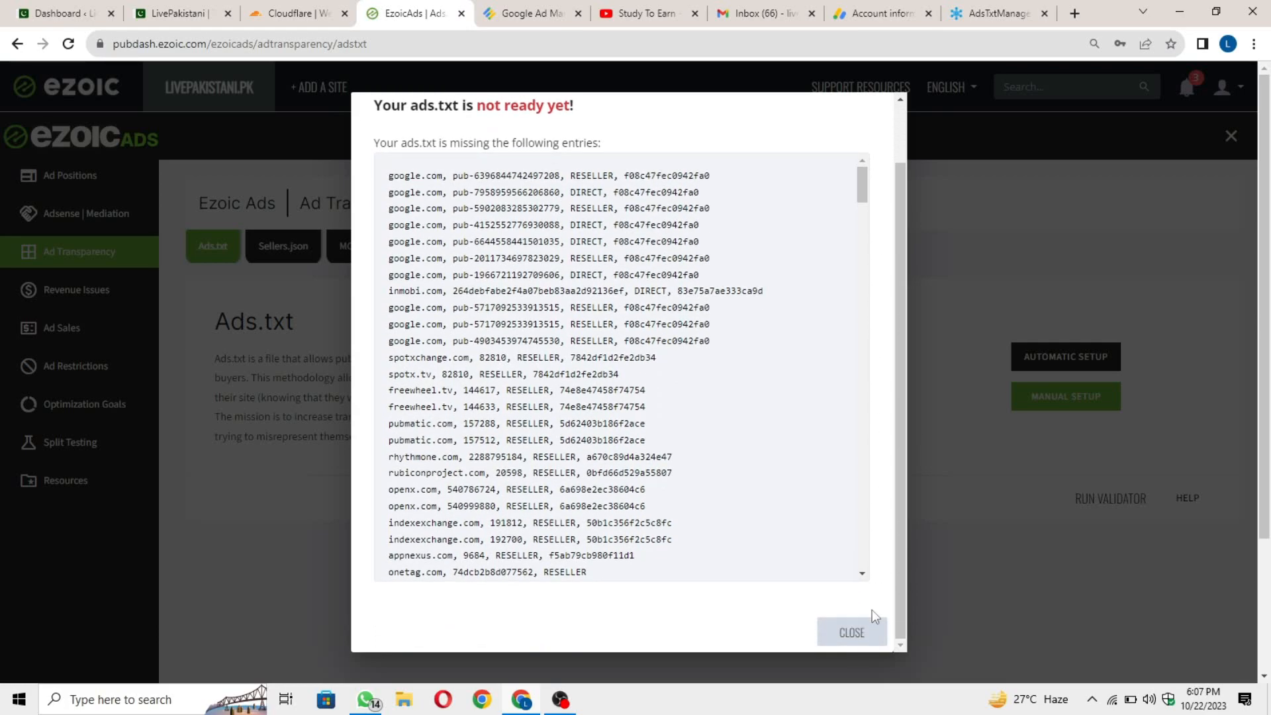
pyautogui.click(854, 632)
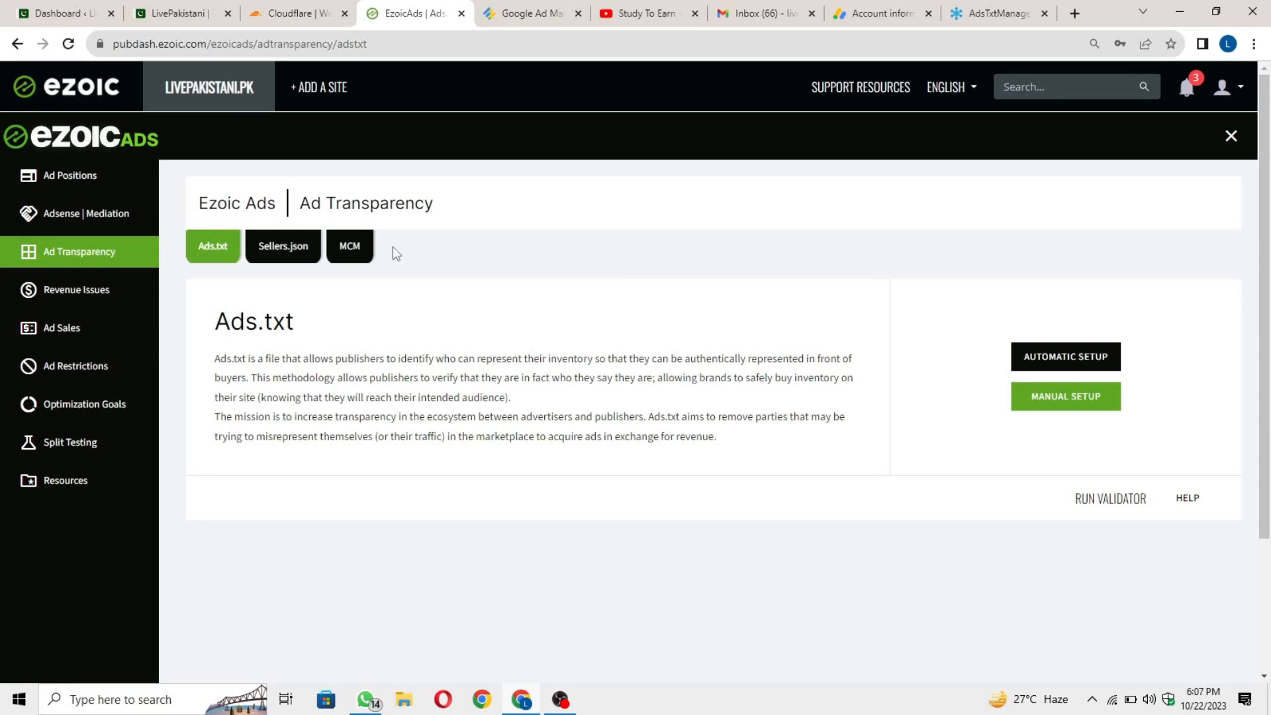
# Open the MCM section's Additional Details and confirm the status still reads Action Required.
pyautogui.click(361, 253)
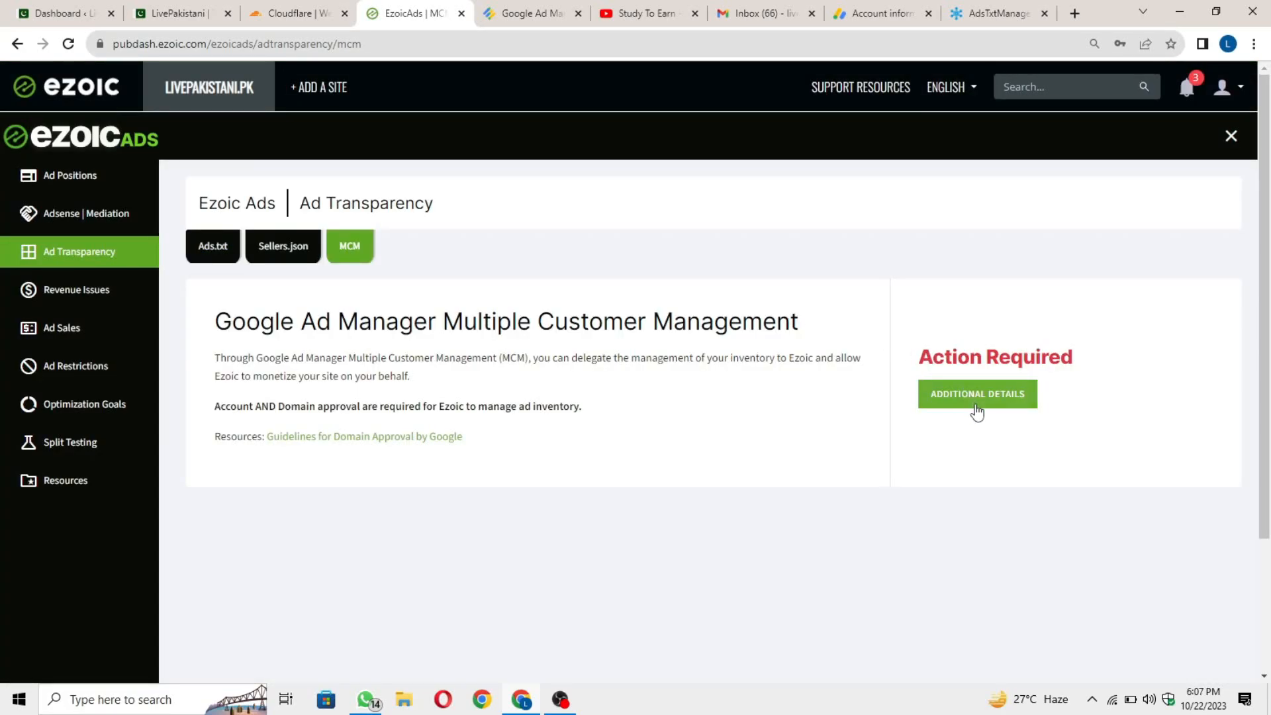
pyautogui.click(992, 393)
pyautogui.click(922, 437)
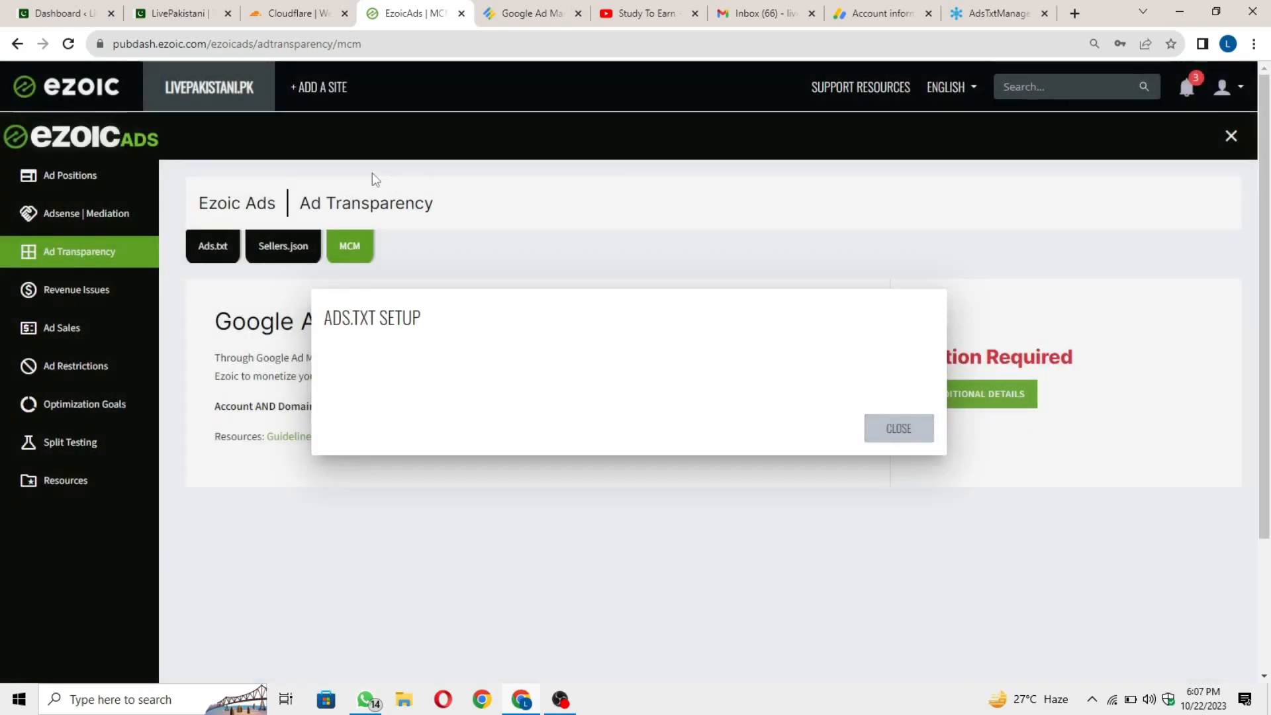
pyautogui.click(68, 46)
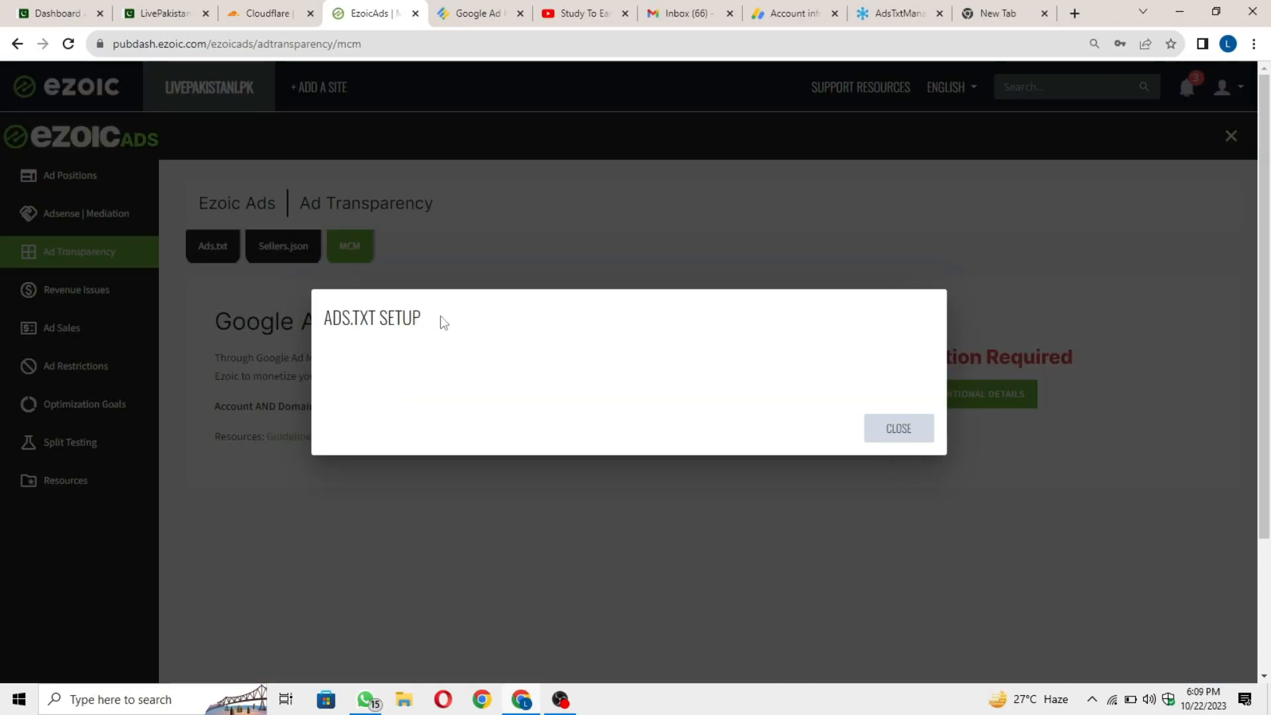
pyautogui.moveTo(443, 322); pyautogui.dragTo(328, 319)
pyautogui.click(735, 366)
pyautogui.click(898, 428)
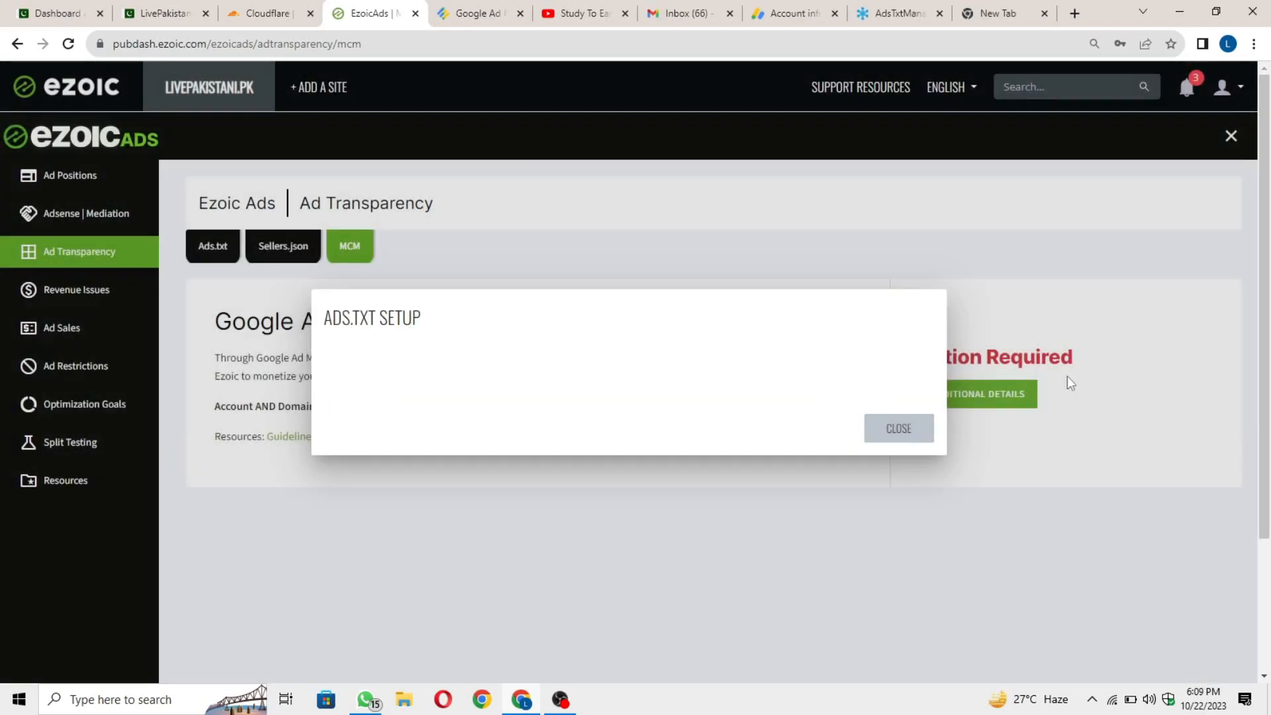
pyautogui.moveTo(1086, 360); pyautogui.dragTo(907, 363)
pyautogui.click(830, 358)
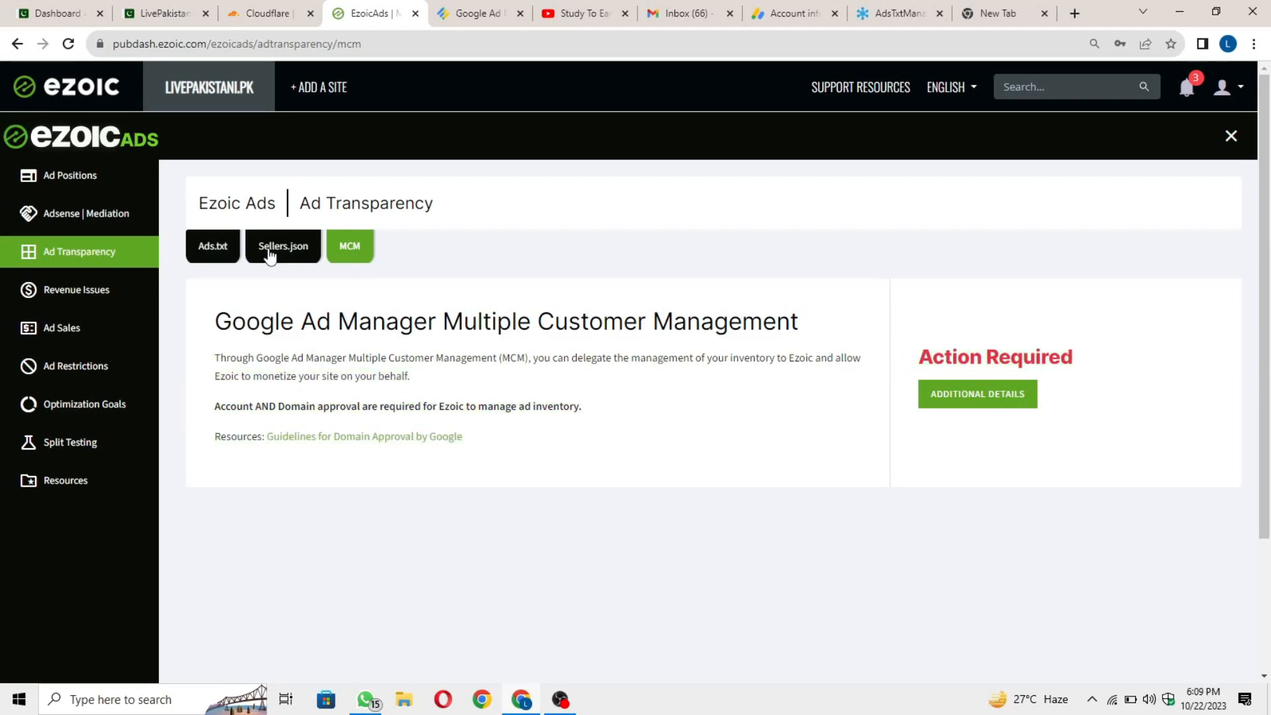
# Rerun the ads.txt validator from the Ads.txt section and close the result.
pyautogui.click(223, 249)
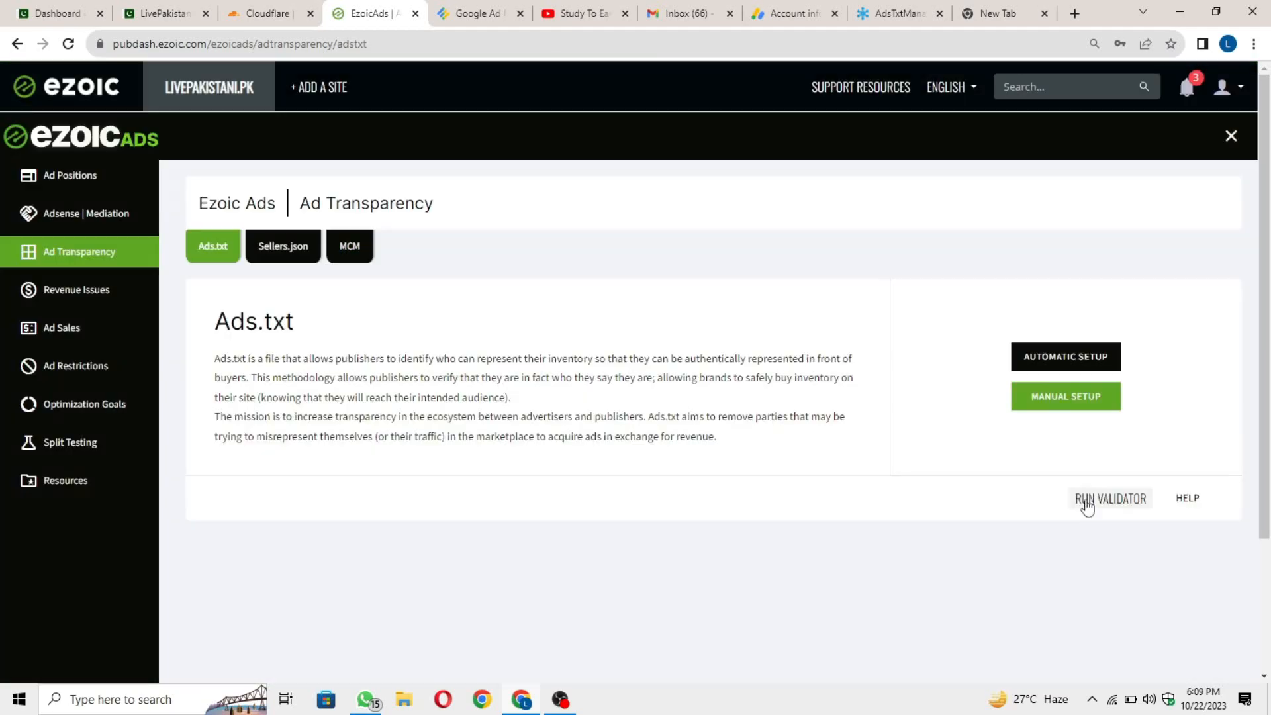
pyautogui.click(1100, 500)
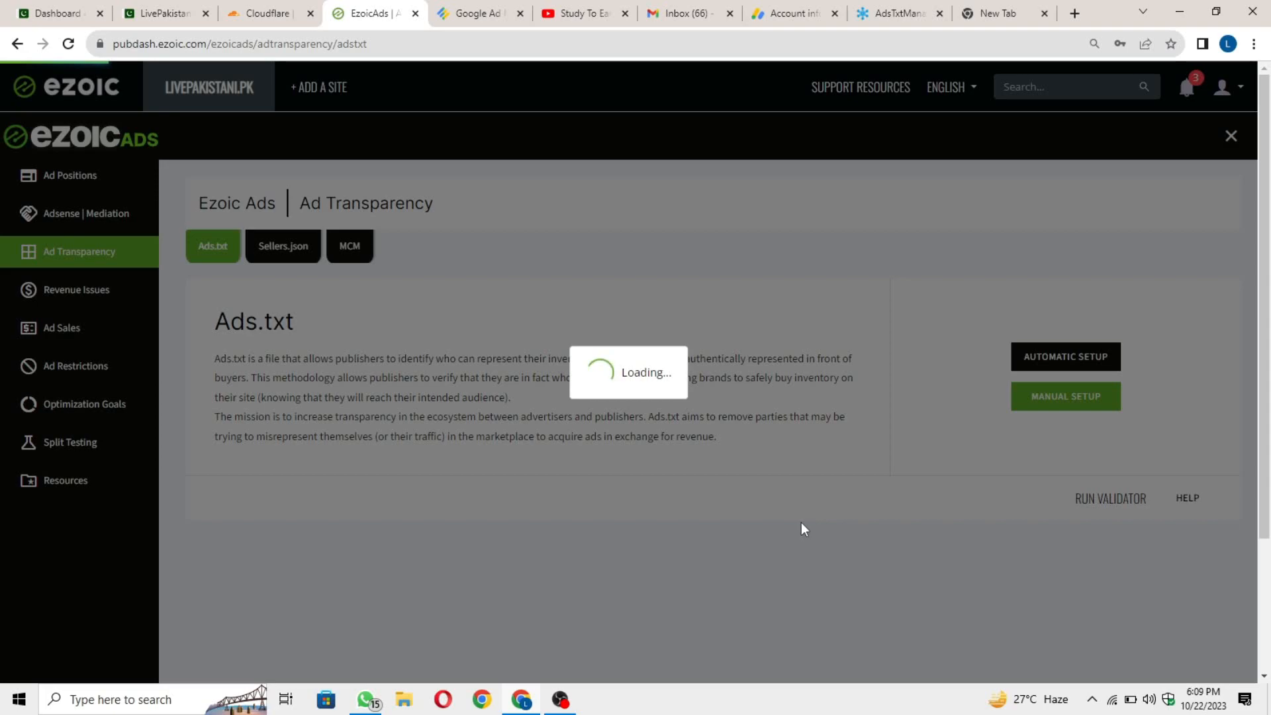
pyautogui.scroll(-1, 879, 312)
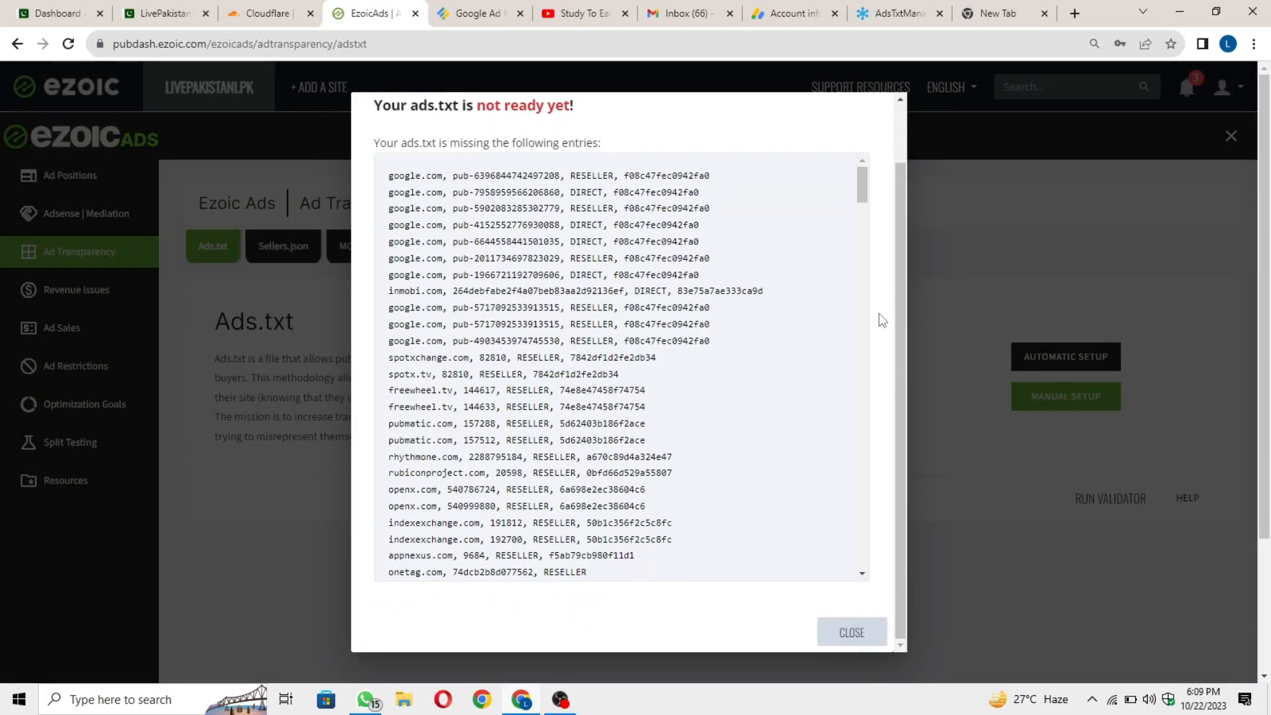
pyautogui.scroll(1, 862, 589)
pyautogui.scroll(-1, 880, 628)
pyautogui.click(881, 633)
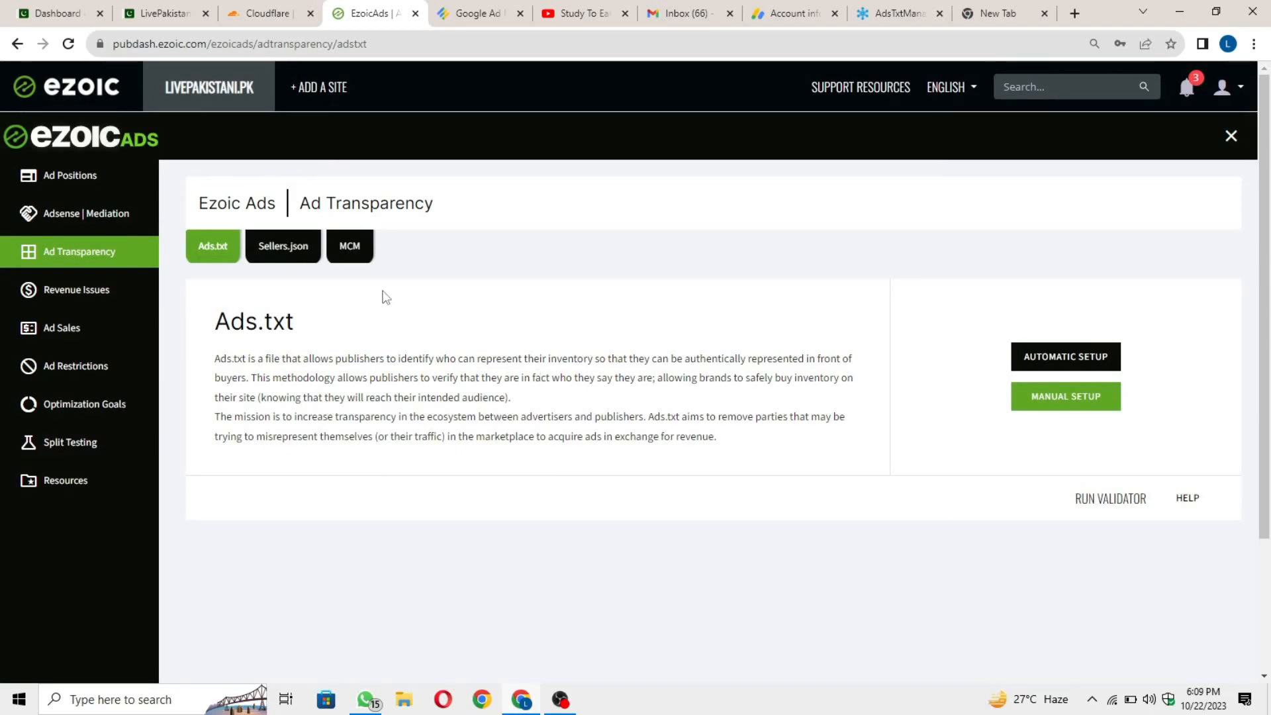
# Recheck the MCM Additional Details twice, then return to the Ezoic dashboard setup checklist.
pyautogui.click(305, 253)
pyautogui.click(361, 248)
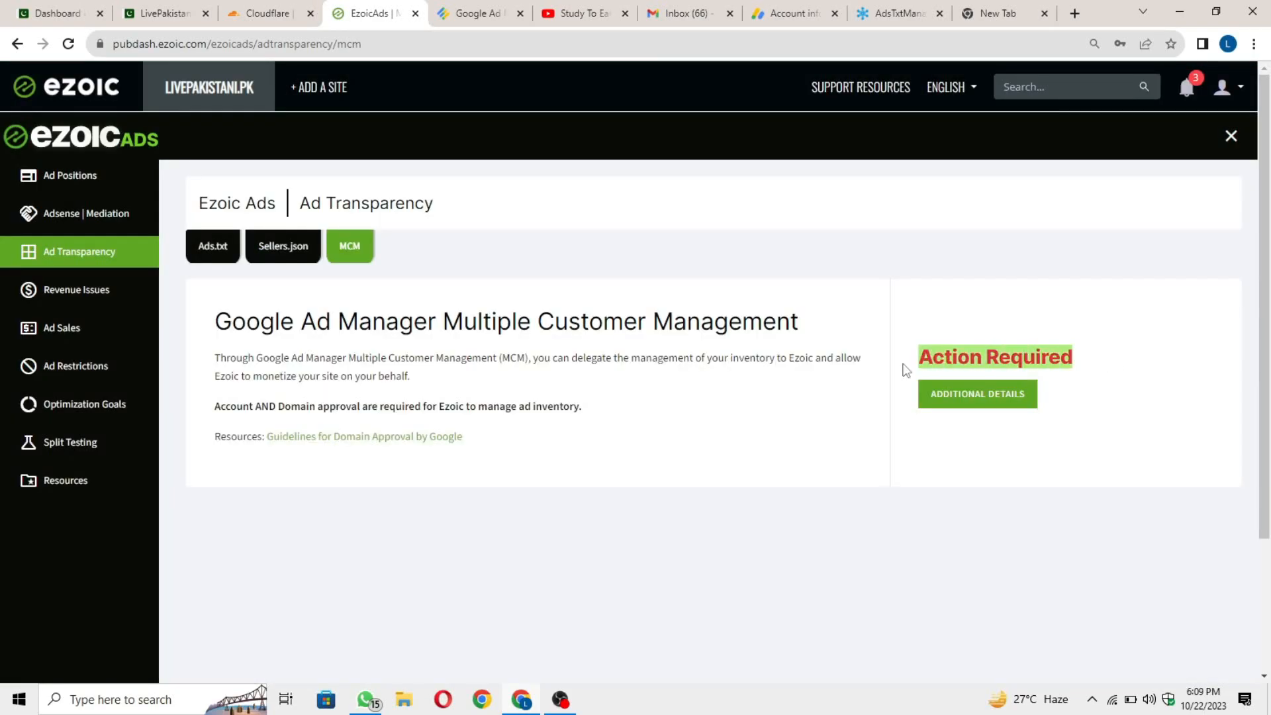
pyautogui.click(1014, 403)
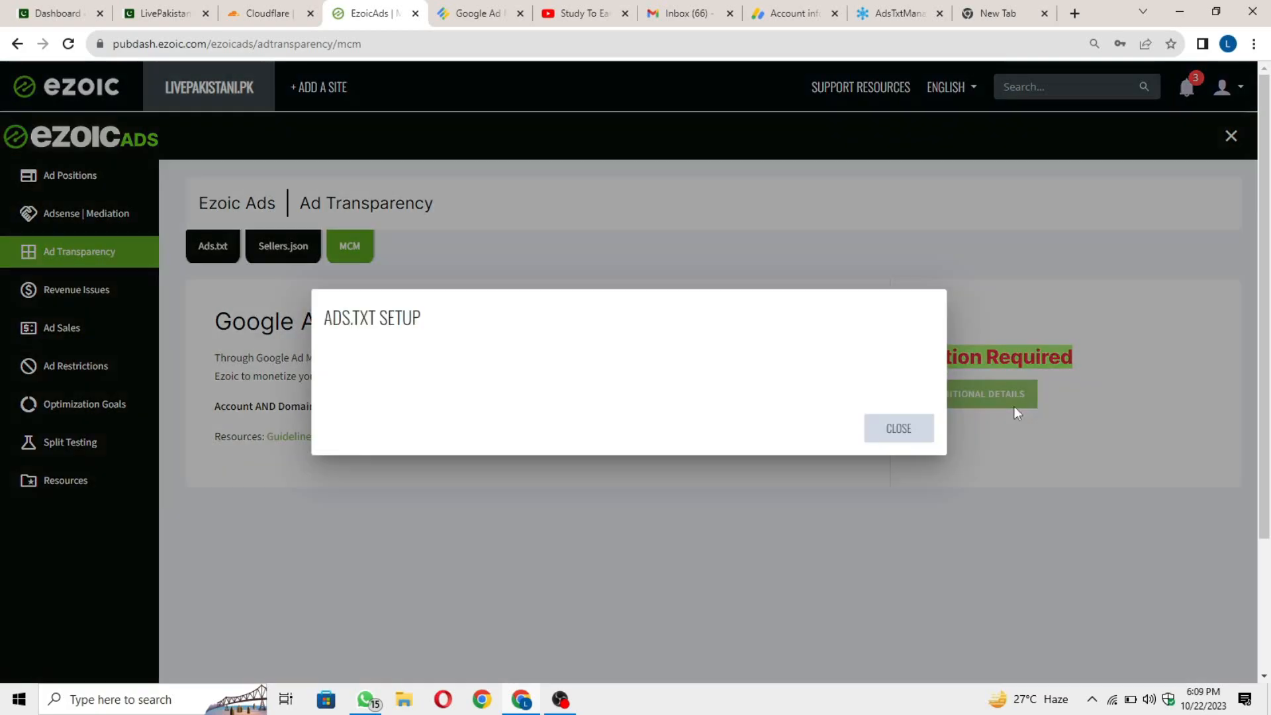
pyautogui.click(898, 429)
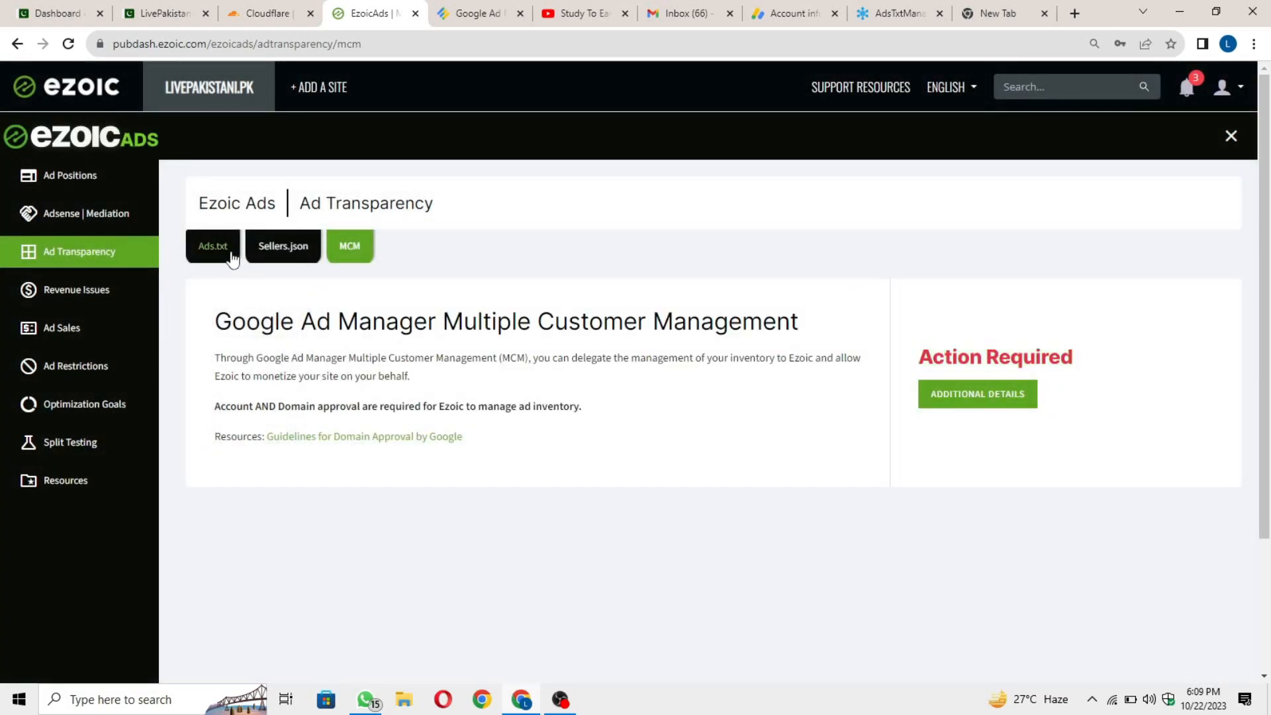
pyautogui.click(227, 253)
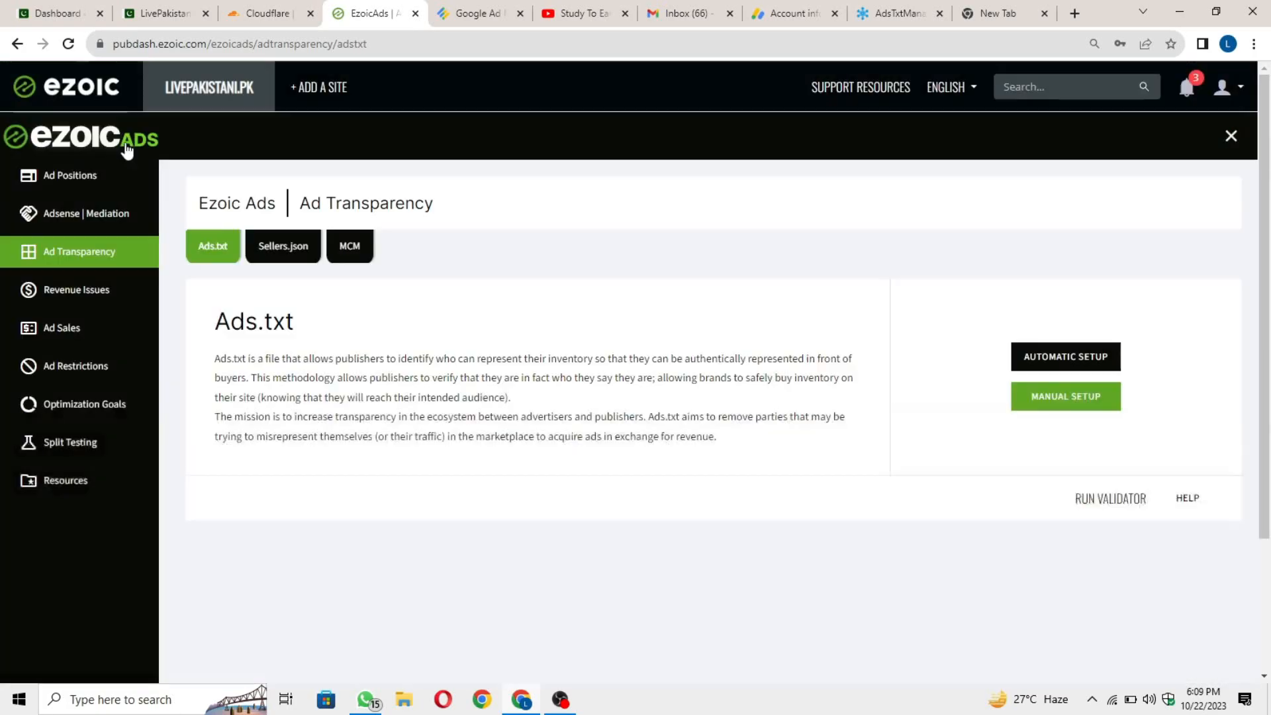
pyautogui.click(351, 247)
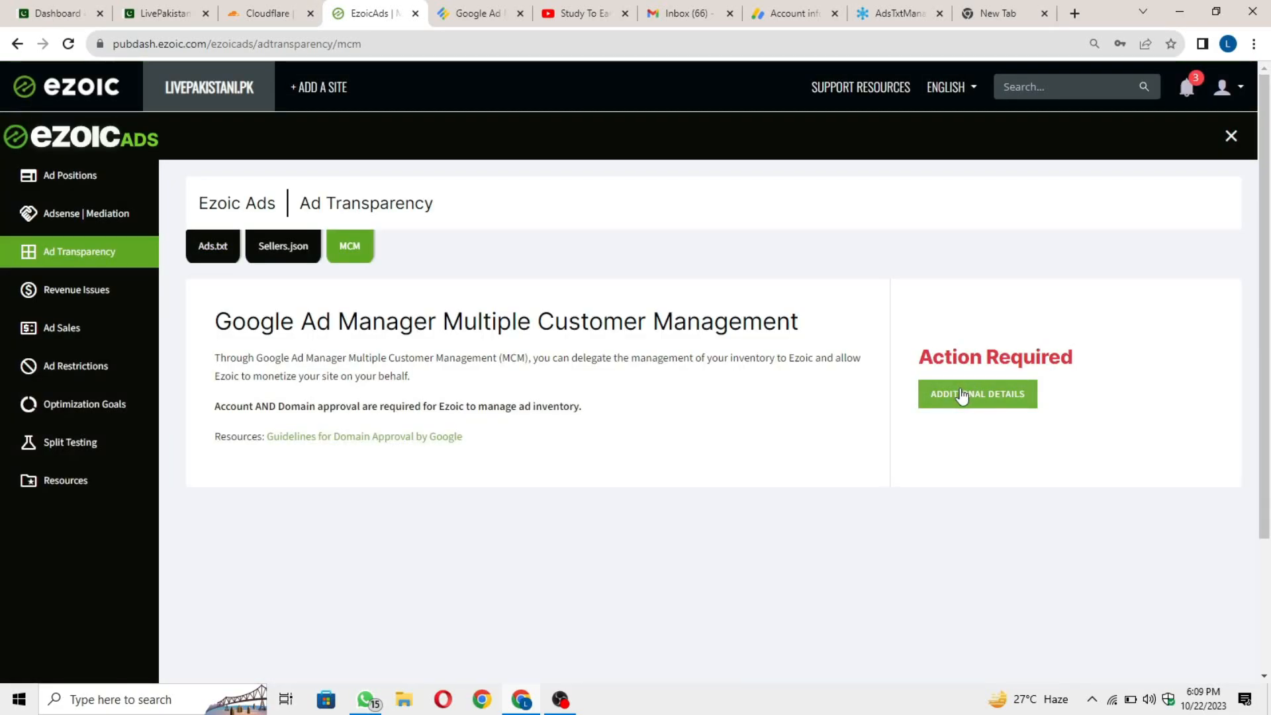
pyautogui.click(1006, 402)
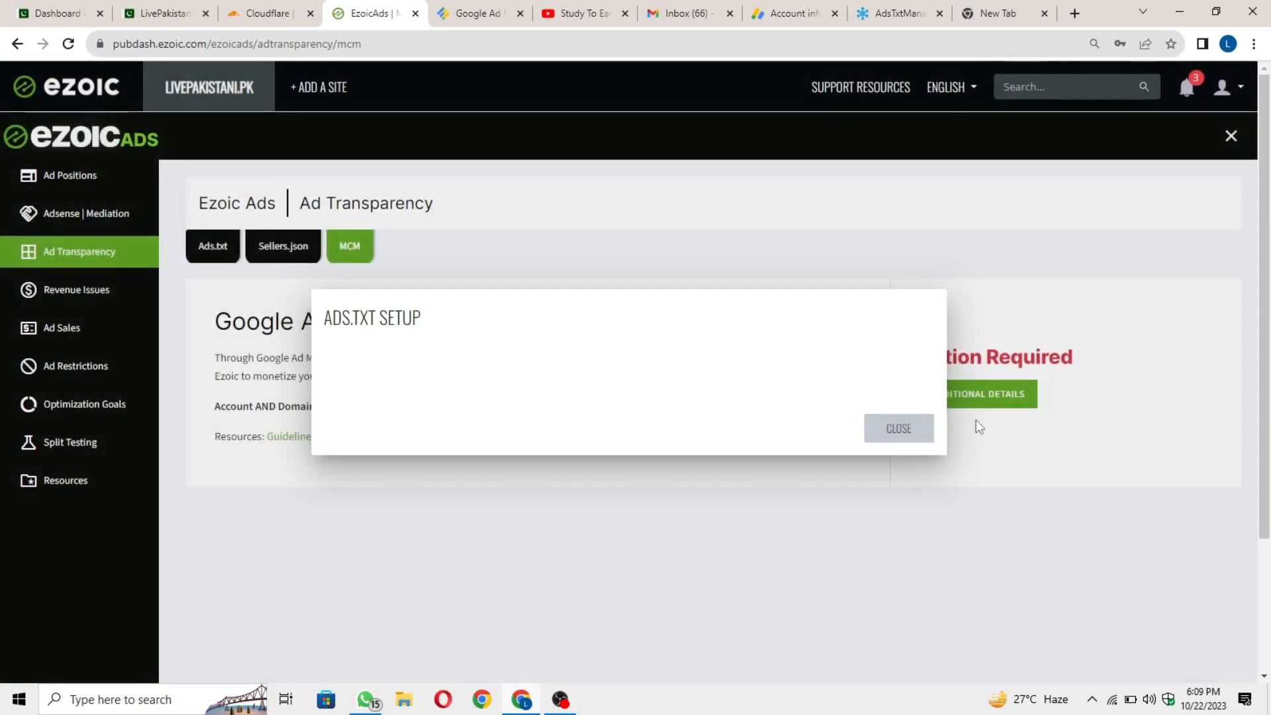
pyautogui.click(976, 421)
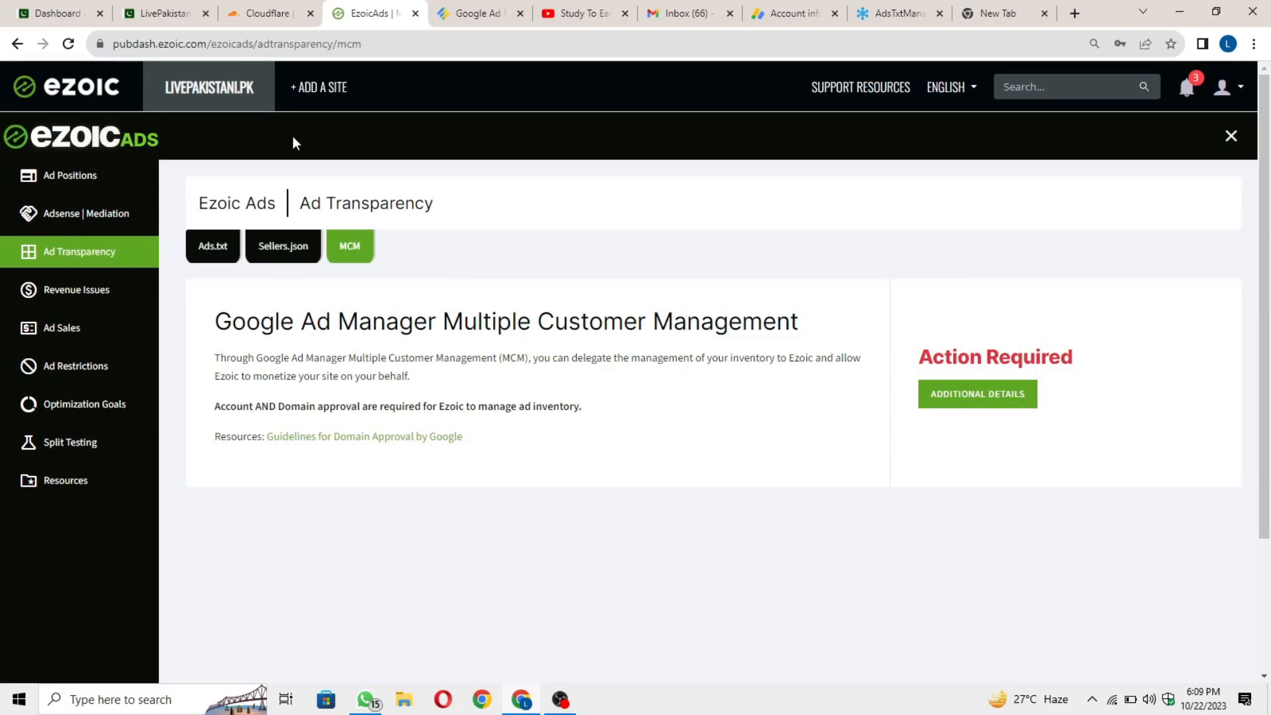
pyautogui.click(50, 82)
pyautogui.click(466, 142)
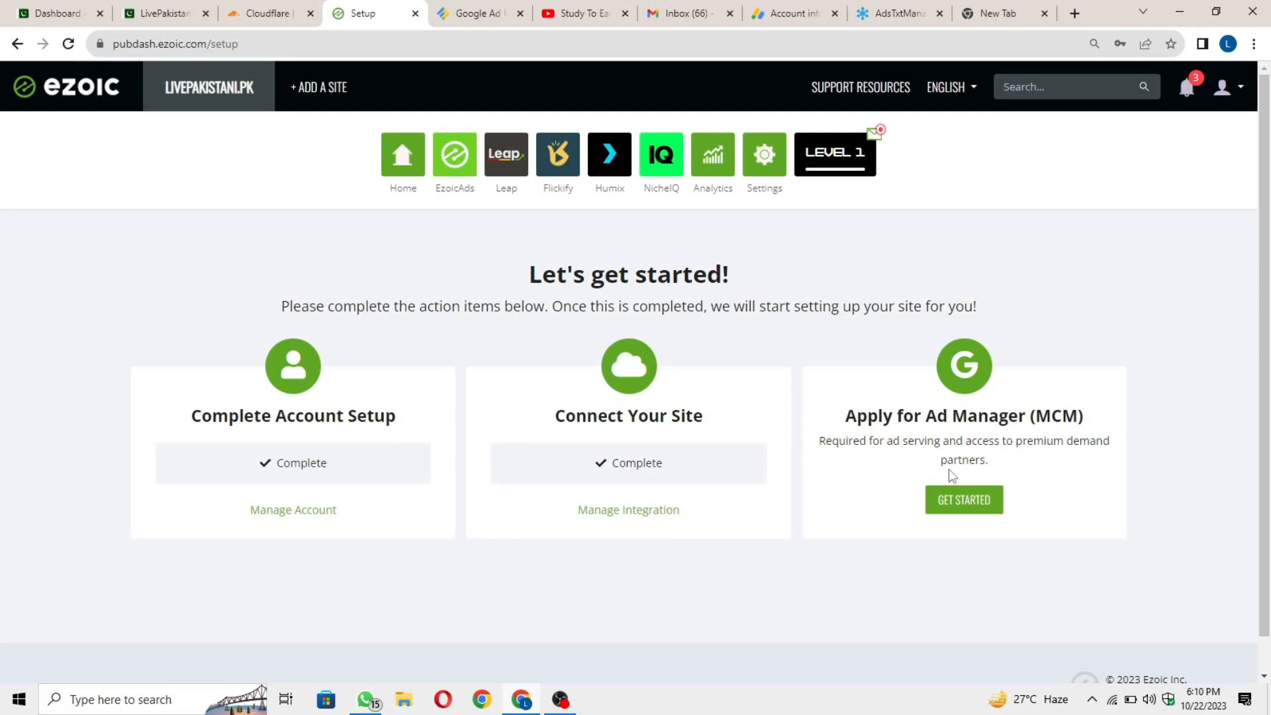
# Look over the Ad Manager (MCM) application form, go back, and open EzoicAds Ad Positions.
pyautogui.click(964, 503)
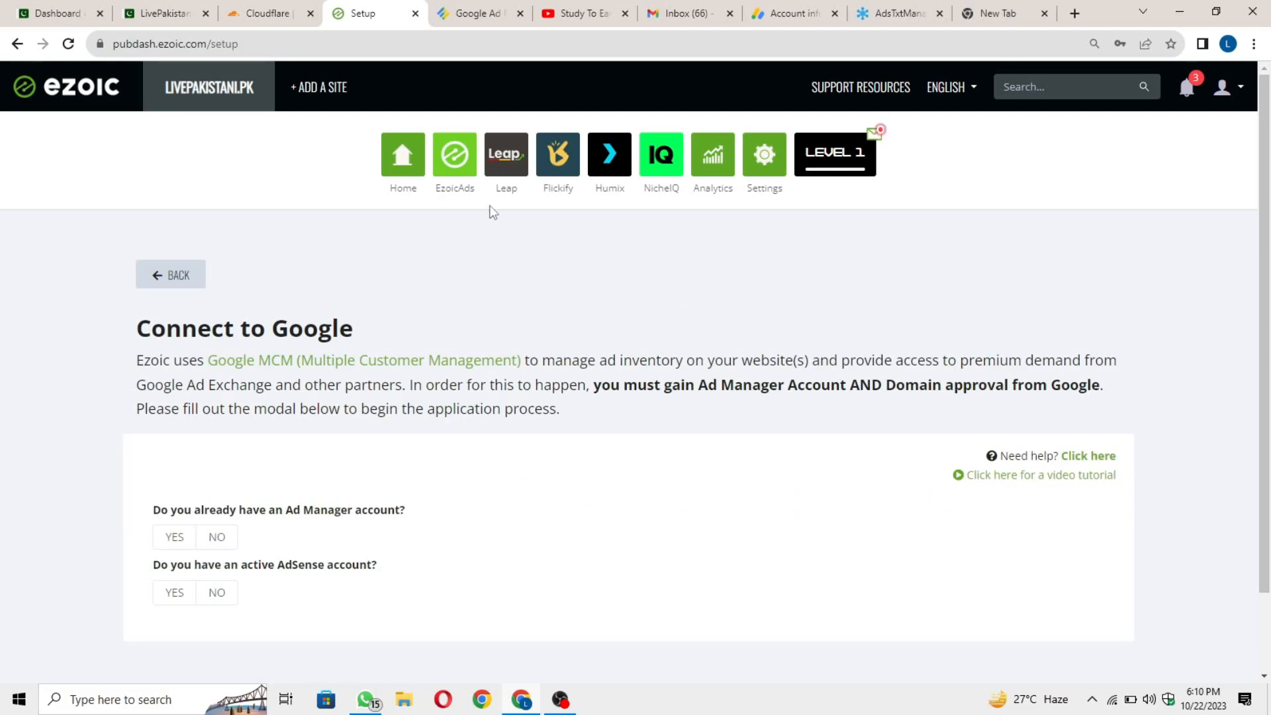
pyautogui.hotkey('alt', 'Left')
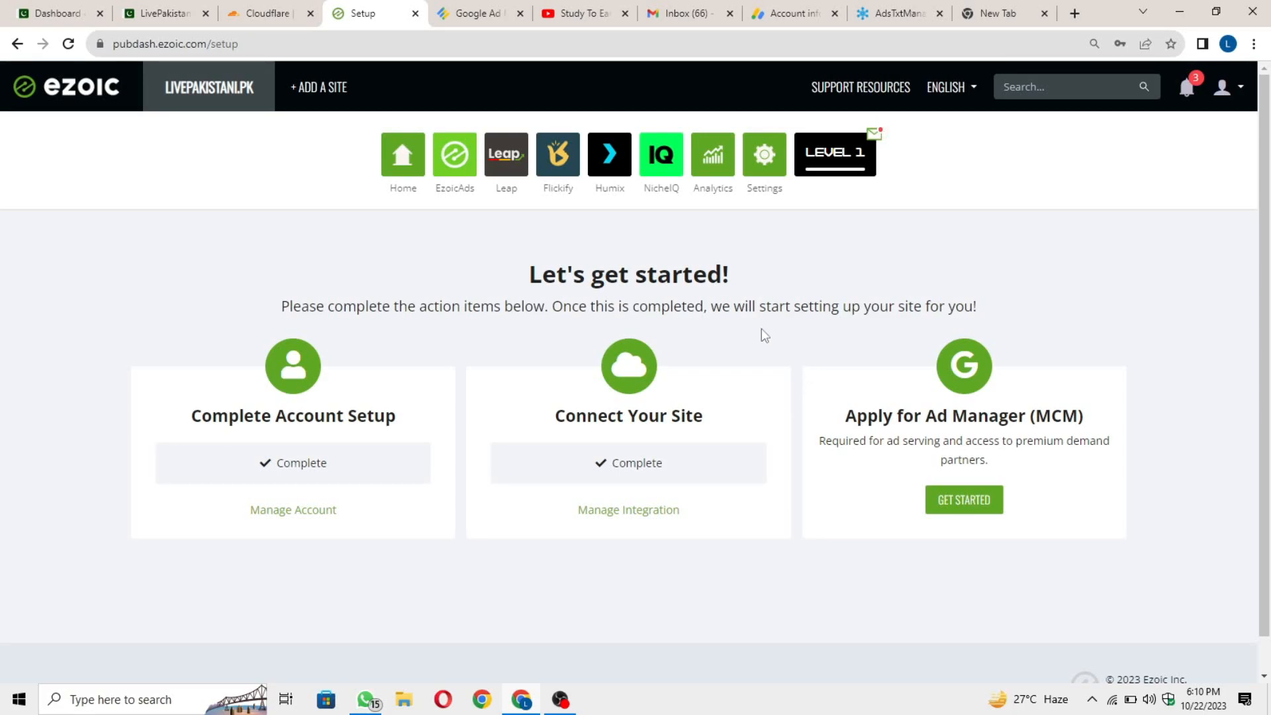
pyautogui.click(455, 154)
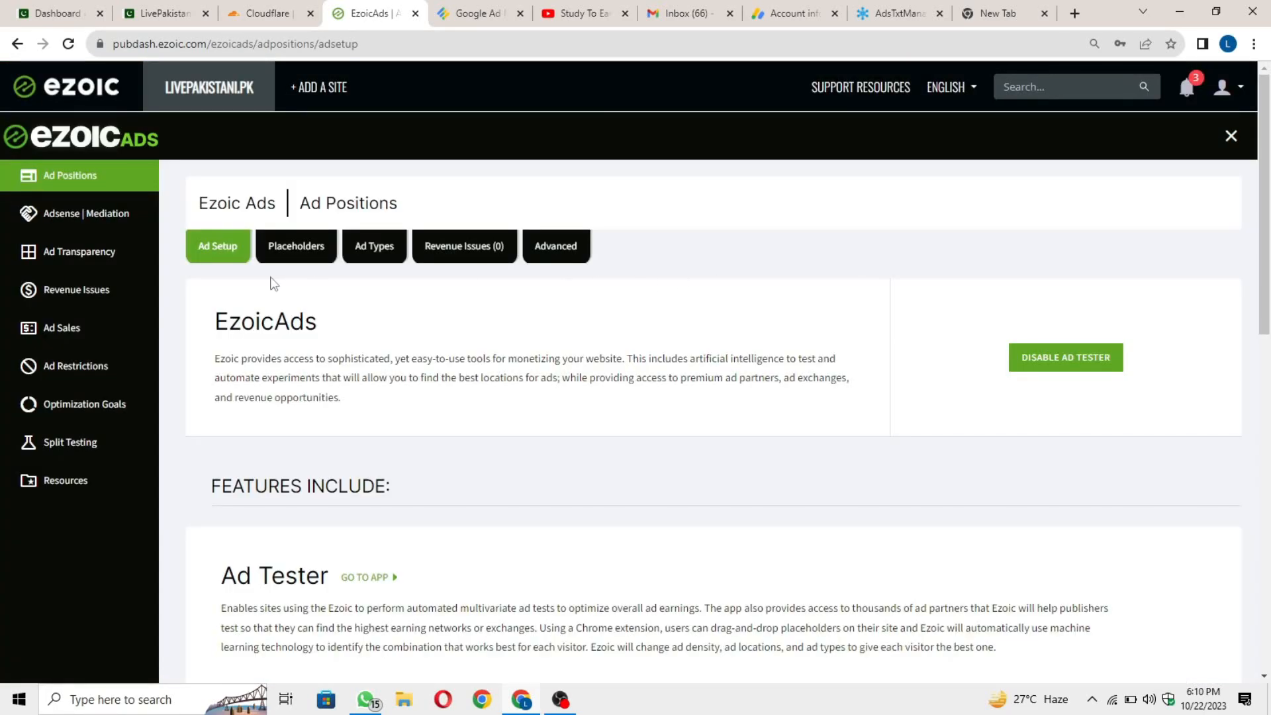
# Open Ad Transparency and check MCM Additional Details, switching between the Ads.txt and MCM tabs.
pyautogui.click(114, 257)
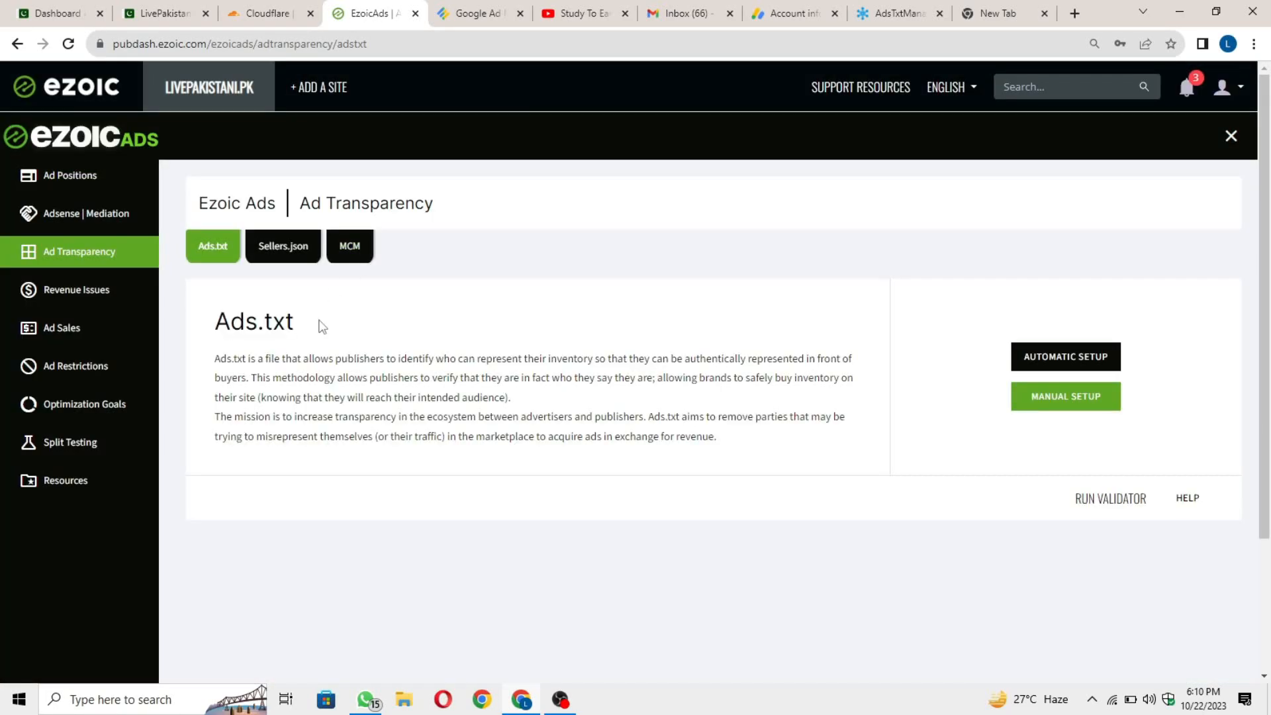
pyautogui.moveTo(320, 323); pyautogui.dragTo(193, 320)
pyautogui.click(352, 281)
pyautogui.click(351, 257)
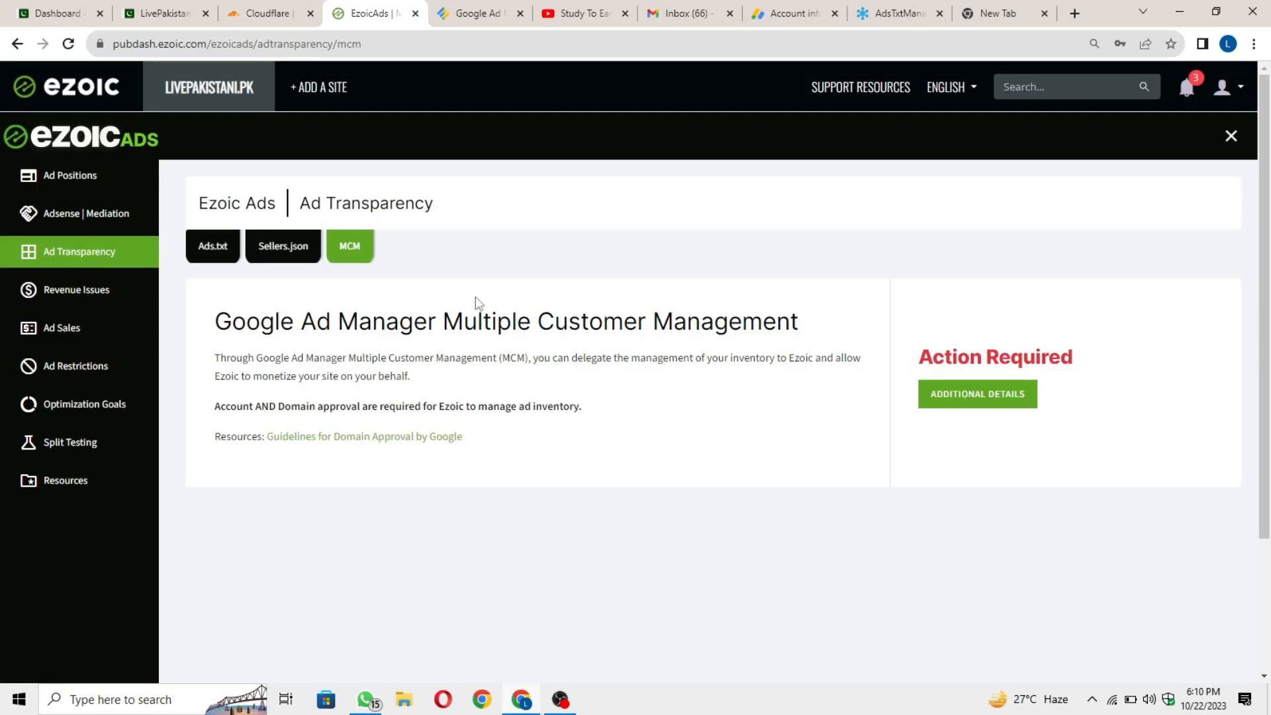
pyautogui.click(964, 395)
pyautogui.click(916, 431)
pyautogui.click(231, 259)
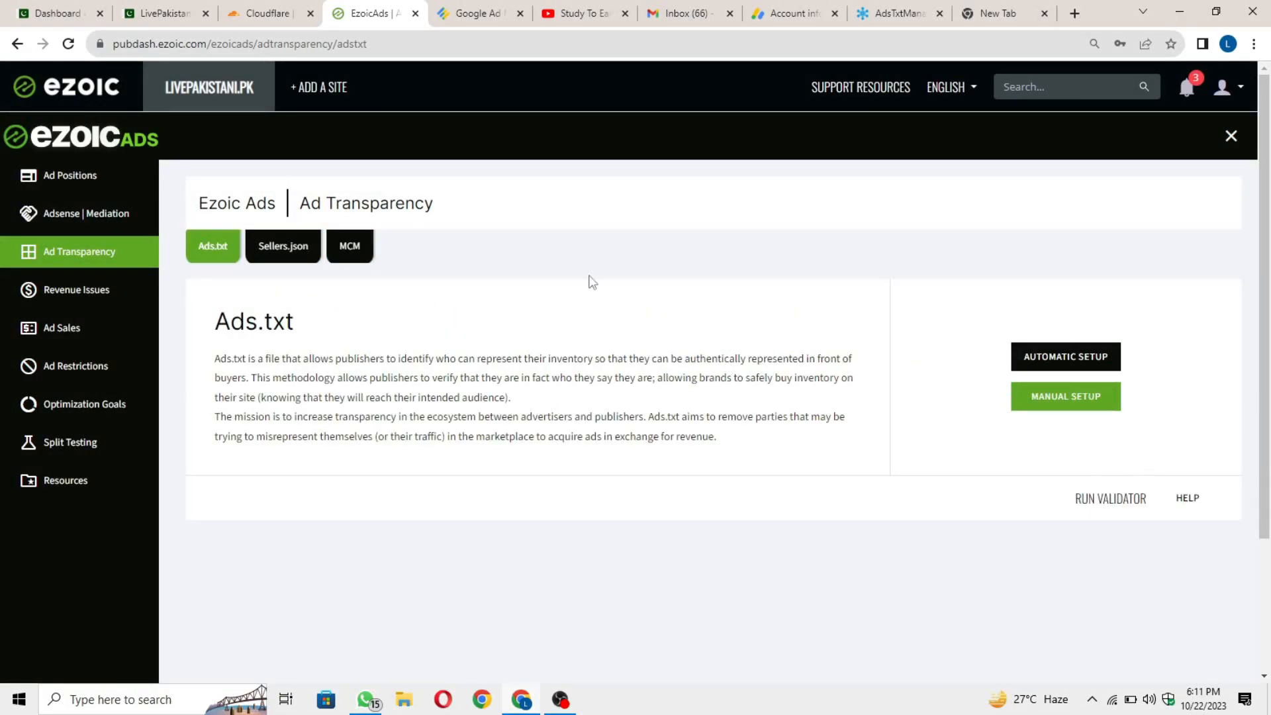
pyautogui.click(347, 247)
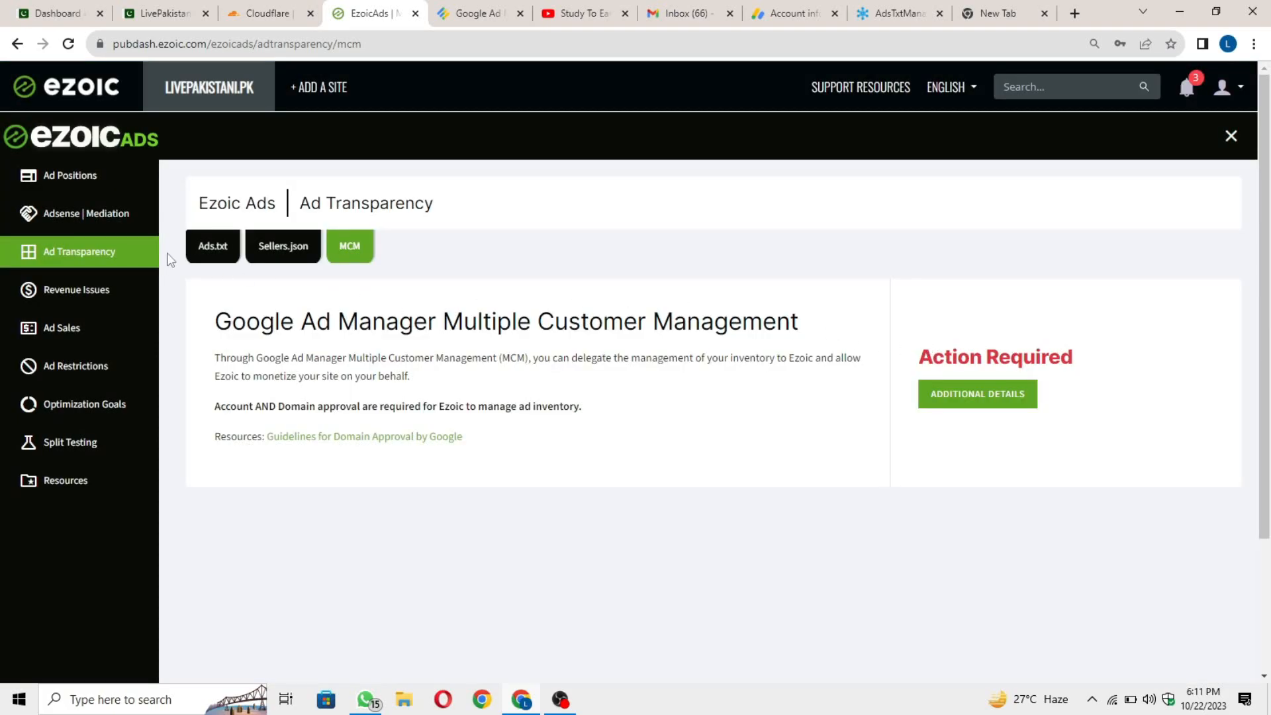
pyautogui.click(212, 246)
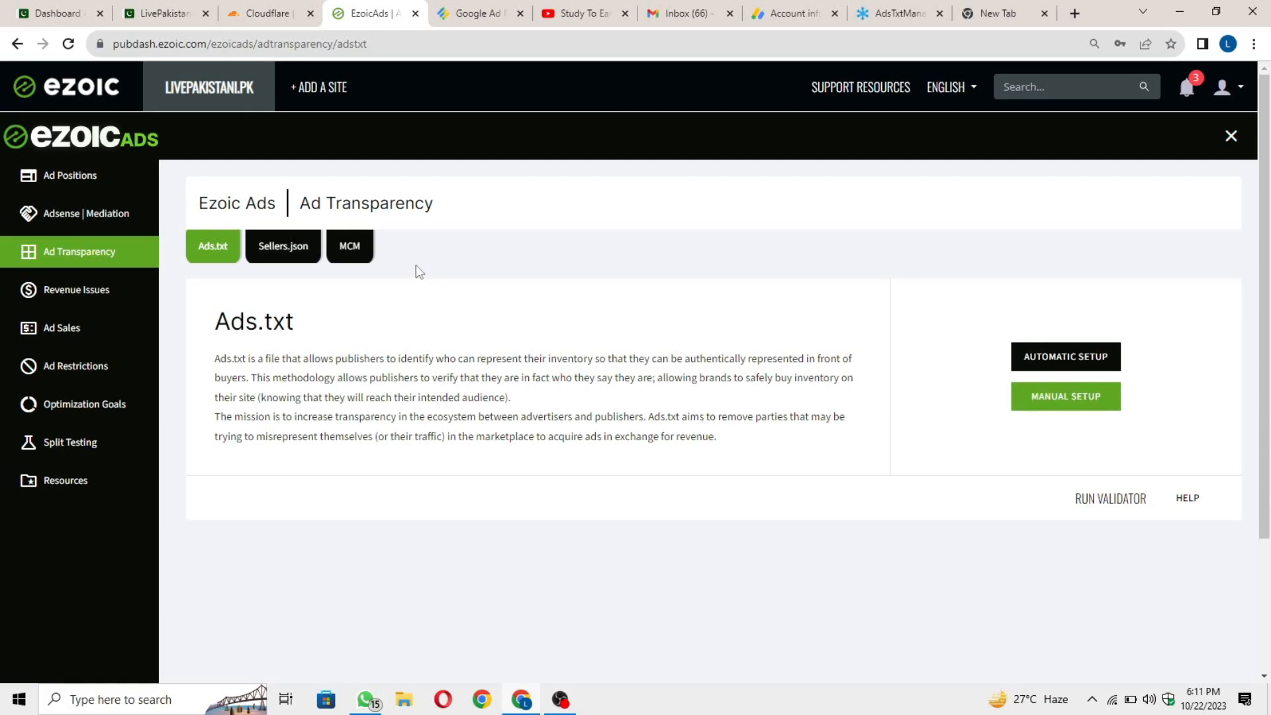
pyautogui.click(347, 246)
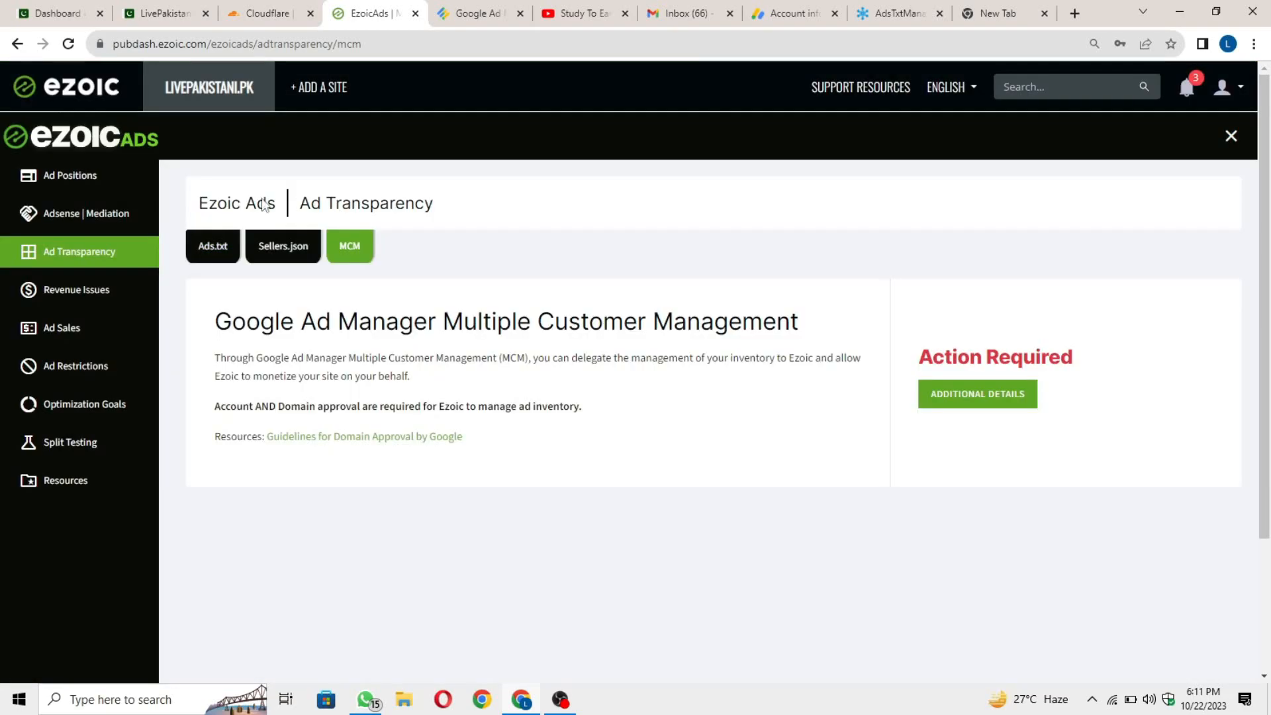
pyautogui.click(195, 241)
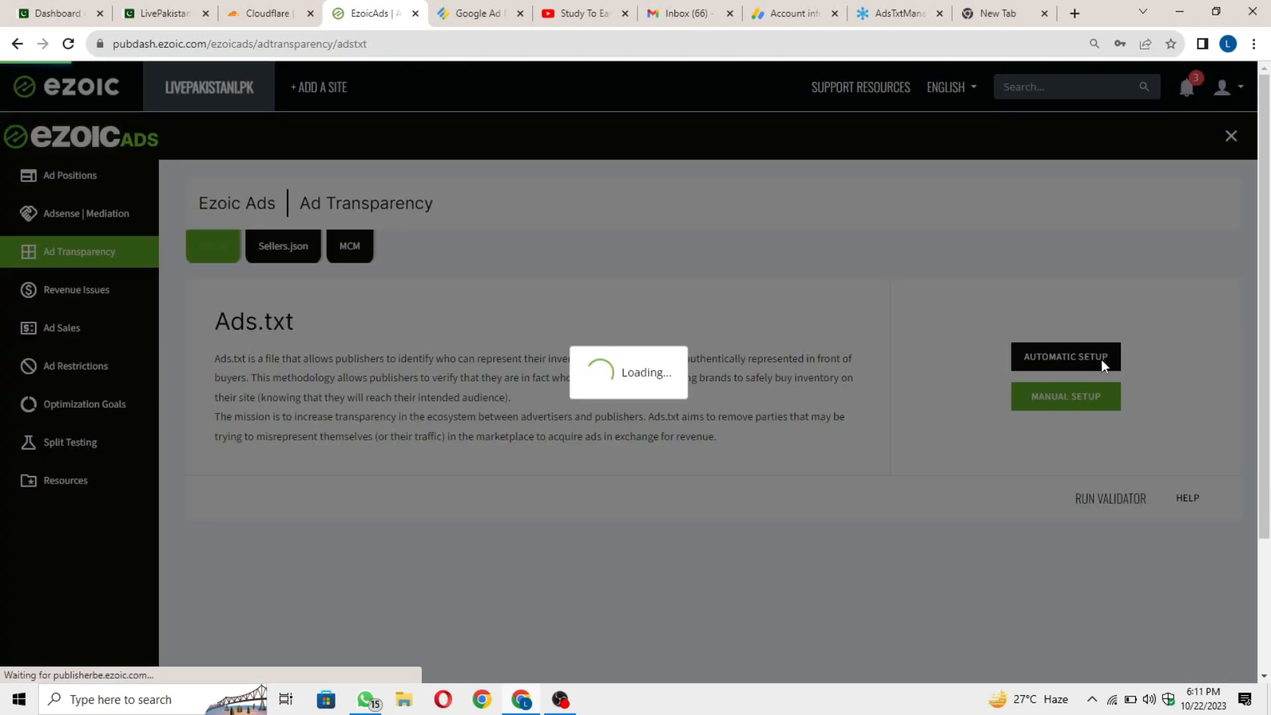
# Rerun the ads.txt validator, close the not-ready result, and view MCM Additional Details again.
pyautogui.click(1099, 499)
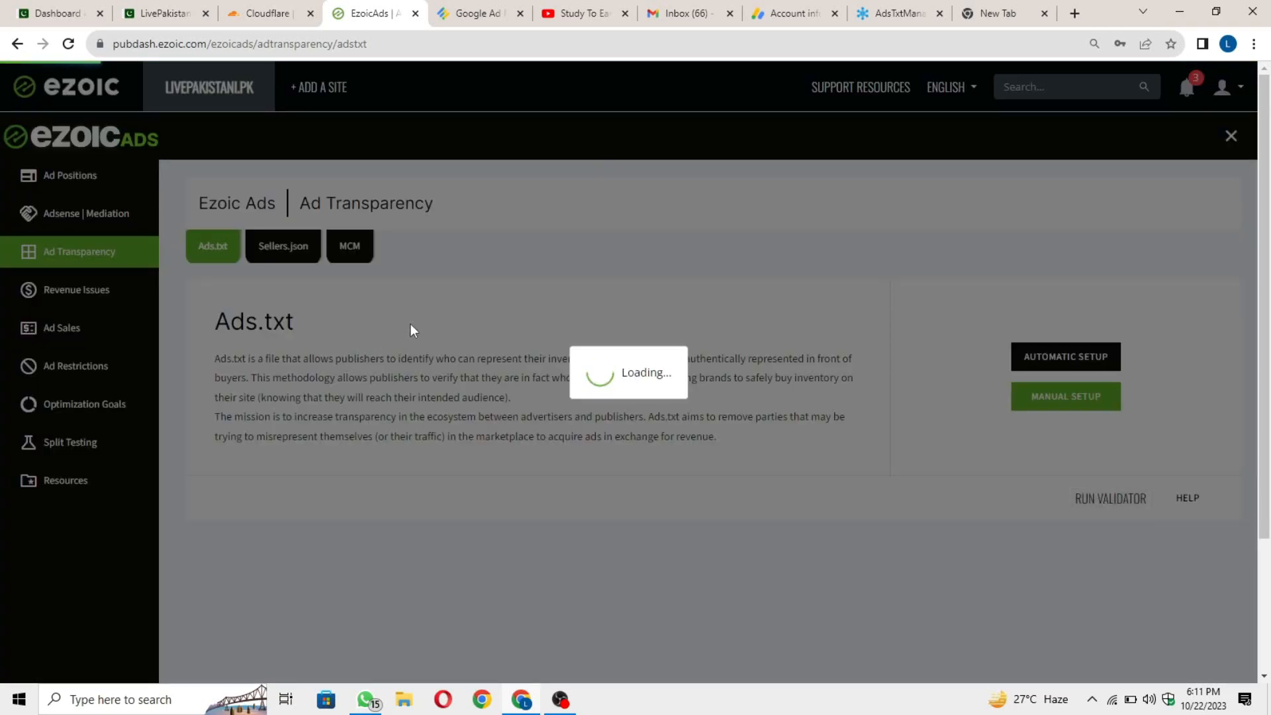
pyautogui.scroll(-5, 756, 320)
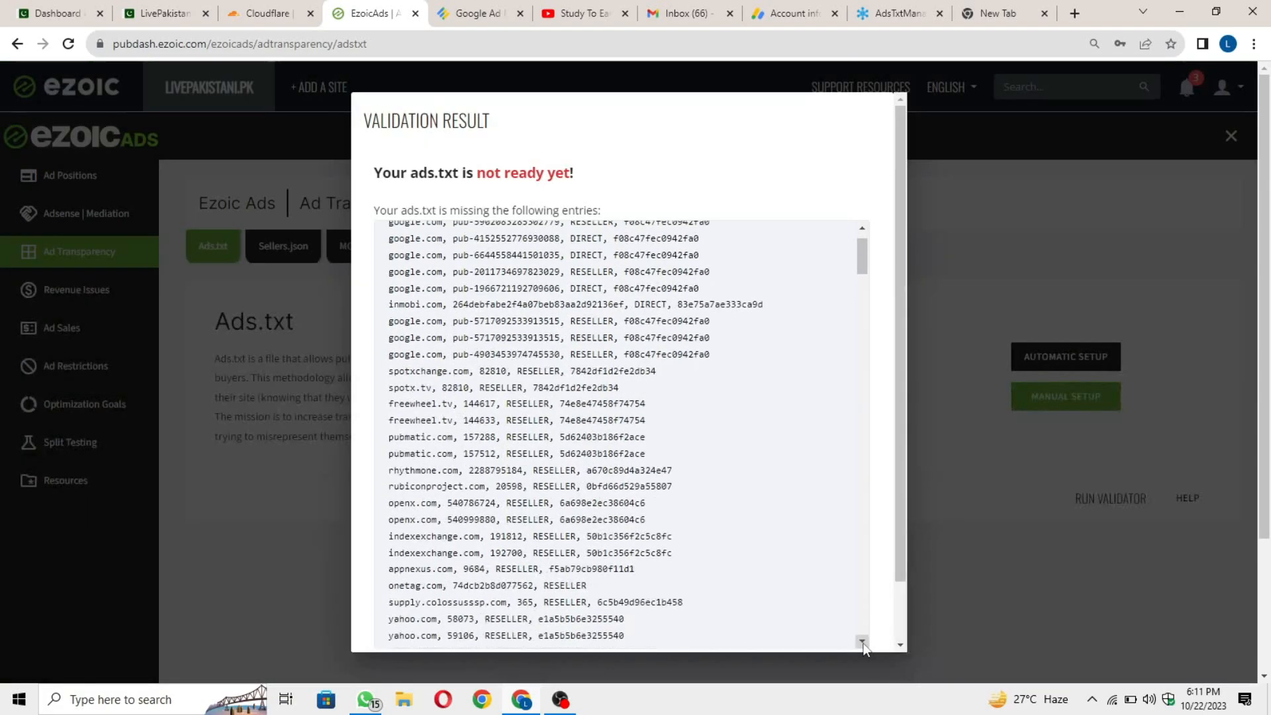
pyautogui.click(879, 626)
pyautogui.click(361, 244)
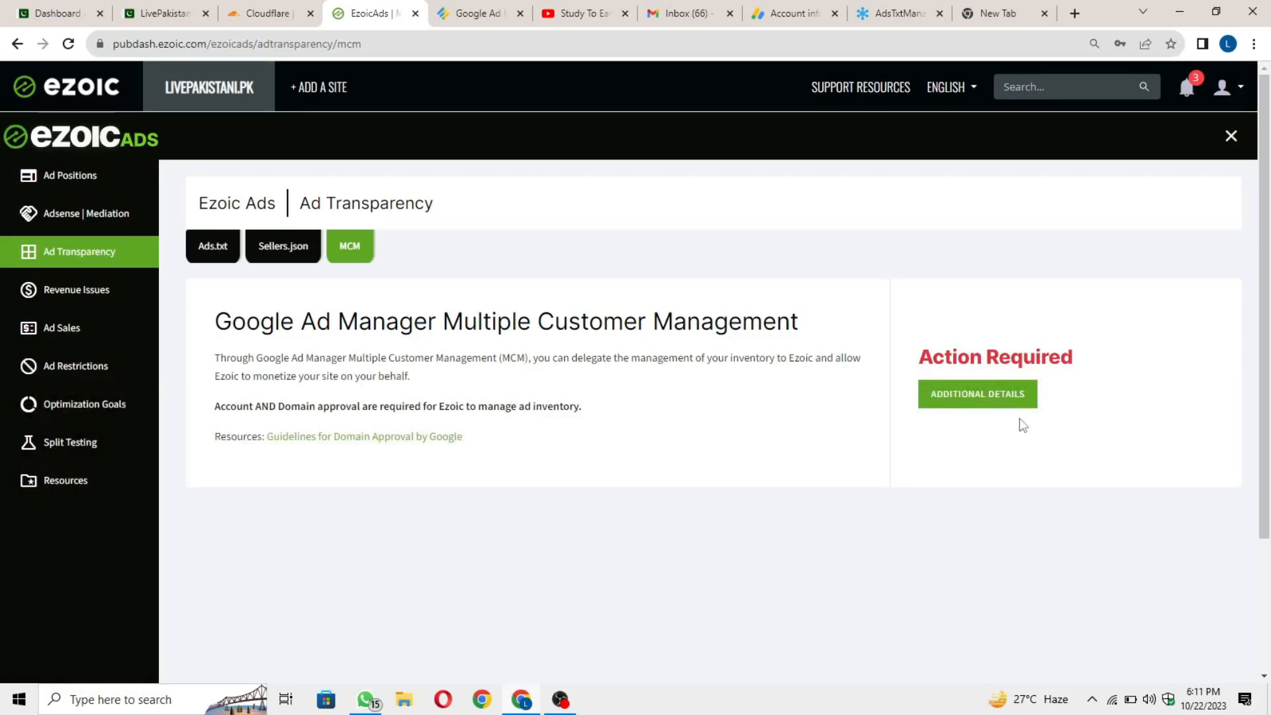
pyautogui.click(991, 401)
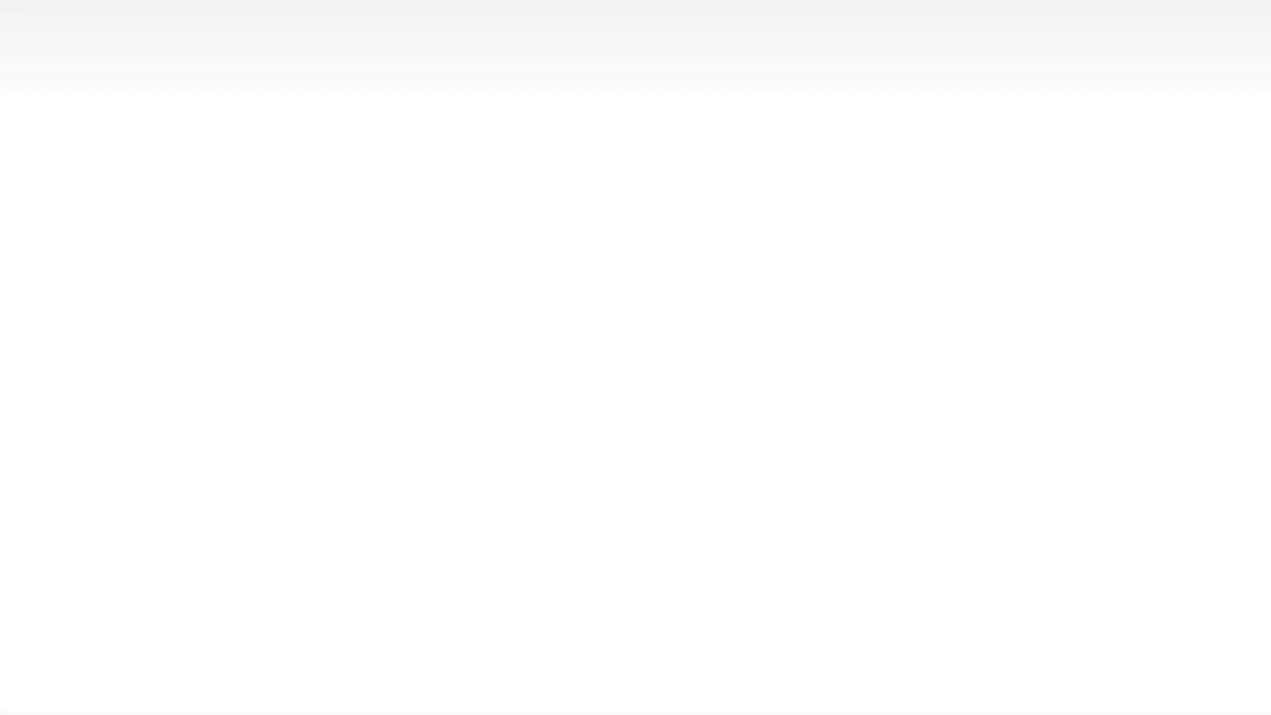